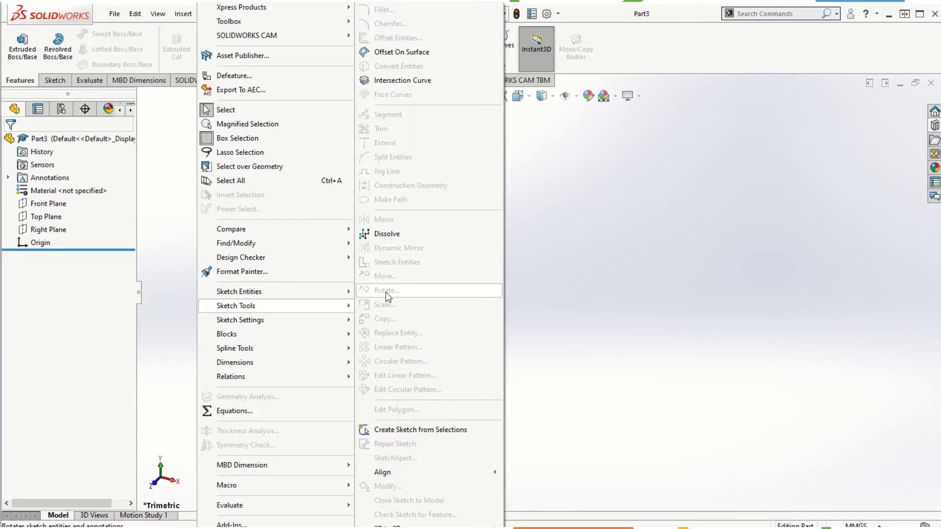
- Start a new sketch on the Front Plane
click(175, 334)
click(39, 205)
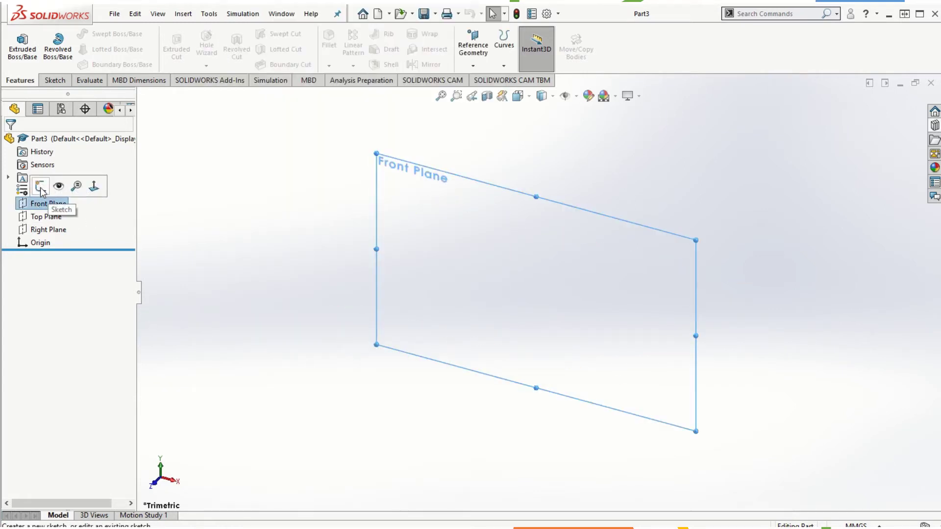
click(41, 189)
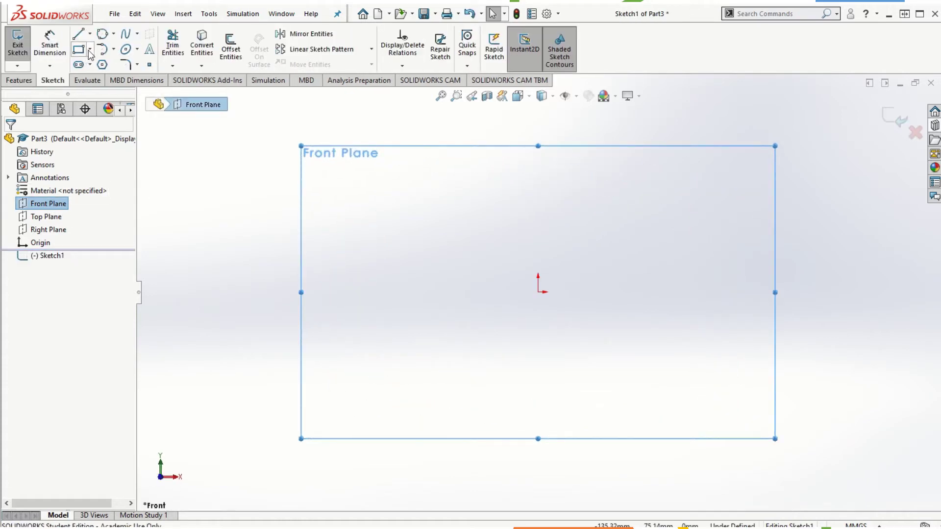
- Sketch a center rectangle about 186 by 85 mm, centred on the origin
click(90, 50)
click(95, 78)
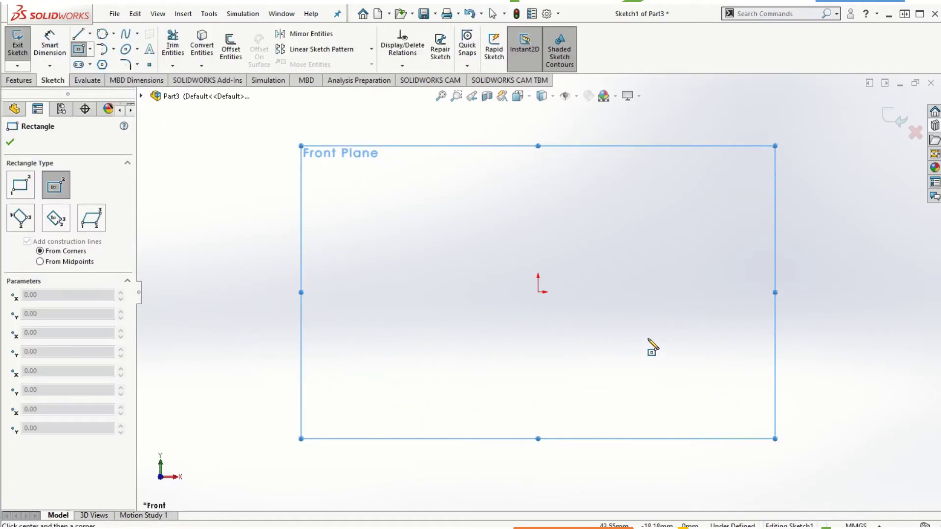
click(538, 292)
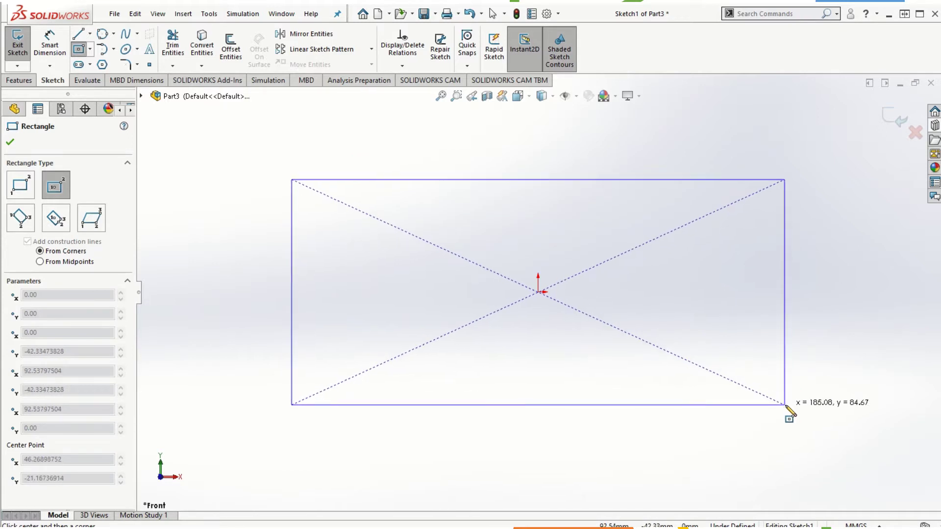
click(786, 404)
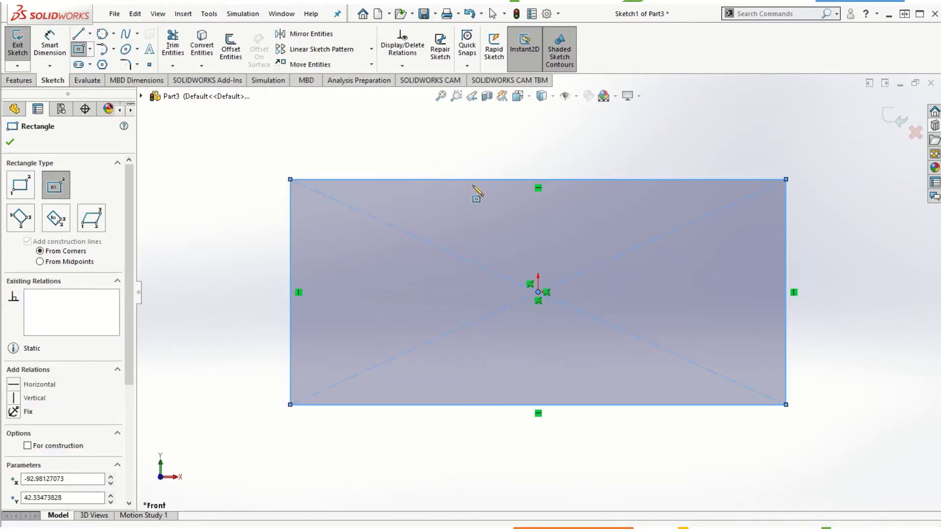
click(10, 142)
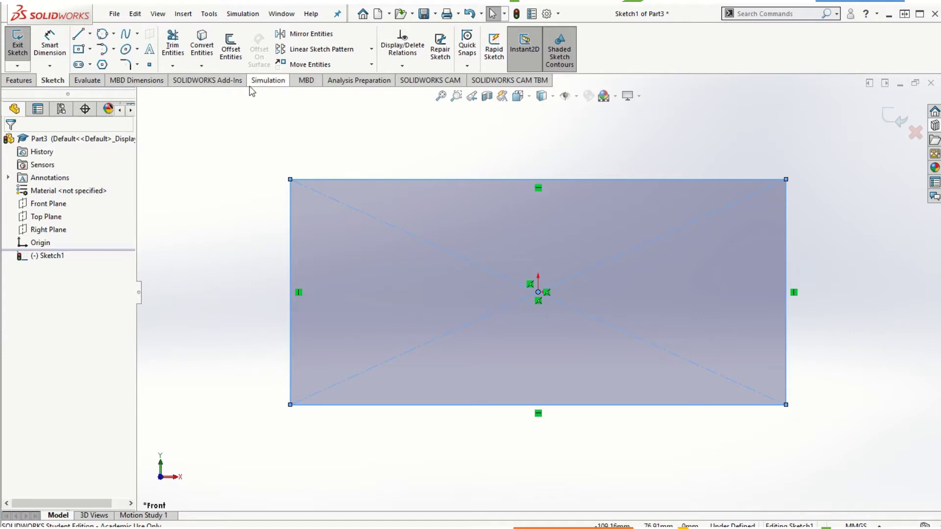
- Sketch two connected lines, about 121 mm and 116 mm long, forming a sideways V that crosses the rectangle's left, top and bottom edges
click(78, 33)
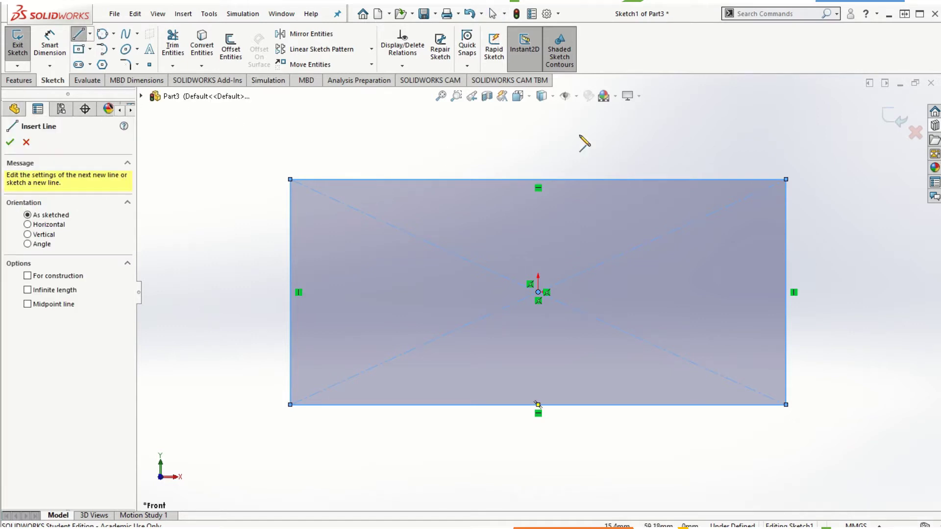
mouse_move(514, 122)
mouse_down()
mouse_move(393, 222)
mouse_move(254, 313)
mouse_up()
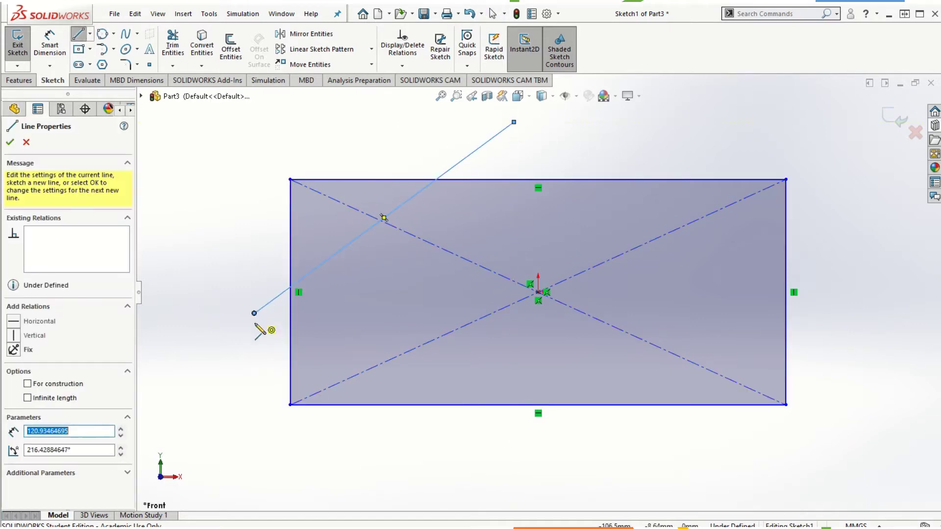
click(254, 314)
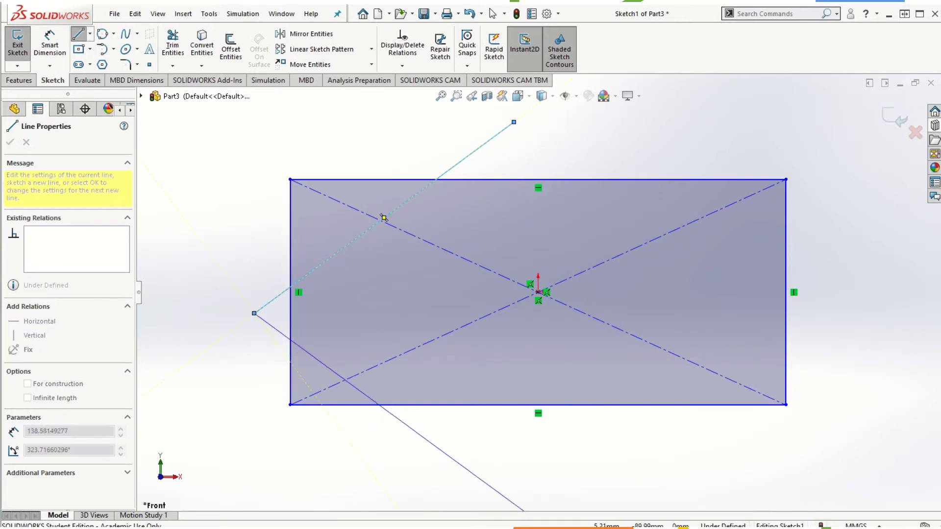
drag(524, 510, 514, 483)
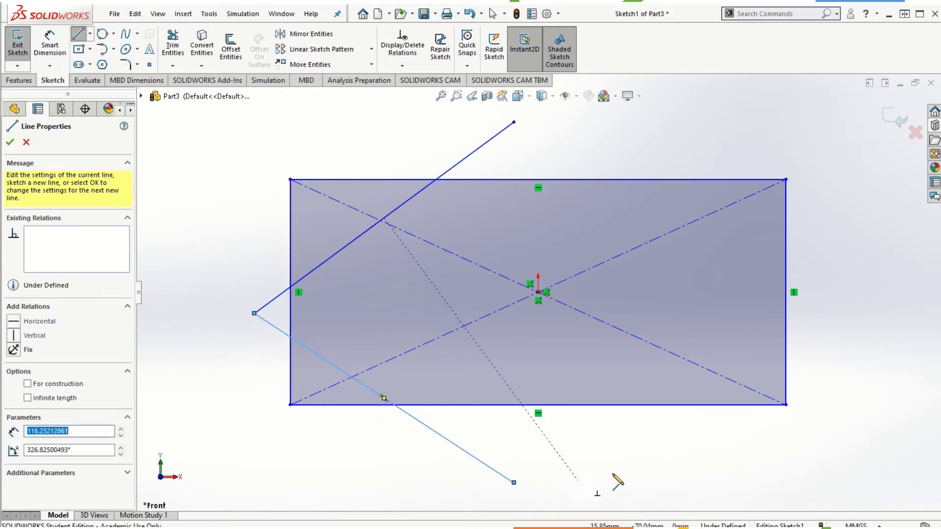
click(10, 142)
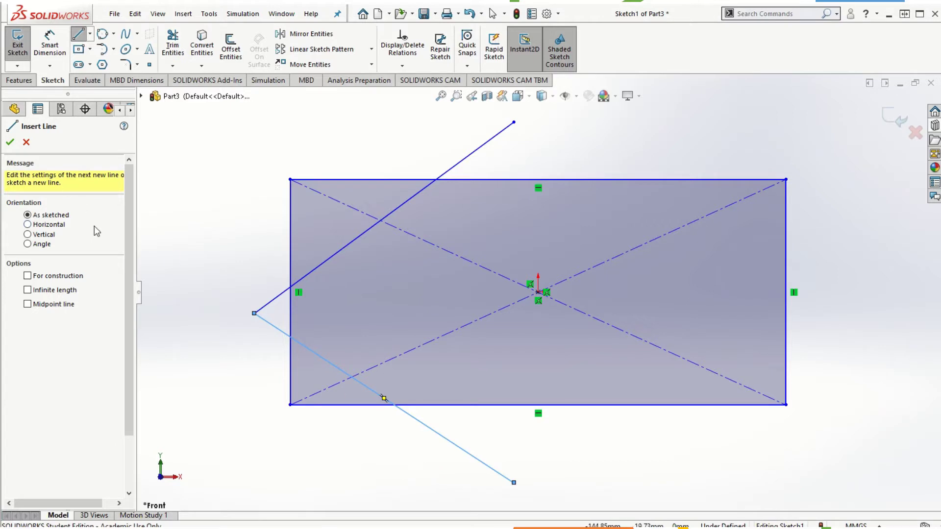
- Power trim the tip of the V that projects beyond the rectangle's left edge
click(174, 45)
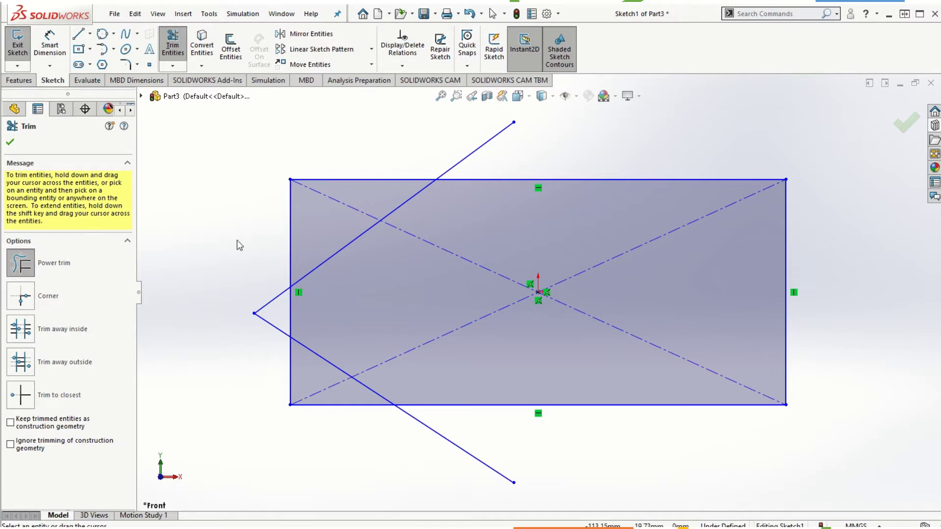
drag(238, 241, 255, 257)
drag(260, 264, 275, 306)
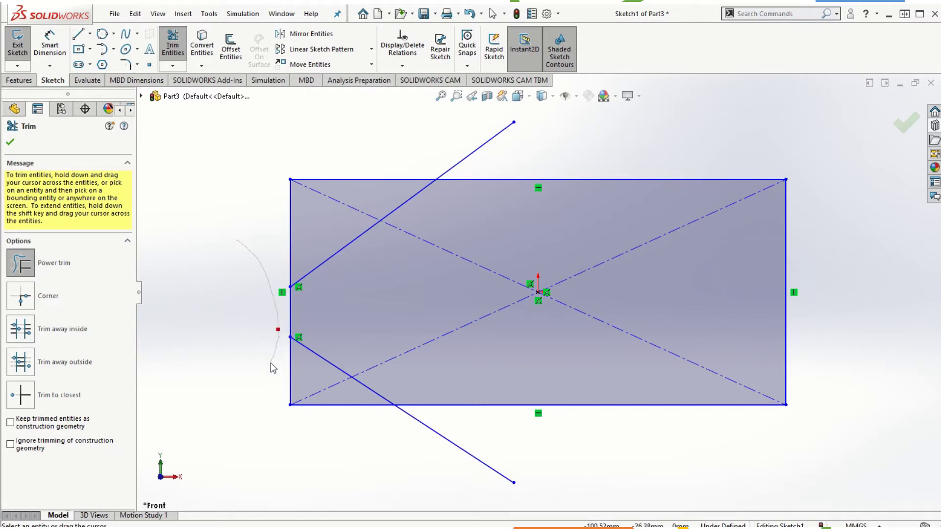
drag(272, 368, 270, 368)
- Trim both slanted lines between the diagonals and the rectangle's edges, and remove the right halves of both construction diagonals
drag(386, 192, 432, 212)
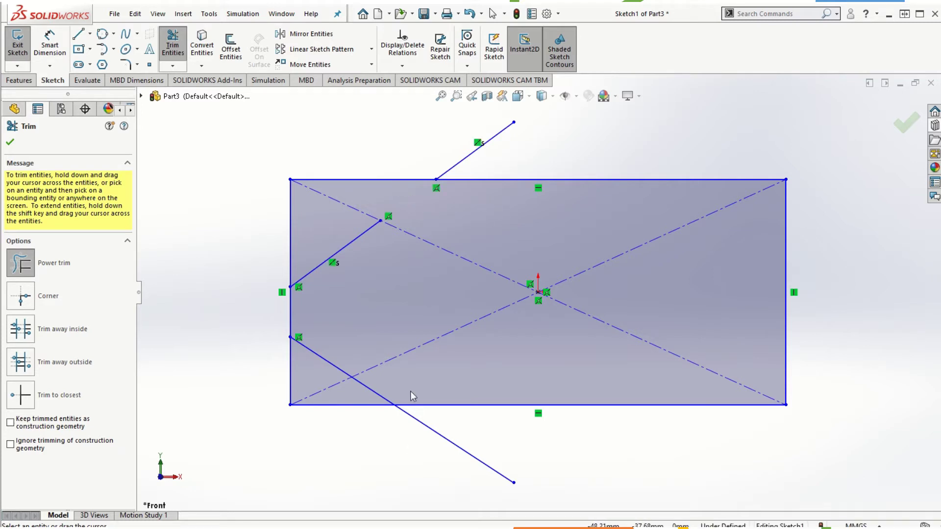
drag(404, 375, 369, 391)
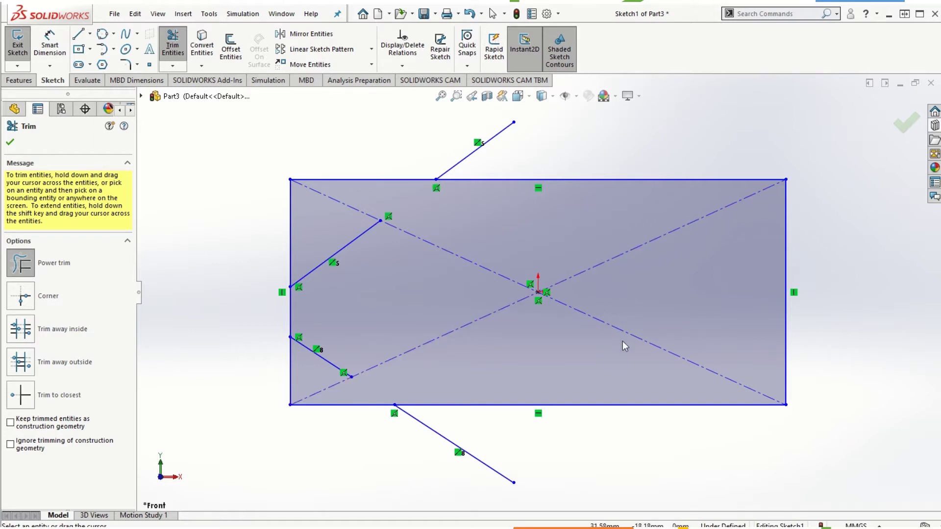
drag(615, 208, 669, 270)
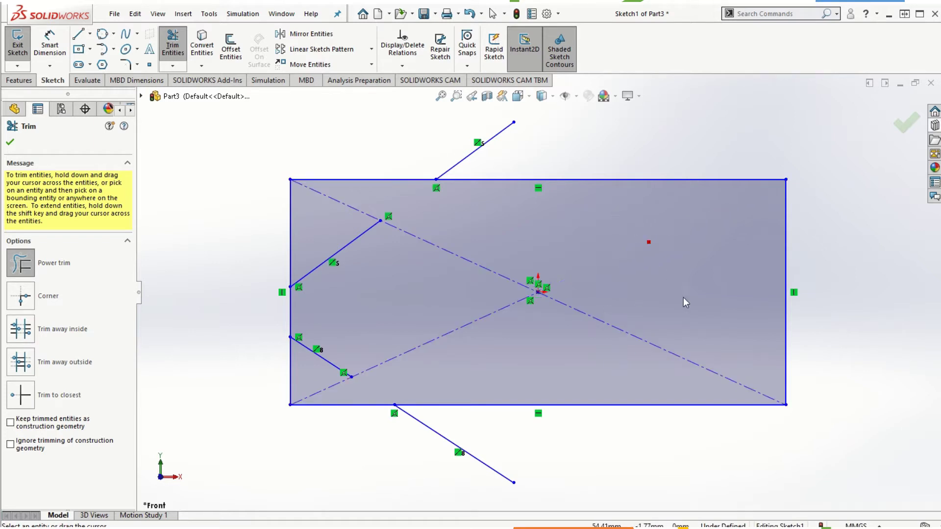
drag(642, 307, 624, 374)
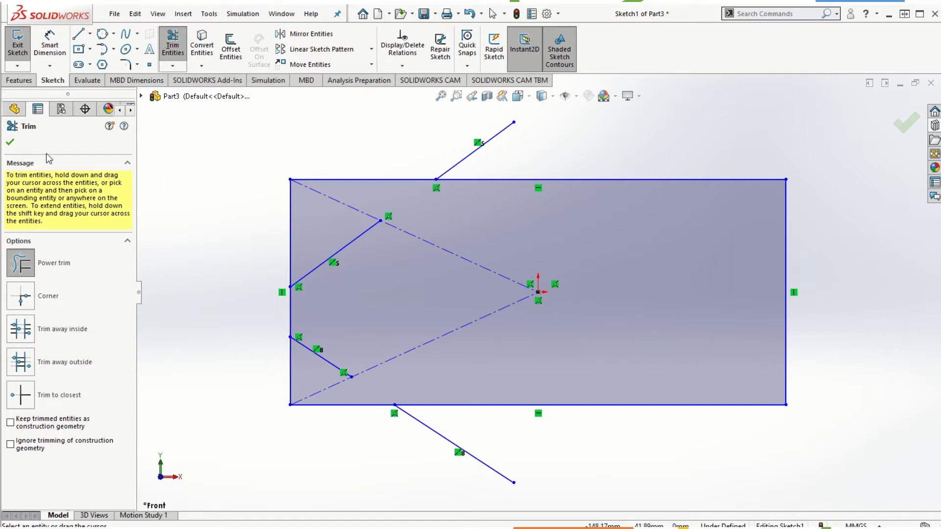
click(10, 142)
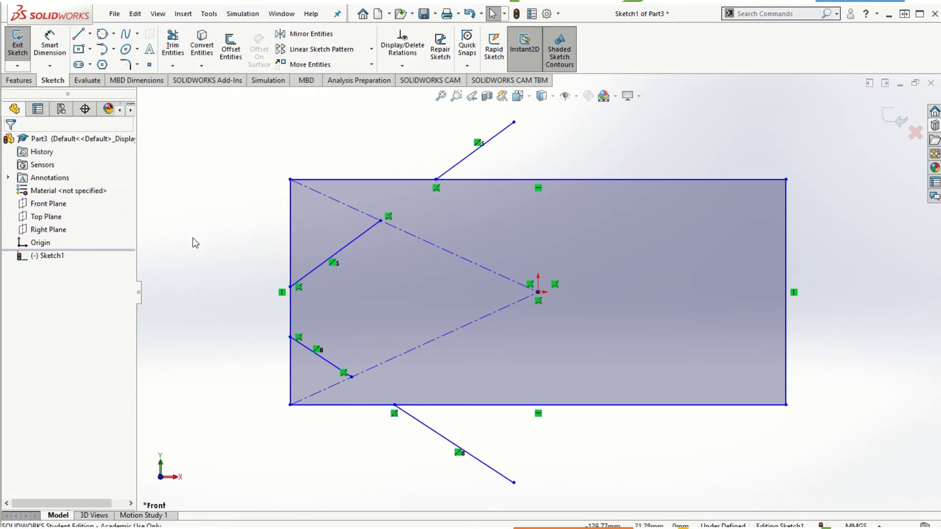
- Extend the trimmed slanted lines and the construction diagonals to restore their removed segments
click(172, 67)
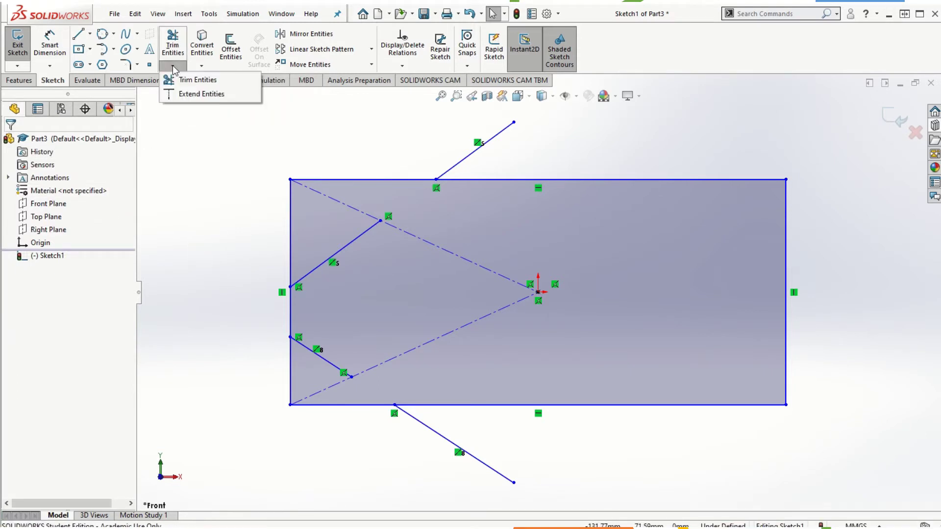
click(188, 94)
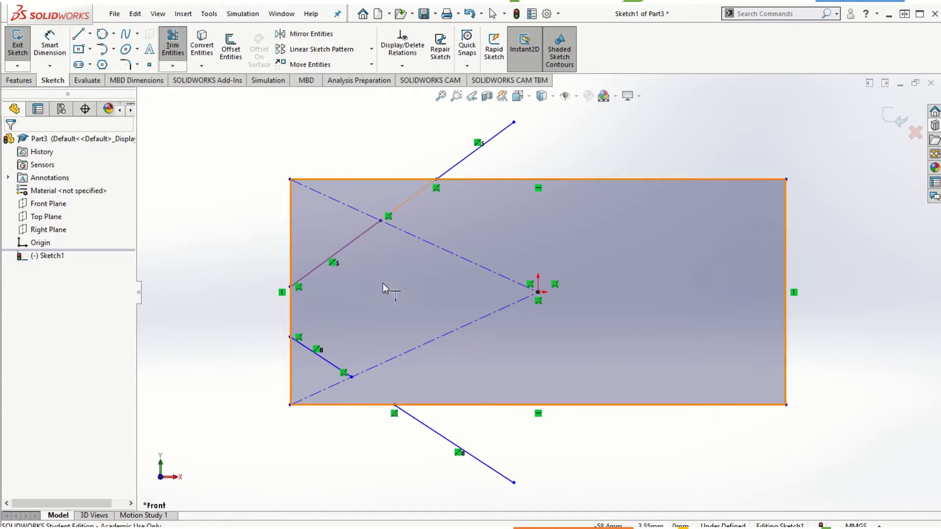
click(369, 229)
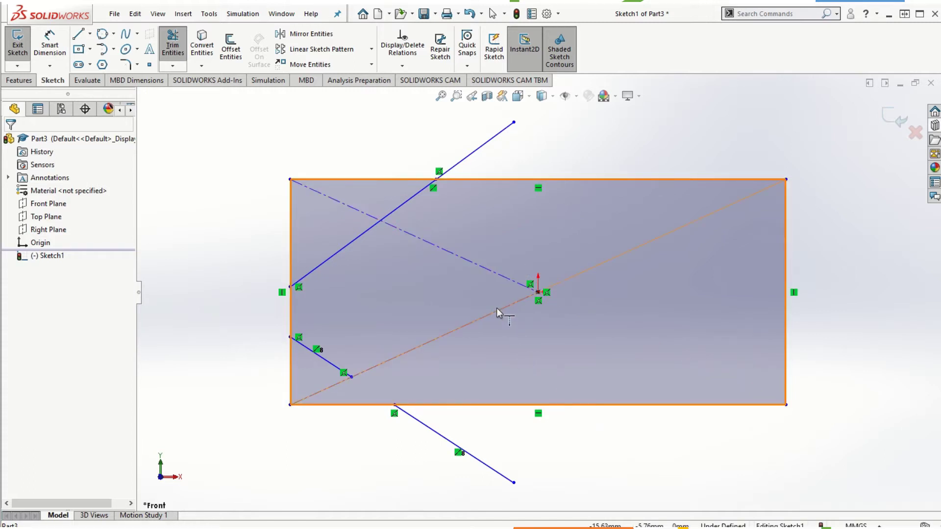
click(765, 189)
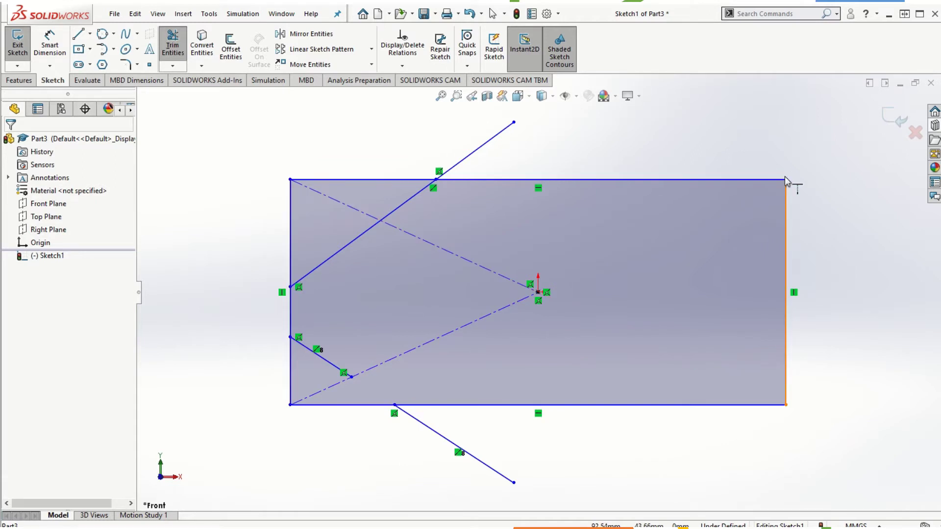
key(ctrl+z)
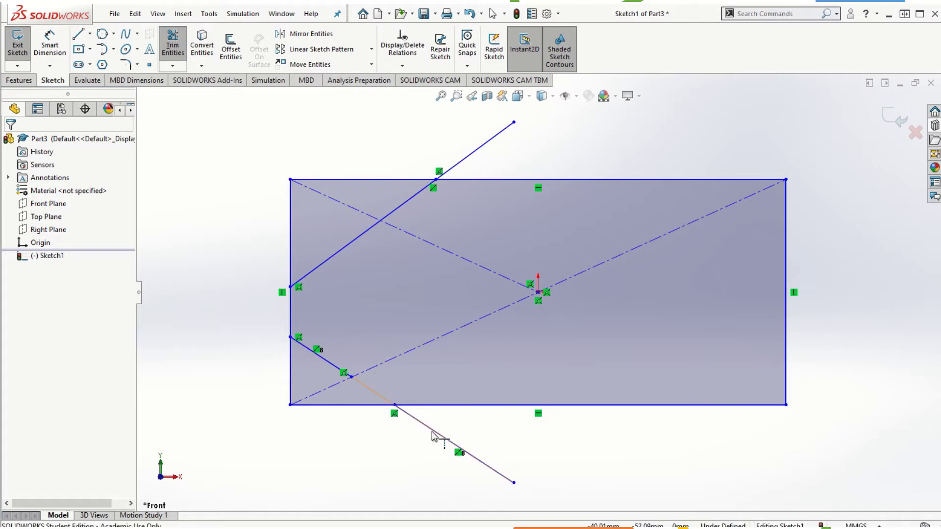
key(ctrl+z)
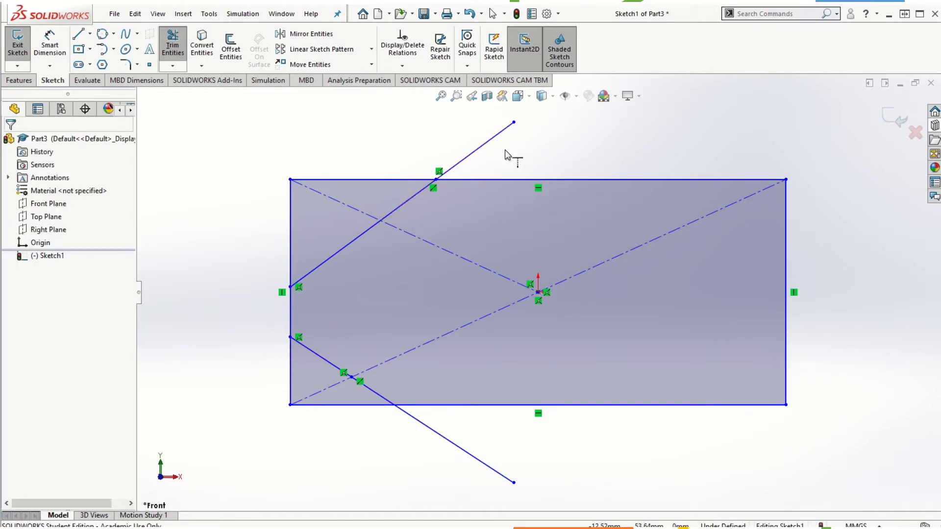
- Sketch a nearly vertical line about 204 mm long to the left of the rectangle
scroll(494, 143, up, 3)
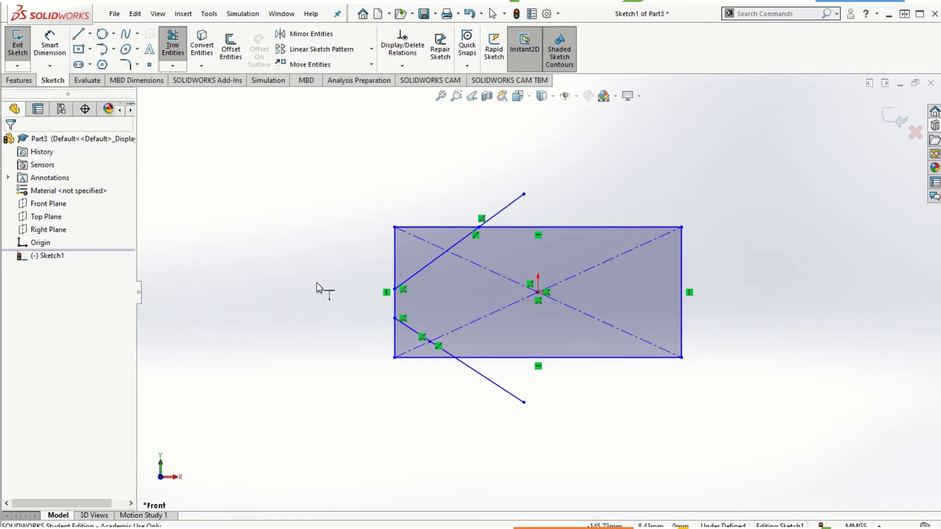
click(78, 33)
click(252, 137)
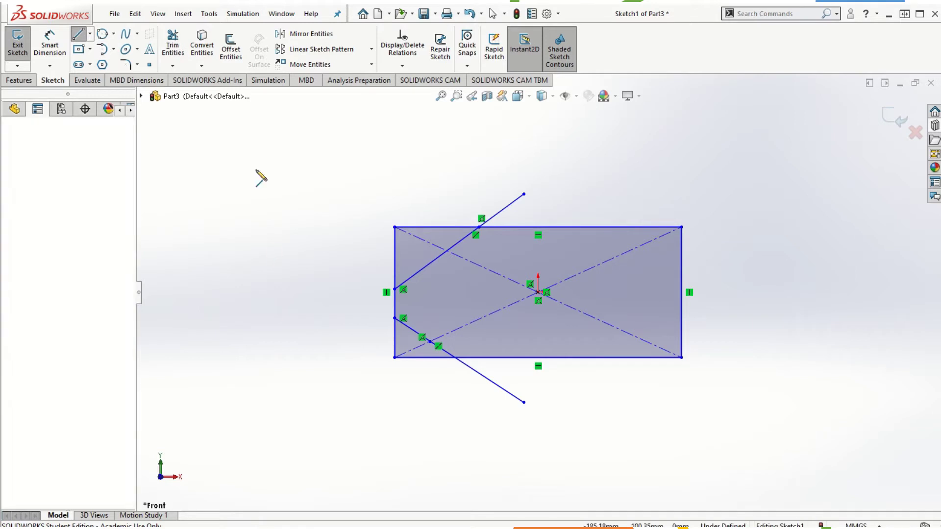
double_click(228, 450)
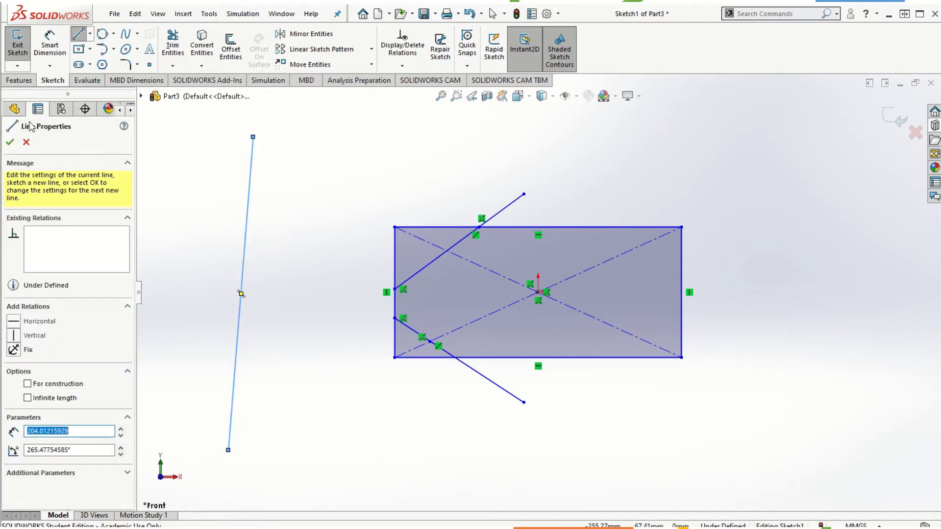
click(10, 142)
- Extend the lower slanted line to the nearly vertical line, and the upper slanted line to the lower one
click(172, 66)
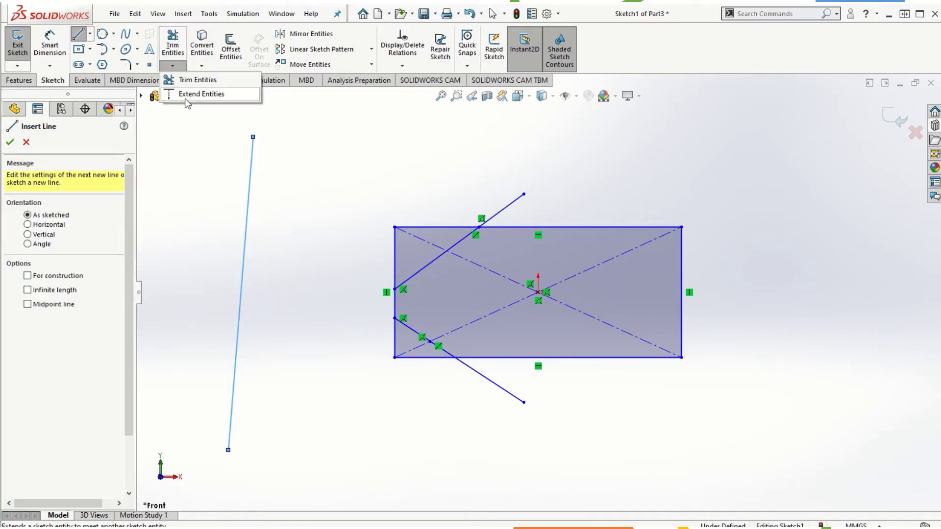
click(192, 92)
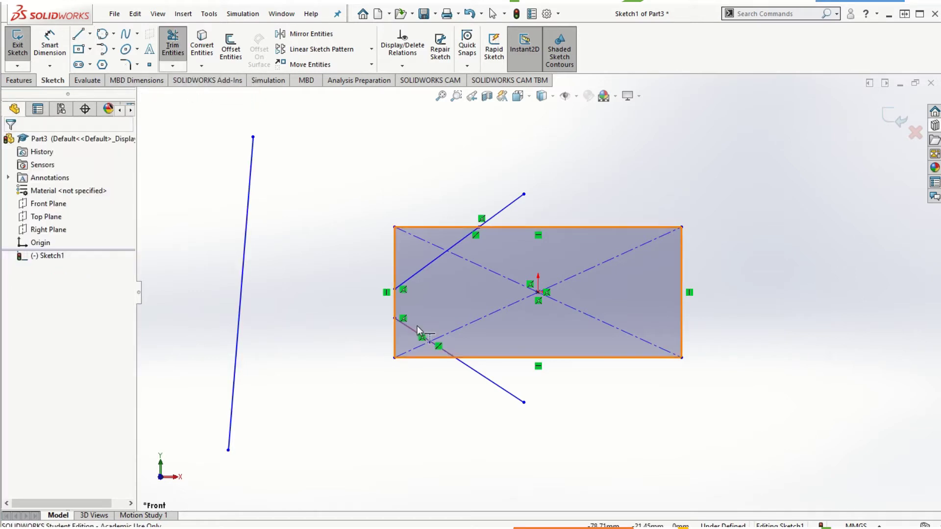
drag(415, 328, 411, 332)
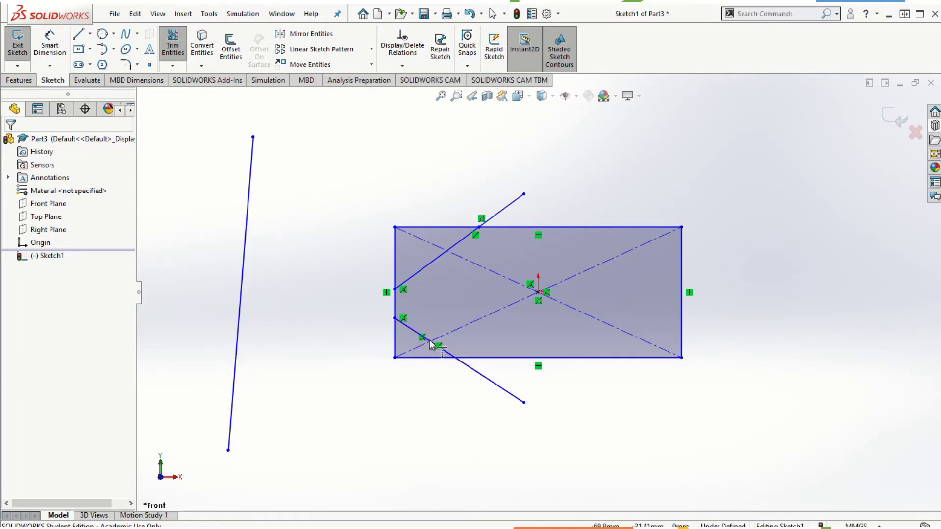
click(414, 333)
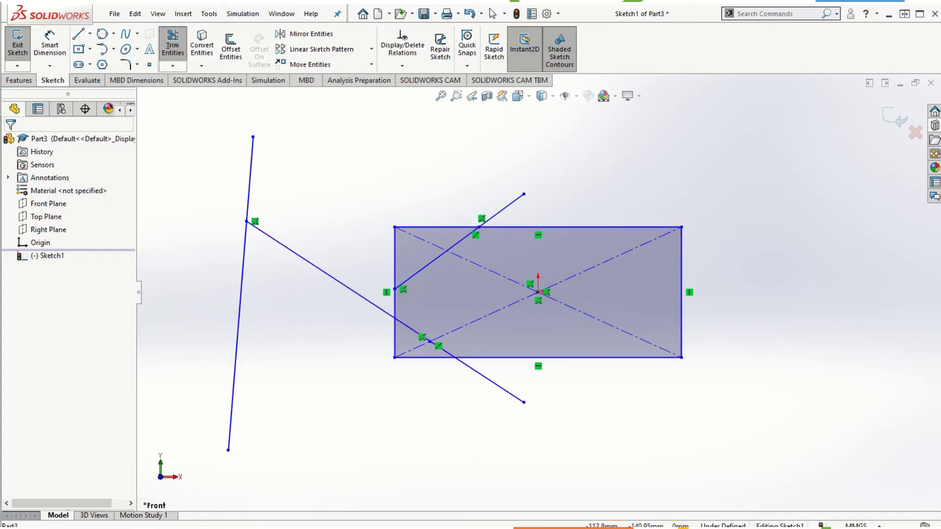
click(431, 262)
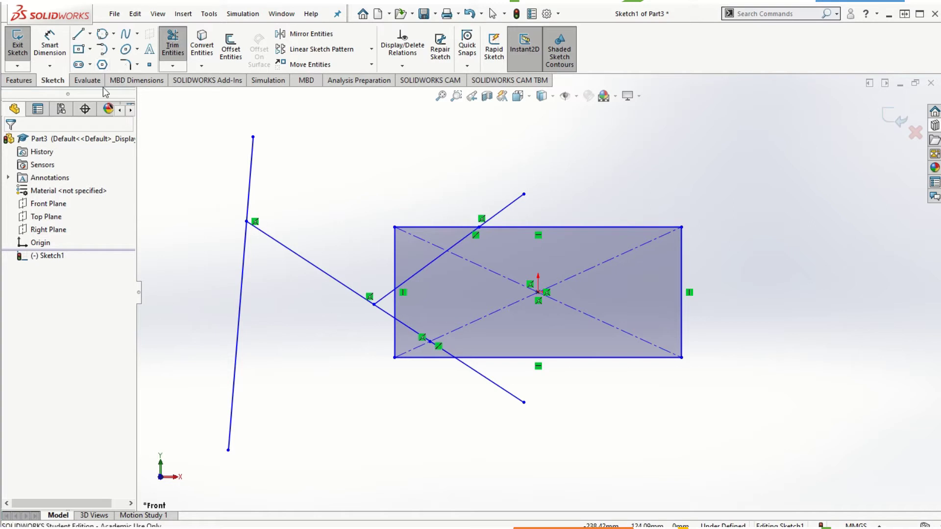
key(Escape)
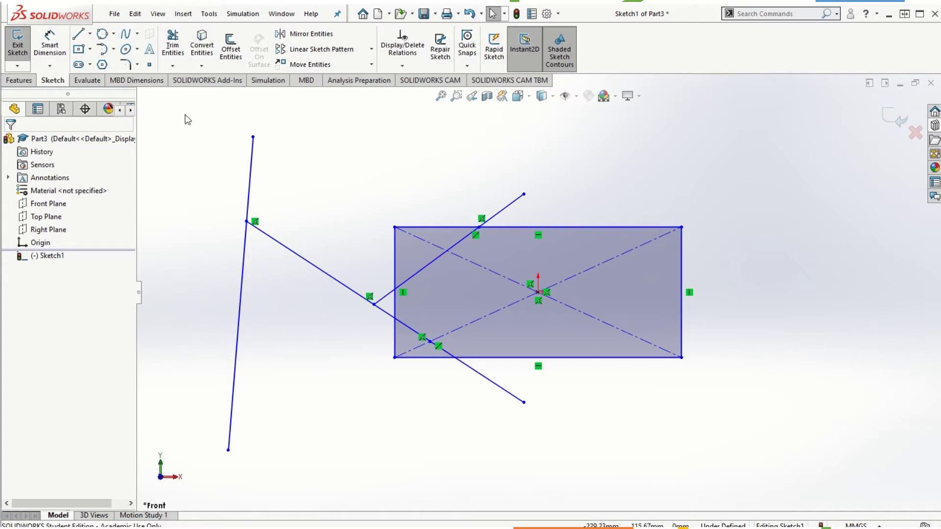
- Delete all geometry from the sketch
mouse_move(185, 114)
mouse_down()
mouse_move(676, 439)
mouse_move(733, 463)
mouse_up()
key(Delete)
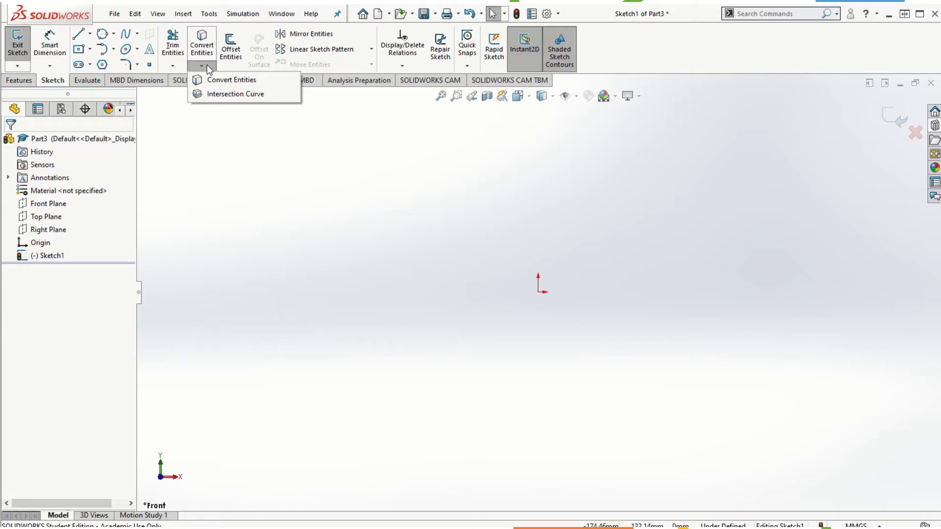
click(235, 81)
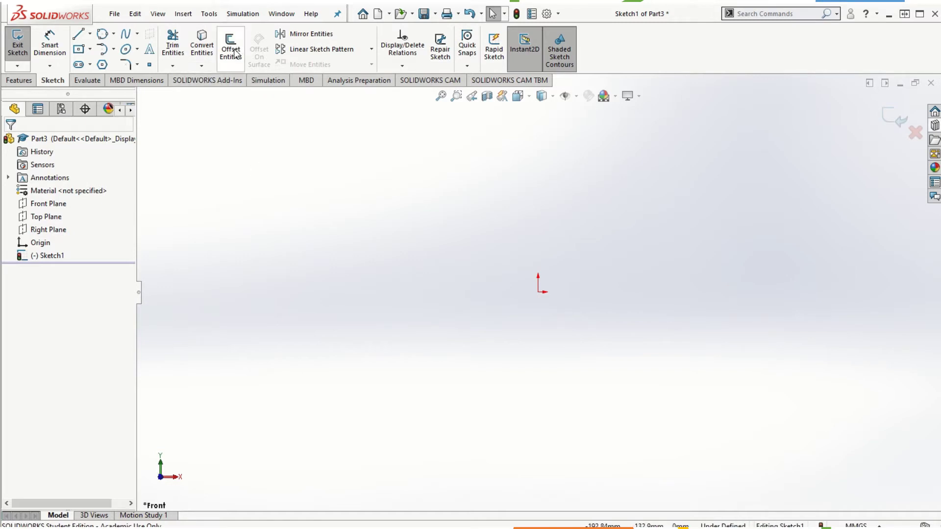
- Sketch a center rectangle about 337 mm by 160 mm, centred on the origin
click(83, 52)
click(539, 291)
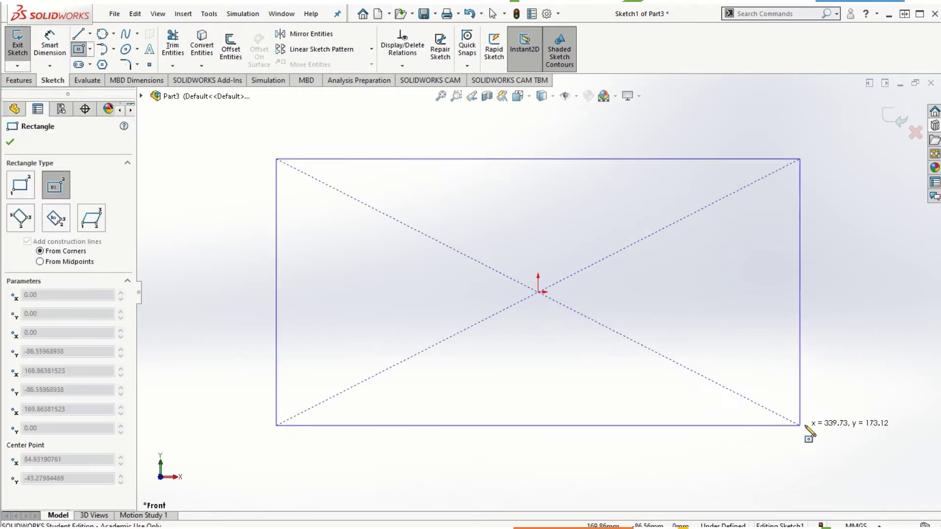
click(799, 417)
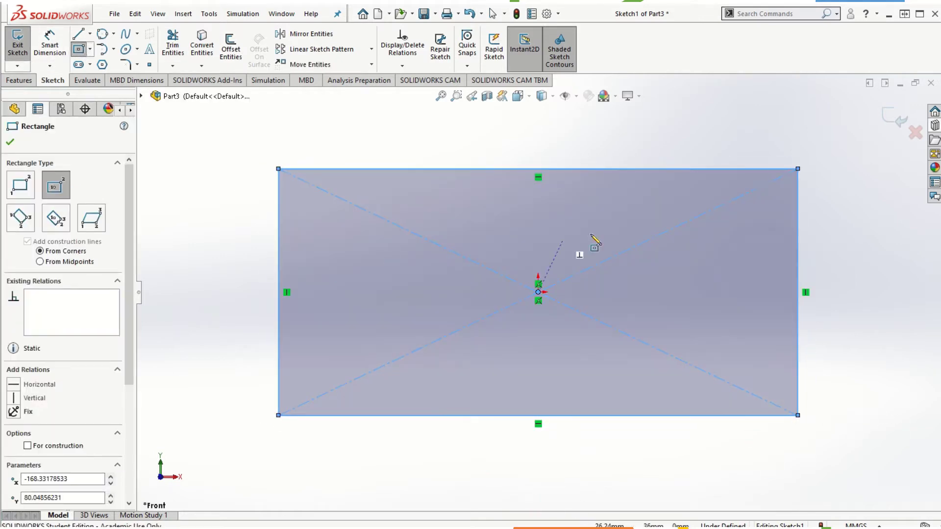
key(f)
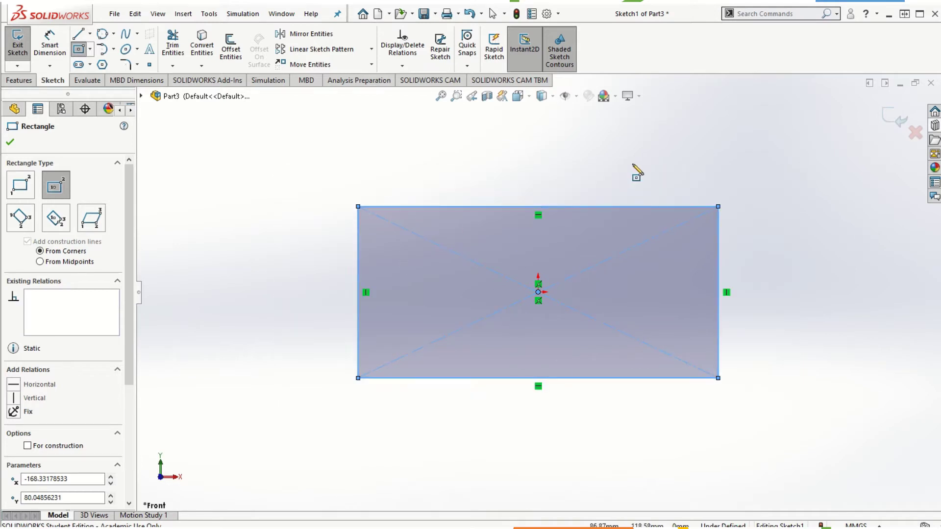
- Offset the rectangle's sides and construction diagonals by 5 mm, keeping dimensions added and the direction not reversed
click(231, 49)
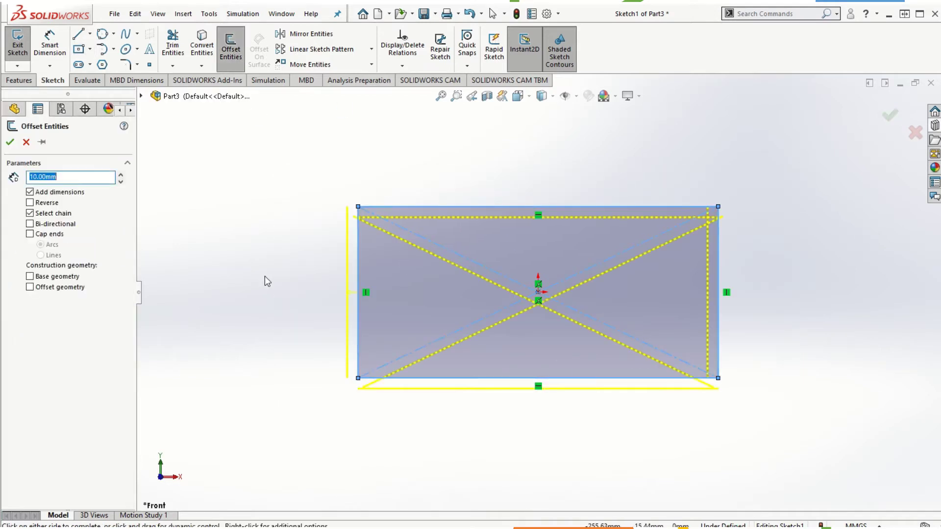
click(30, 203)
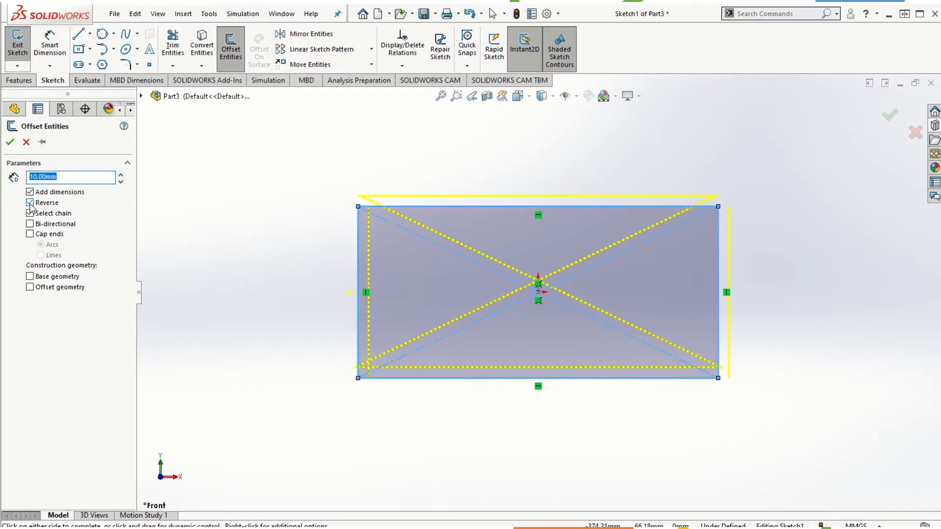
click(30, 203)
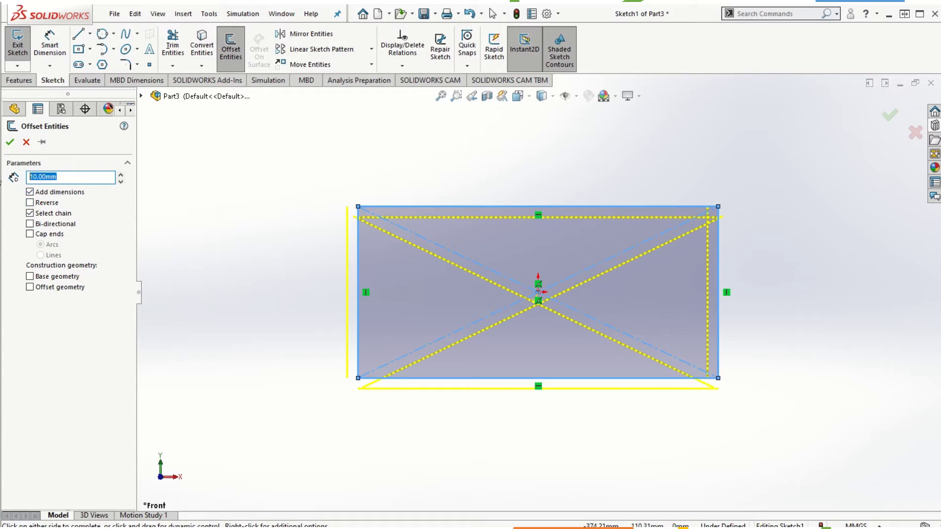
text(5)
key(Return)
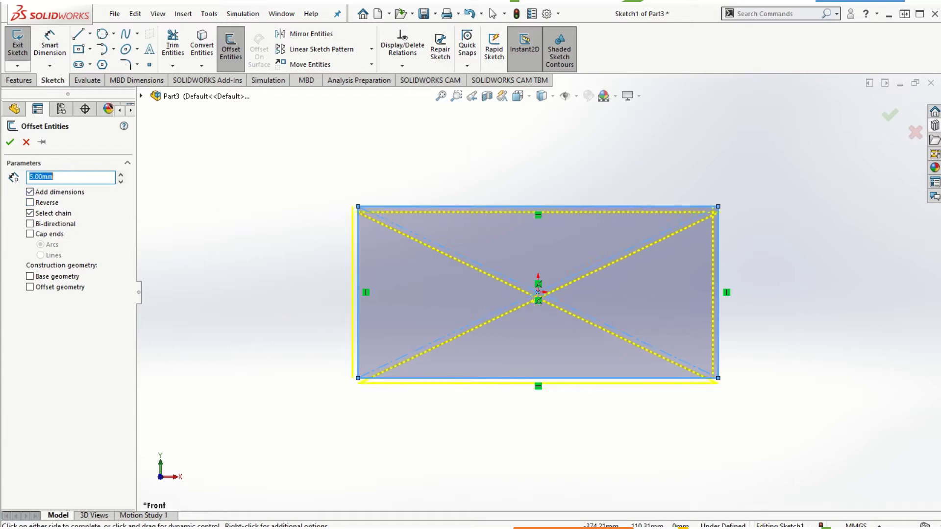
scroll(712, 281, down, 4)
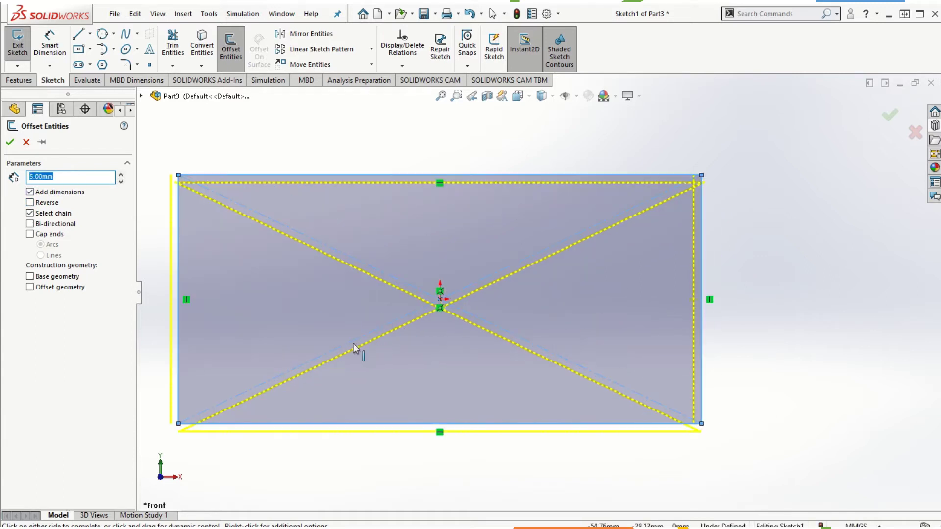
scroll(361, 353, up, 2)
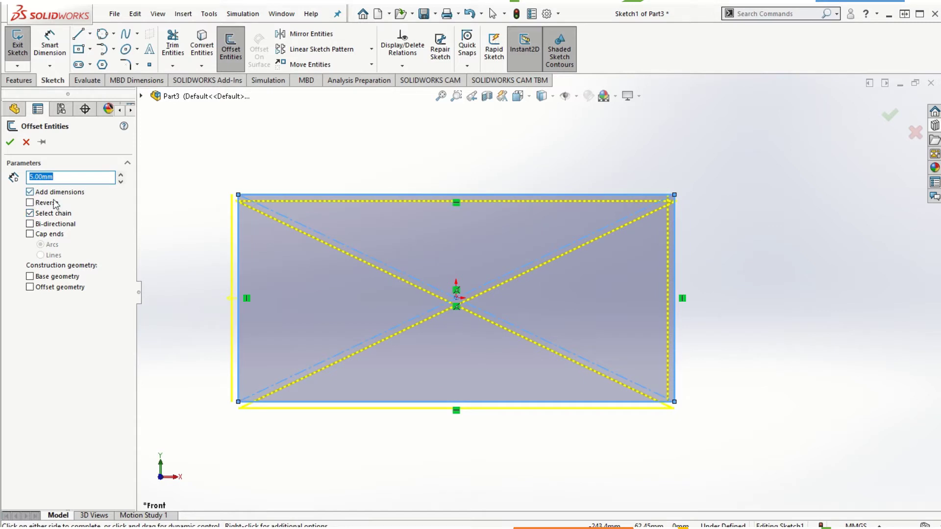
click(10, 142)
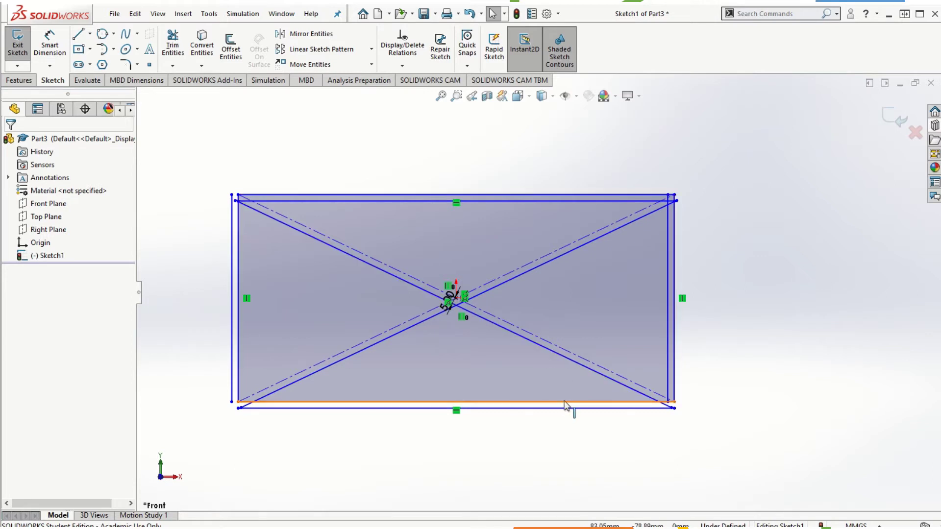
- Delete the rectangle and all its offset lines from the sketch
scroll(462, 348, down, 1)
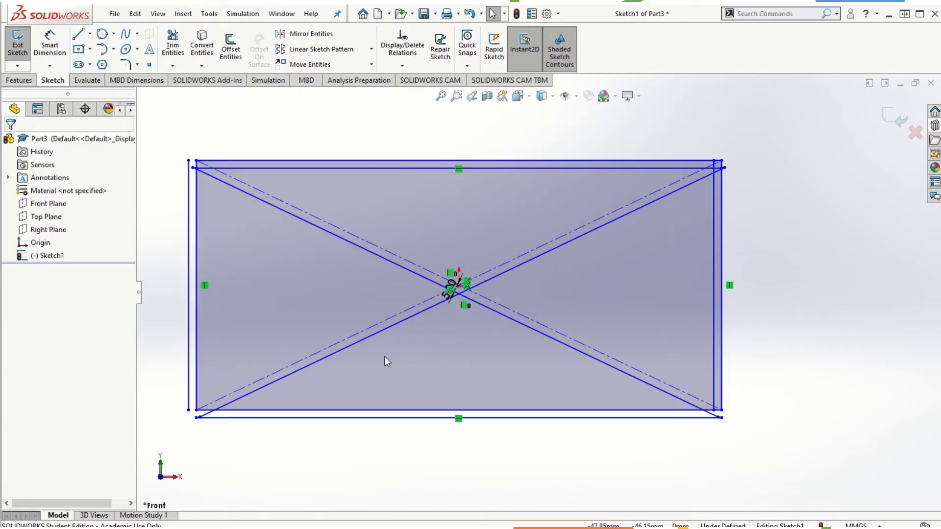
scroll(389, 362, up, 1)
scroll(445, 323, up, 1)
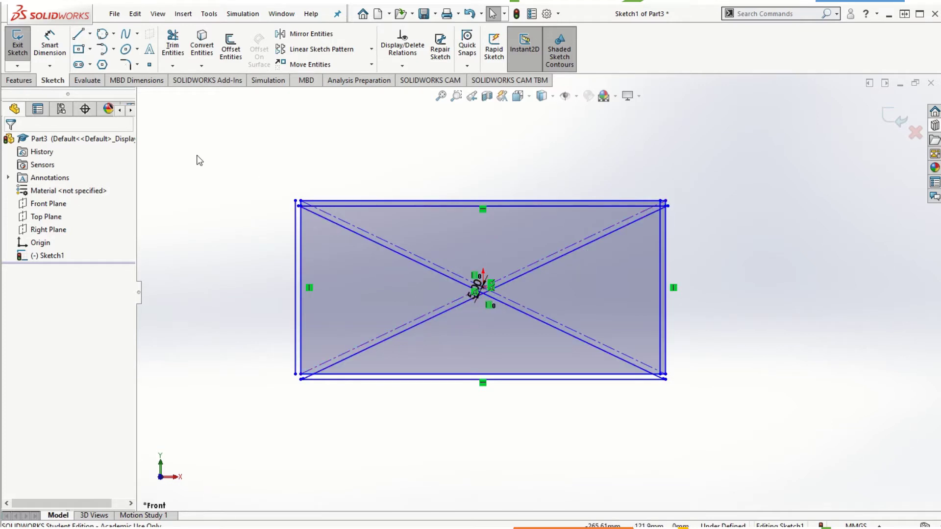
mouse_move(224, 156)
mouse_down()
mouse_move(630, 423)
mouse_move(752, 441)
mouse_up()
key(Delete)
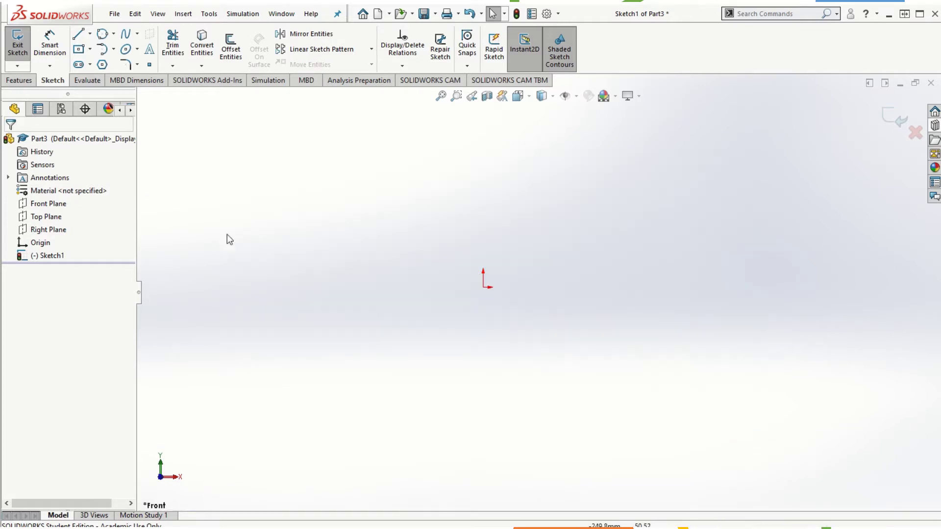
- Sketch a center-defined circle with a radius of about 124 mm, centred on the origin
click(102, 34)
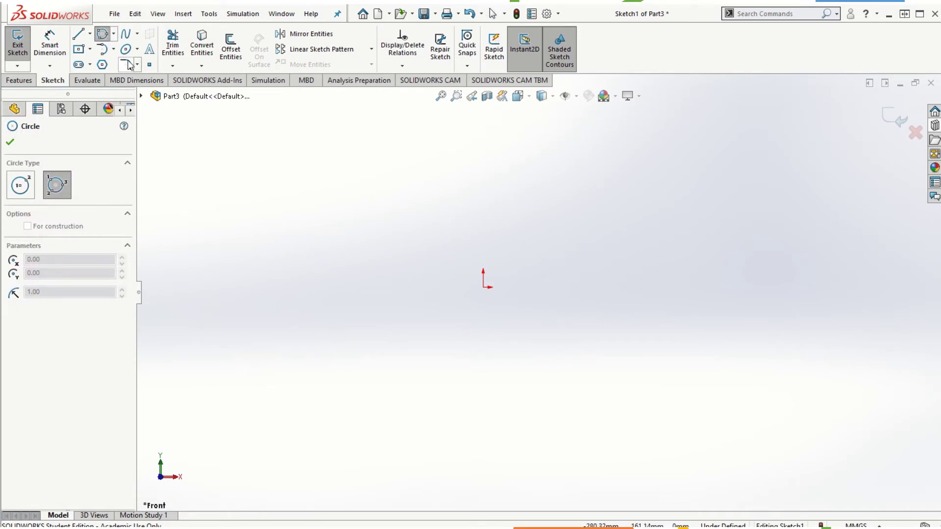
click(114, 37)
click(123, 49)
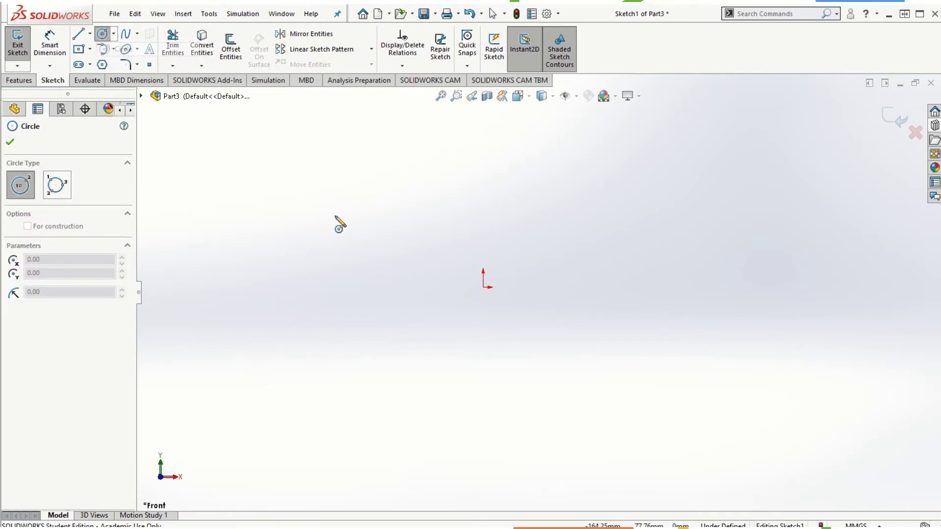
click(483, 288)
click(595, 367)
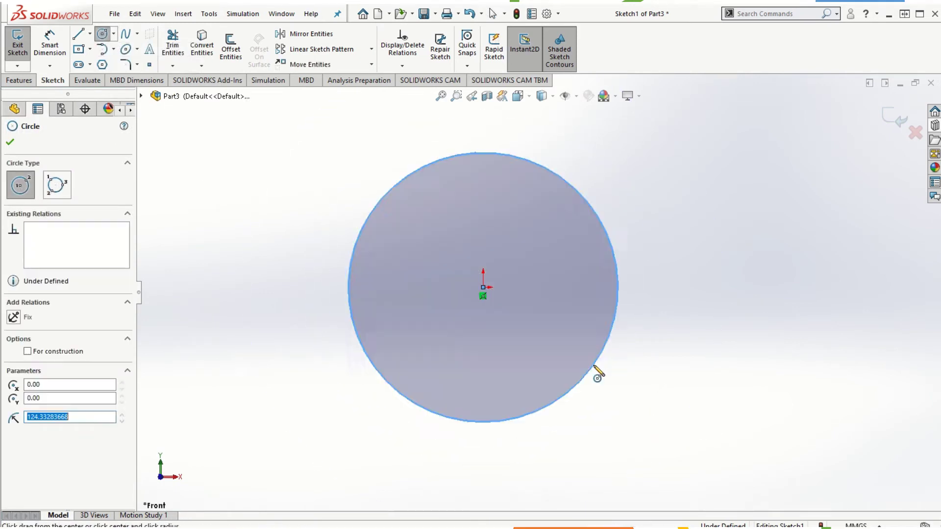
click(10, 142)
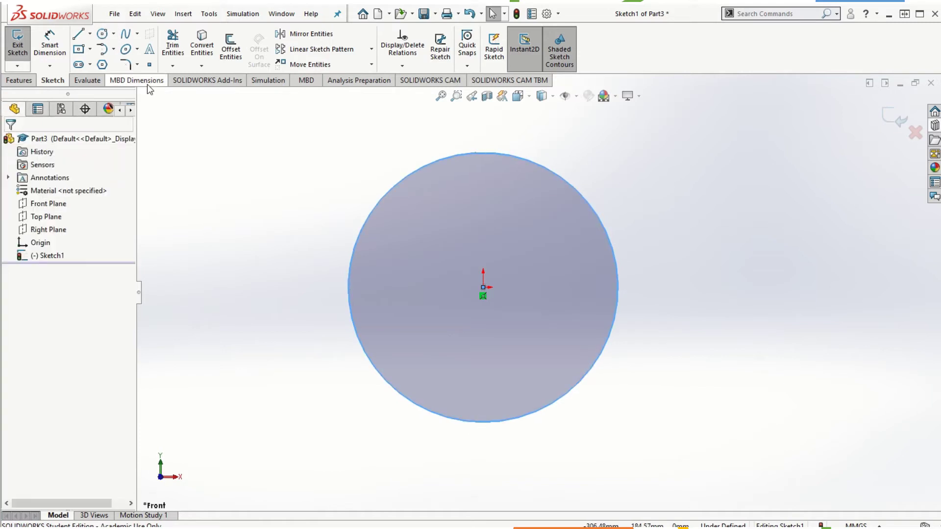
- Offset the circle bi-directionally by 25 mm to create one circle inside and one outside it
click(231, 49)
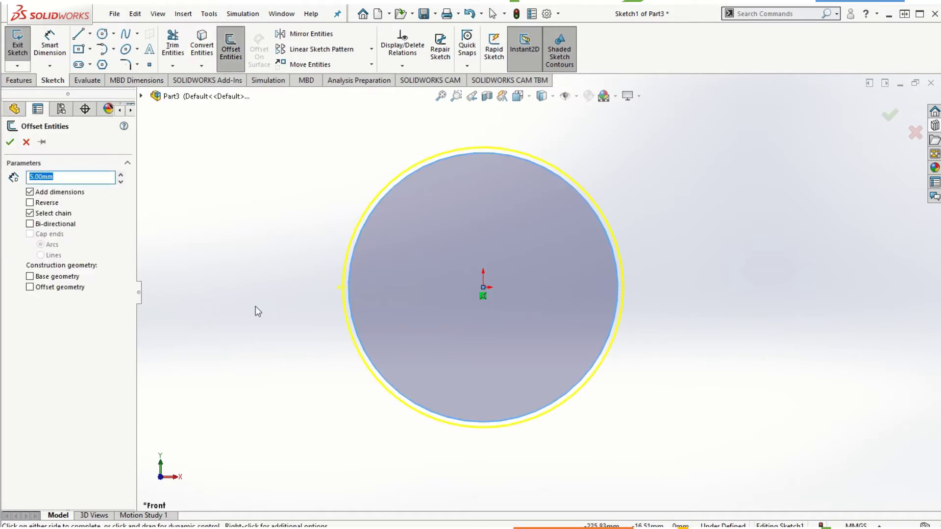
click(121, 176)
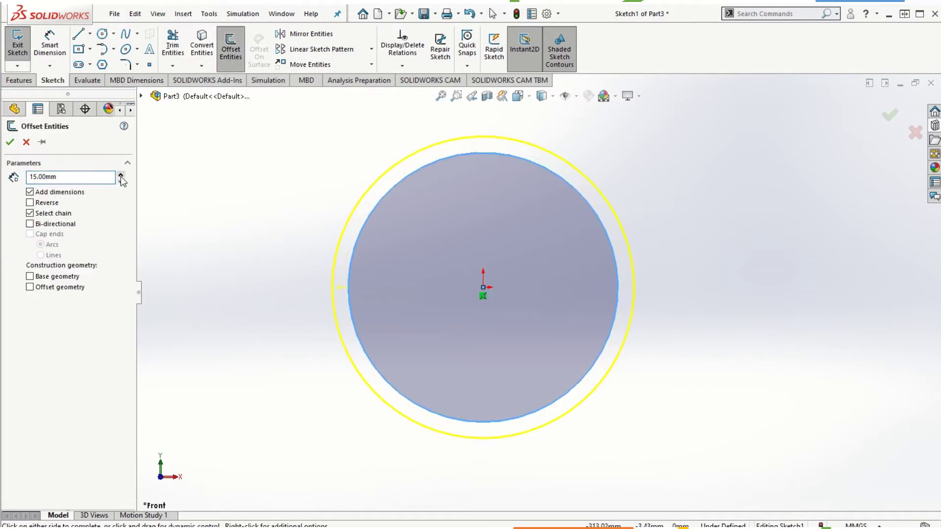
click(122, 176)
click(29, 202)
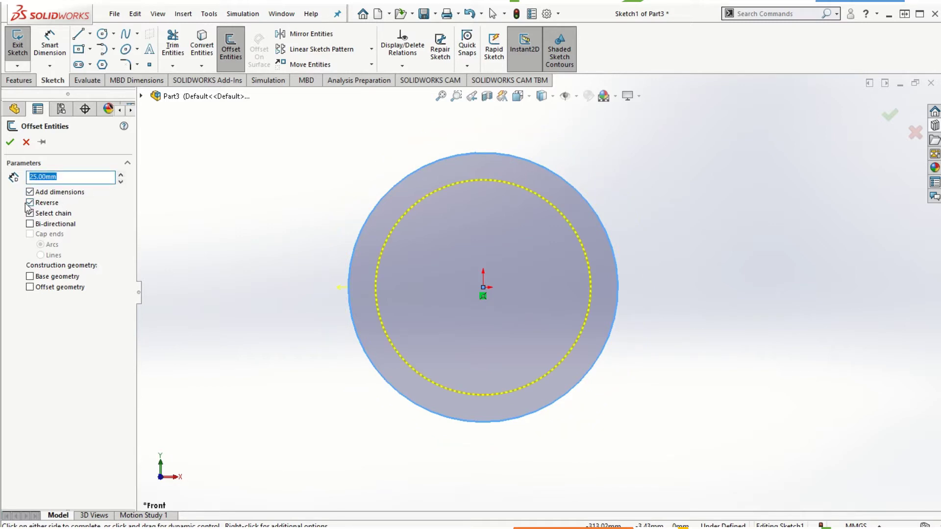
click(29, 203)
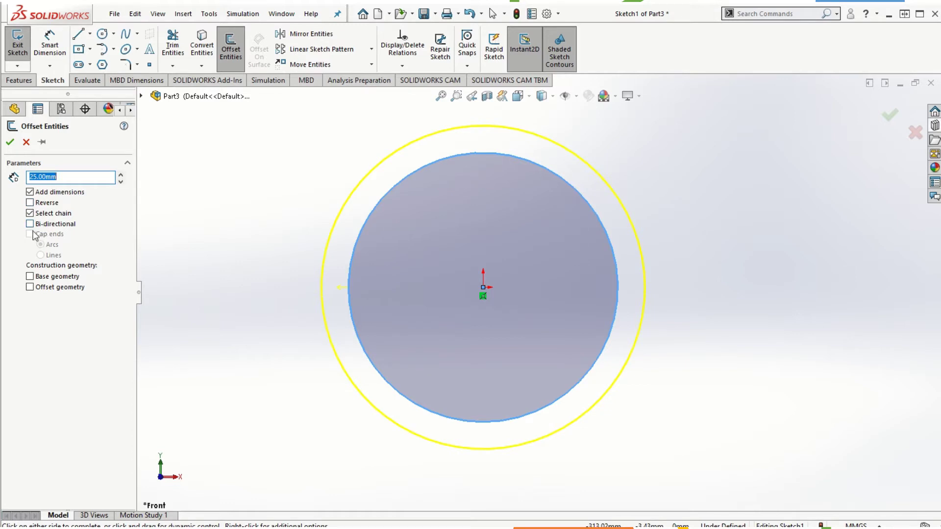
click(30, 224)
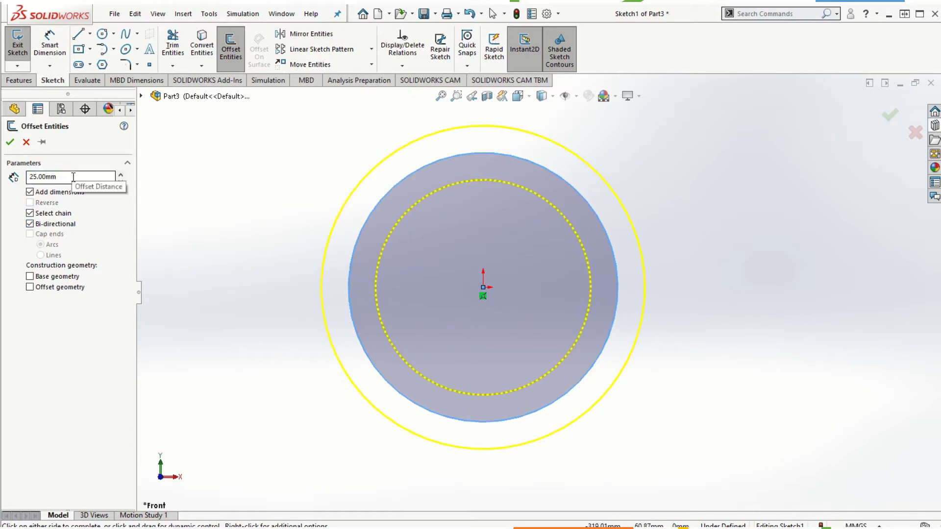
click(10, 141)
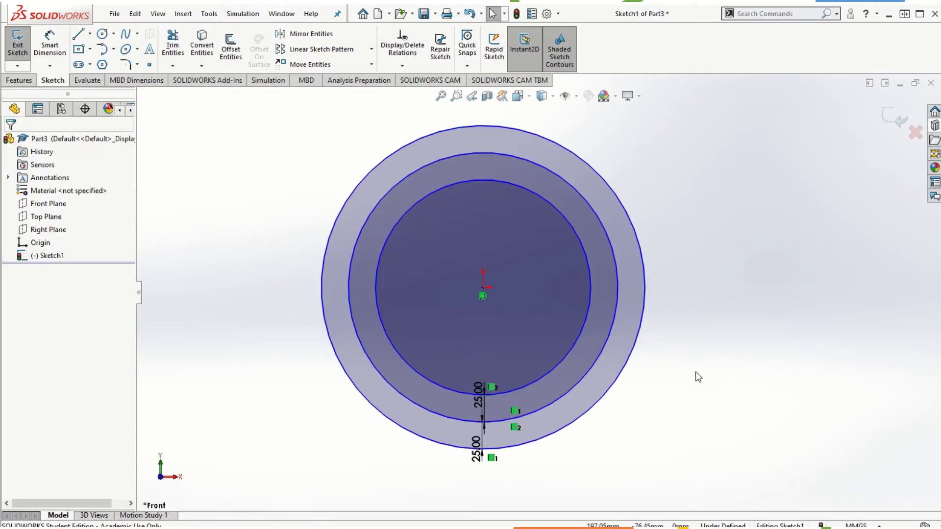
- Delete all three concentric circles from the sketch
drag(264, 135, 728, 469)
key(Delete)
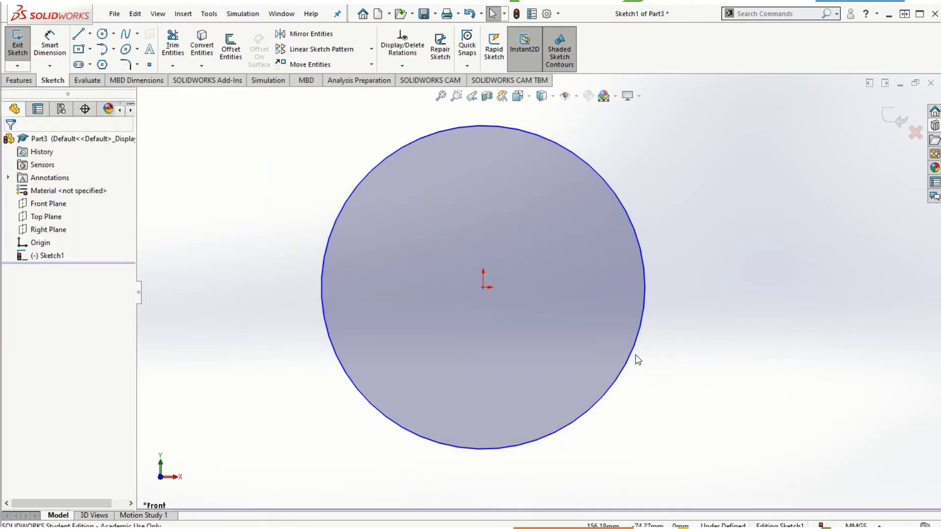
click(405, 149)
key(Delete)
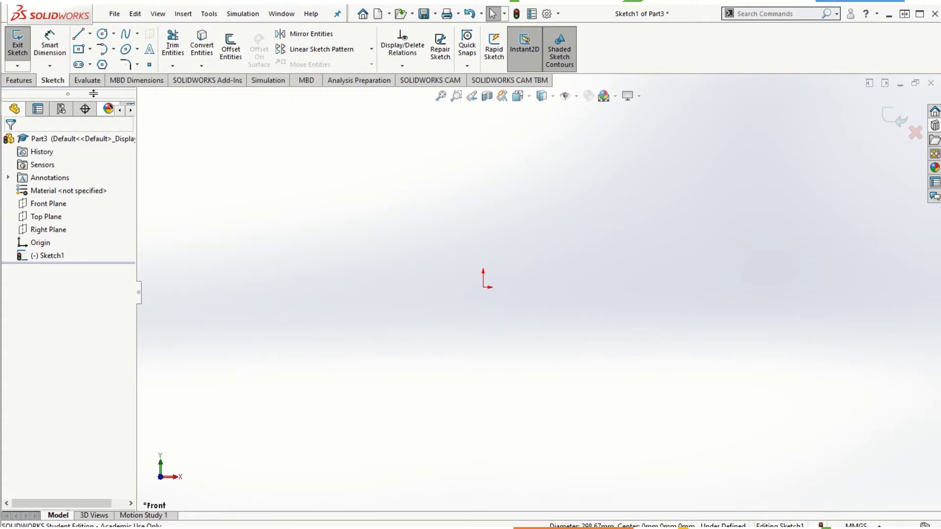
- Sketch a corner rectangle from the origin, extending up and to the right
click(90, 49)
click(103, 63)
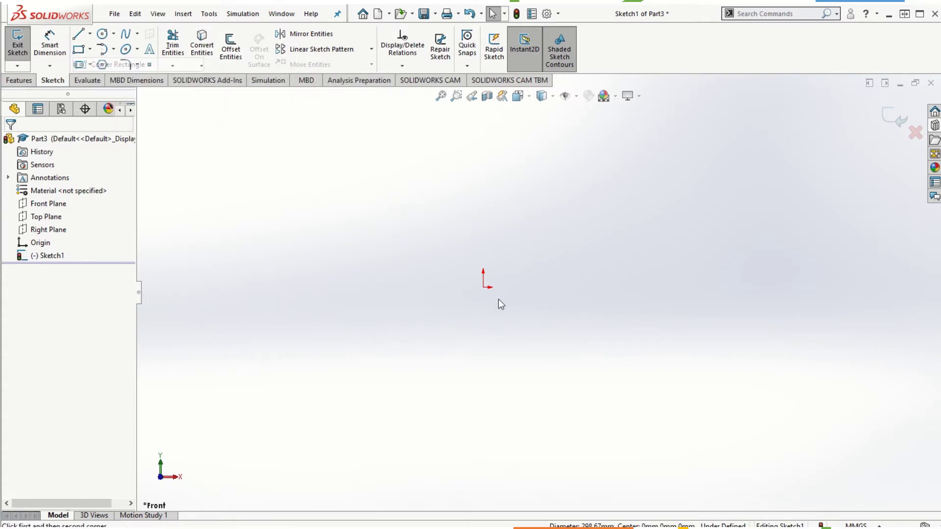
click(483, 287)
click(736, 140)
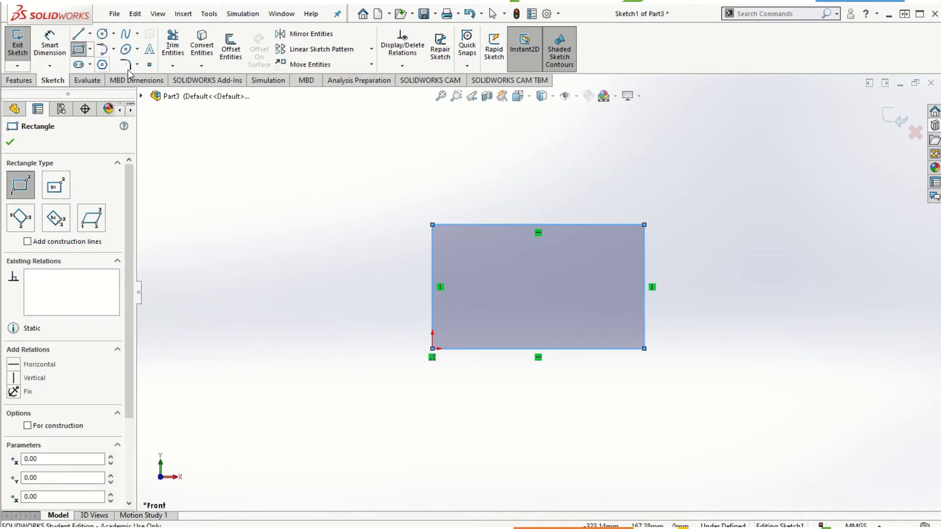
- Offset the rectangle 25 mm inward only, with bi-directional off and the direction reversed
click(231, 49)
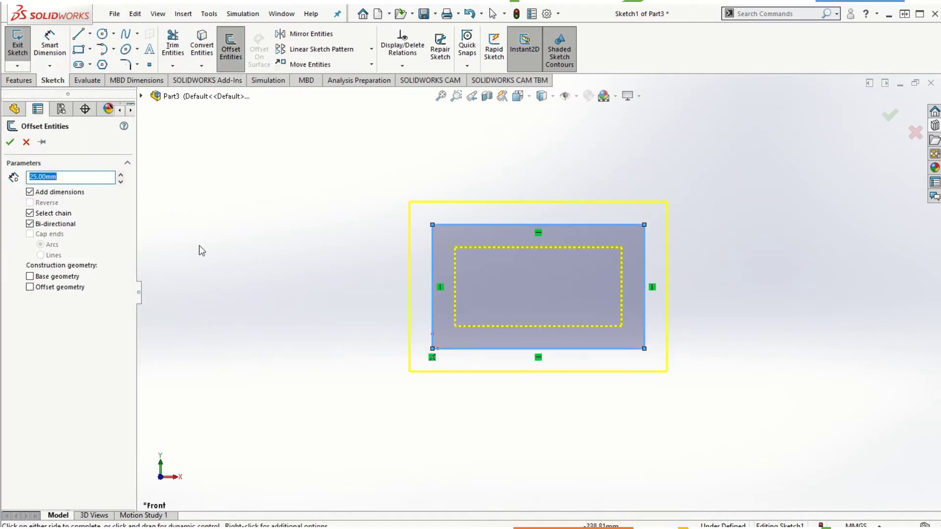
click(30, 224)
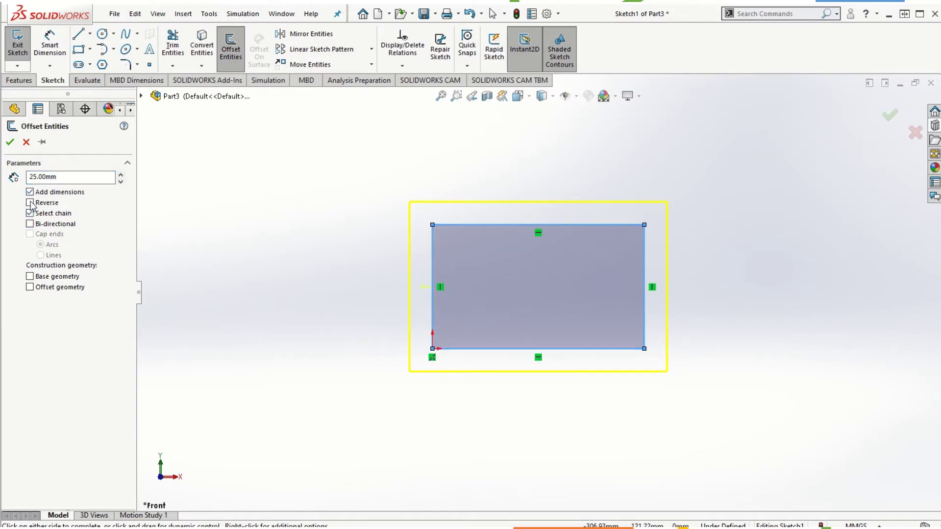
click(30, 203)
click(10, 141)
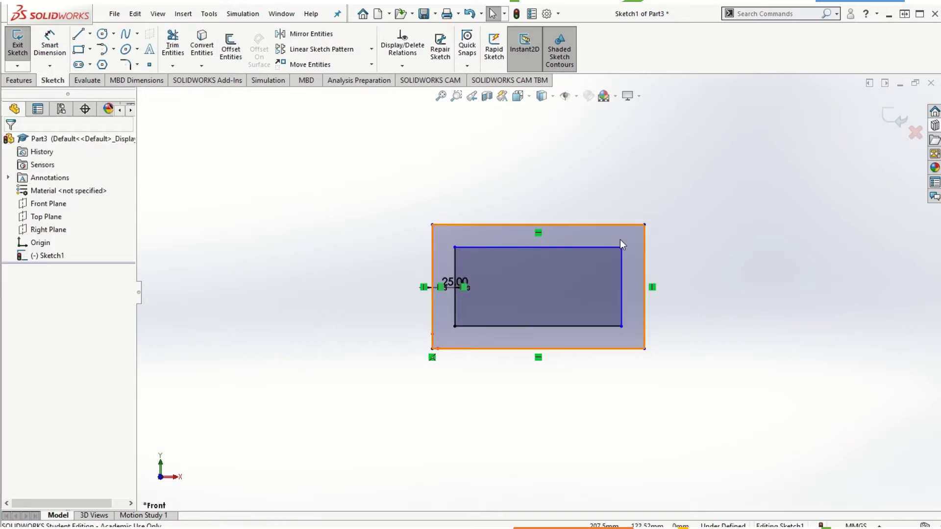
- Mirror both nested rectangles about the outer rectangle's left vertical edge, keeping the originals as a copy
scroll(620, 240, down, 2)
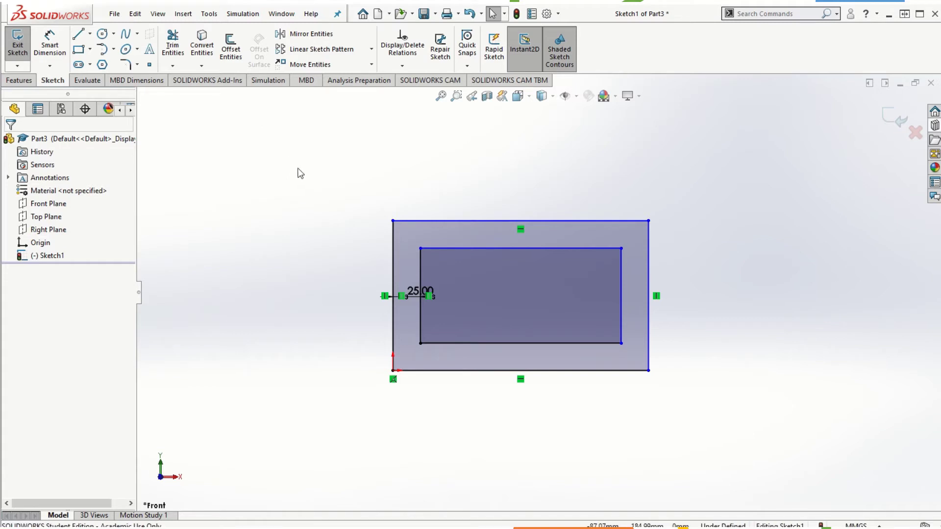
click(301, 39)
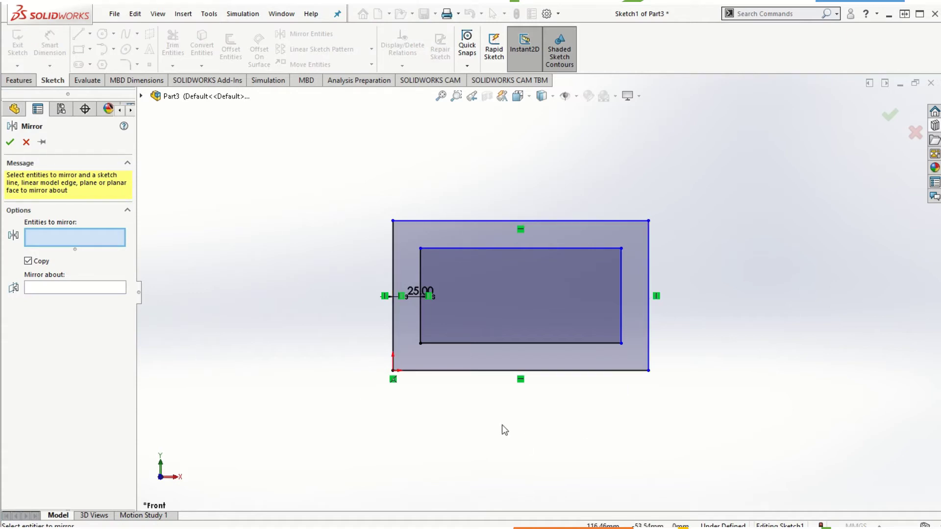
mouse_move(316, 165)
mouse_down()
mouse_move(558, 355)
mouse_move(762, 449)
mouse_up()
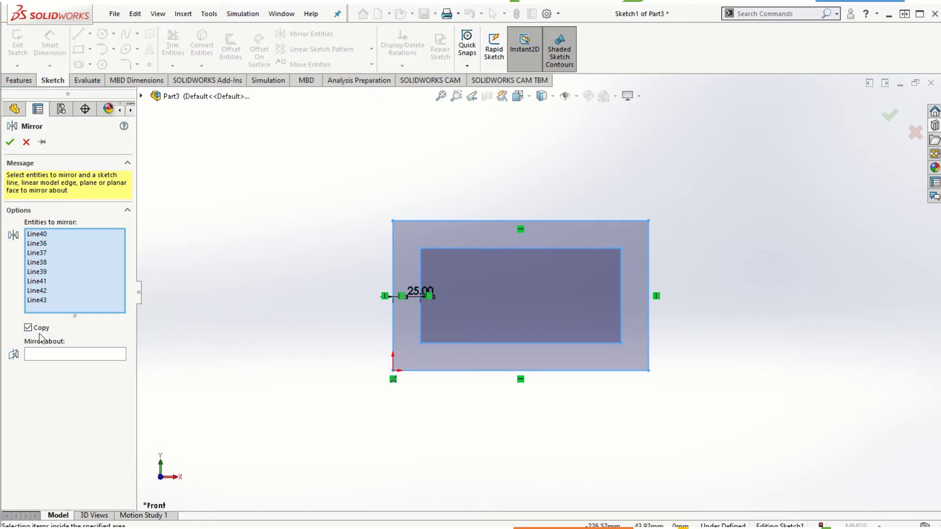
click(64, 358)
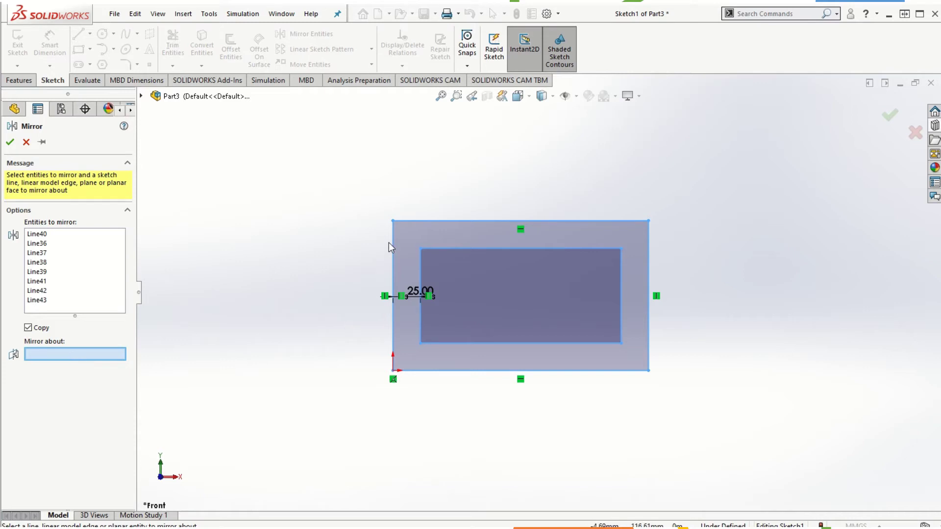
click(393, 260)
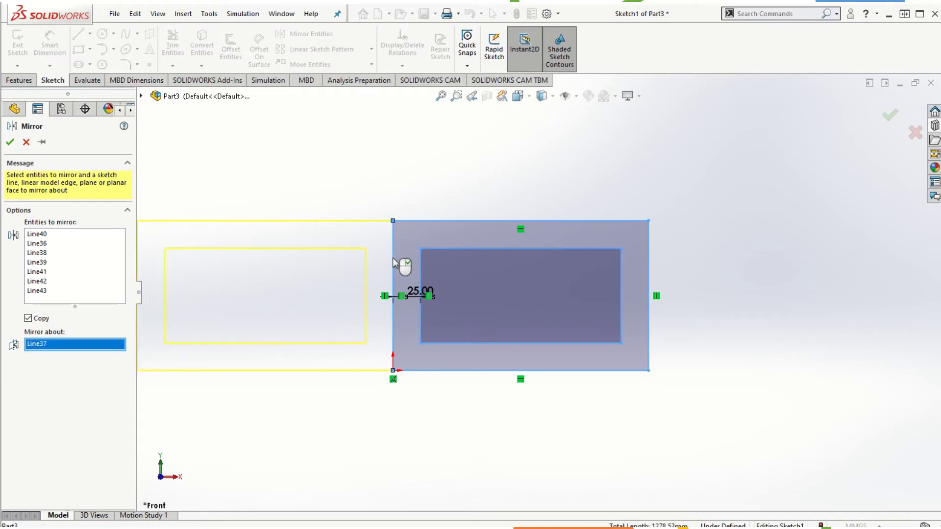
scroll(372, 363, up, 3)
scroll(432, 316, down, 3)
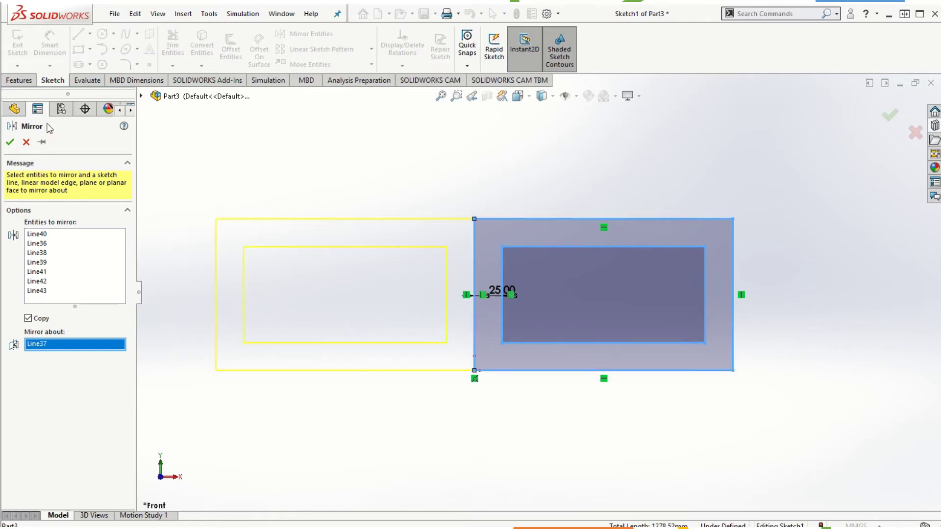
click(10, 141)
key(Return)
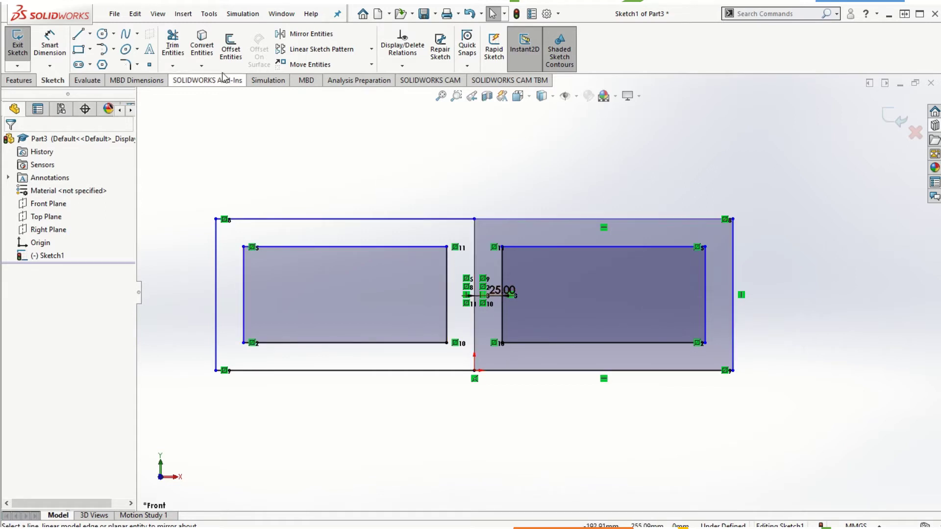
- Power trim the shared vertical line between the two mirrored halves of the outer profile
click(172, 50)
drag(452, 229, 513, 228)
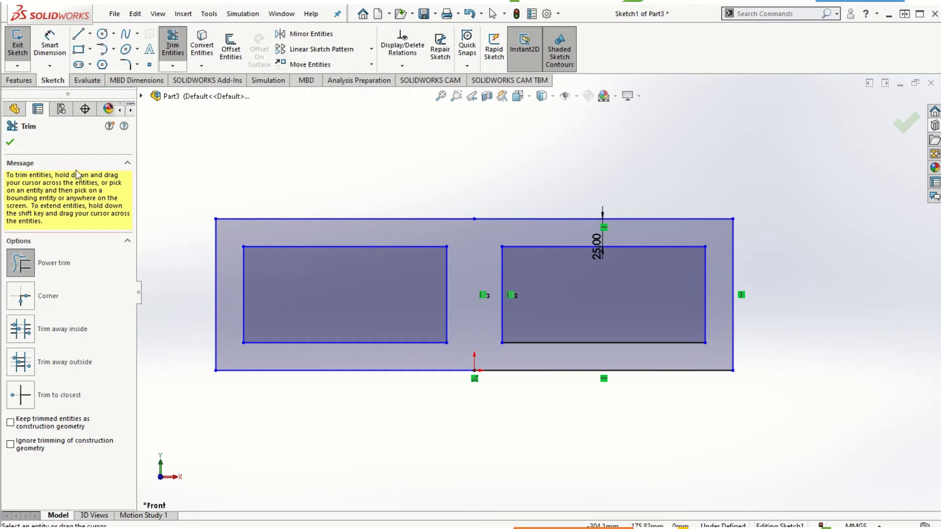
click(9, 142)
scroll(566, 422, up, 1)
scroll(525, 342, down, 4)
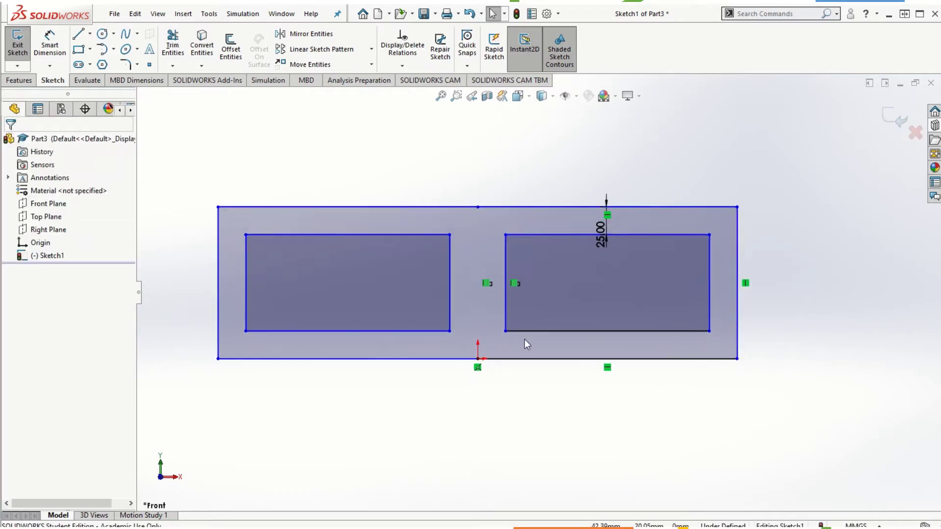
scroll(458, 255, up, 4)
scroll(458, 218, down, 2)
scroll(637, 406, up, 1)
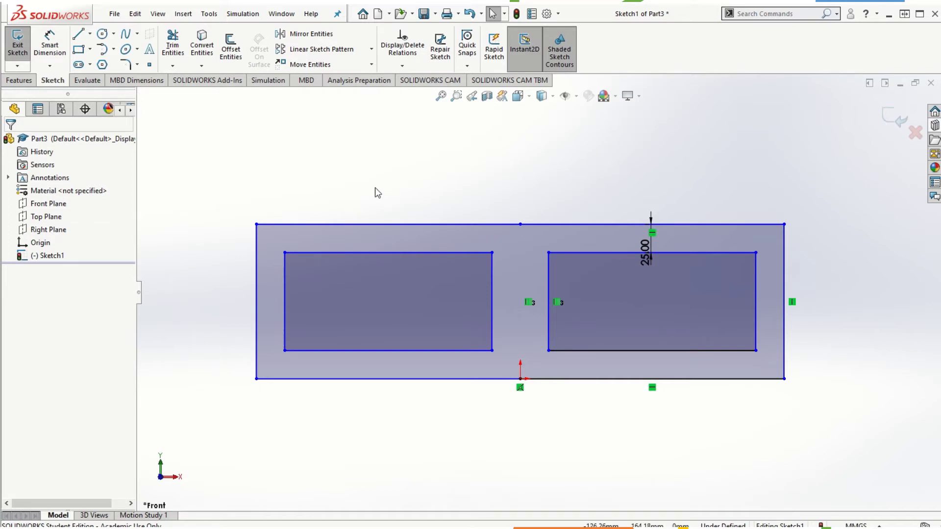
click(209, 13)
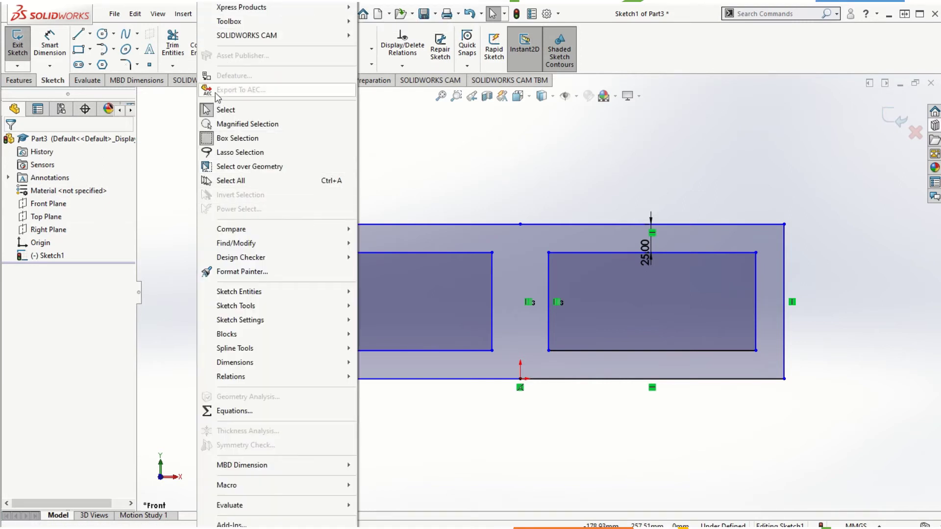
mouse_move(326, 306)
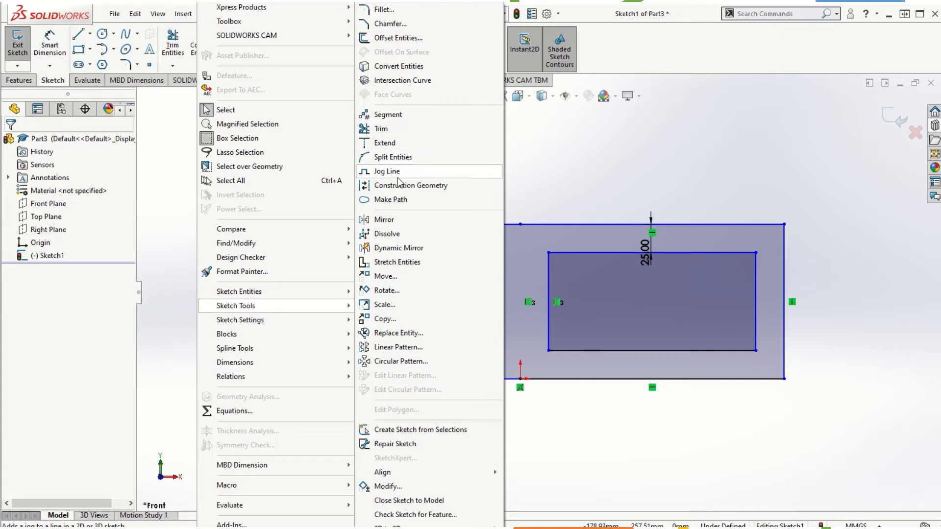
click(563, 192)
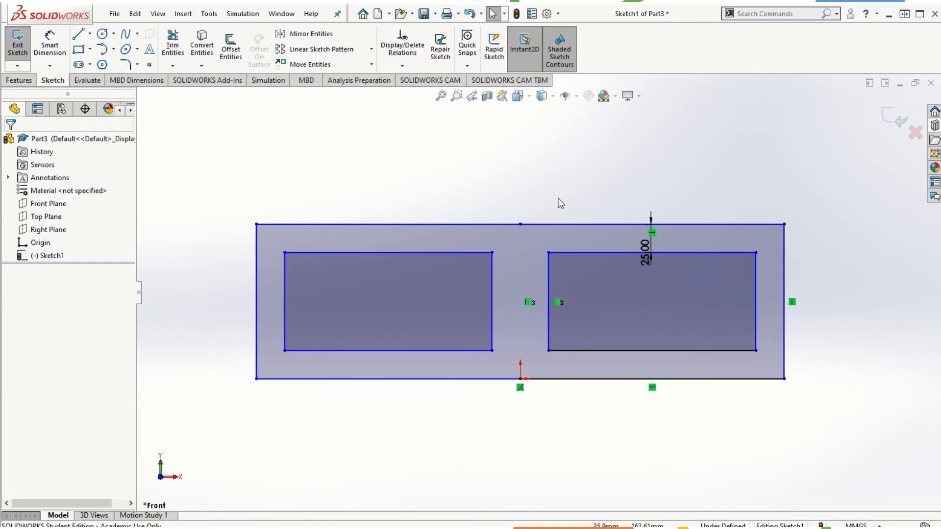
- Split the outer profile's upper-left horizontal line and its left vertical line with Split Entities
click(357, 224)
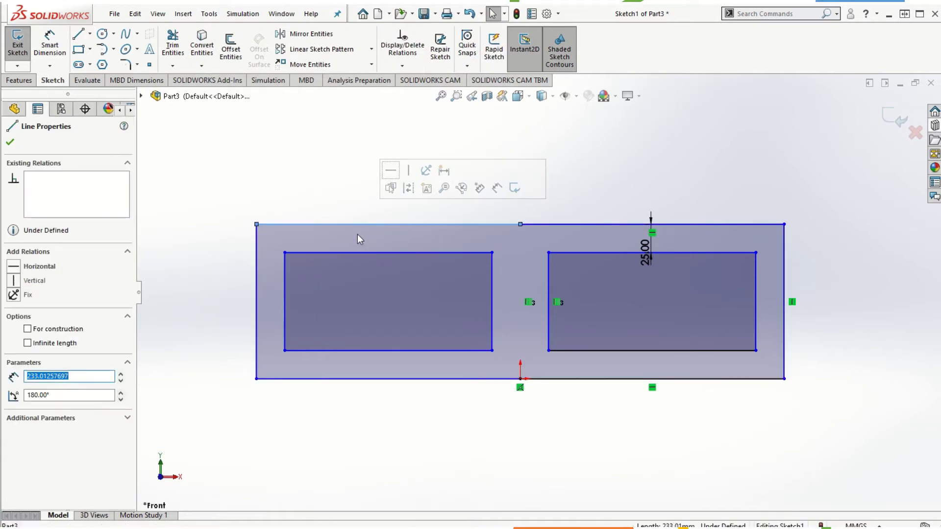
click(14, 109)
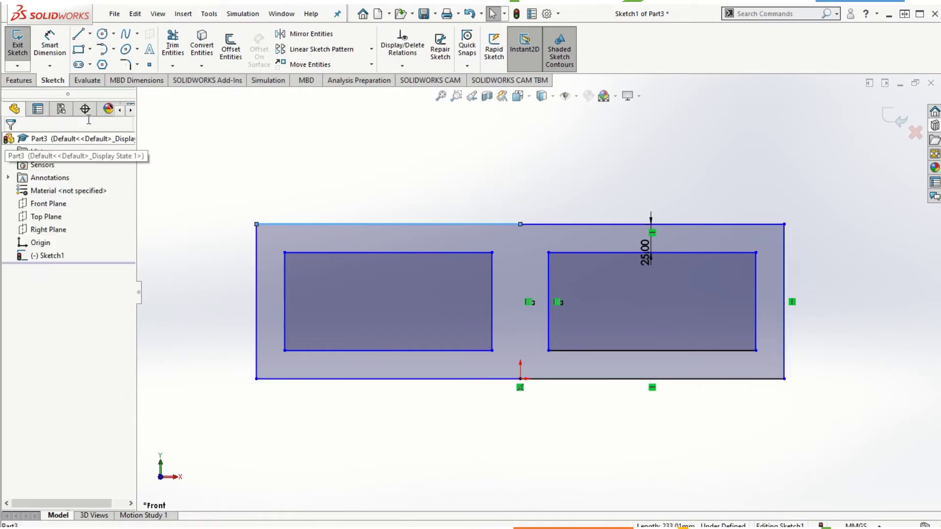
click(209, 14)
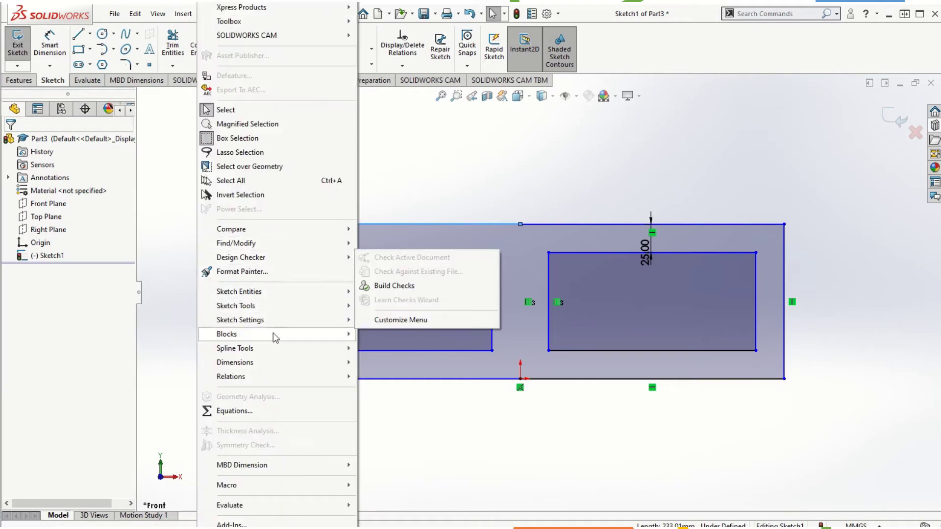
mouse_move(271, 307)
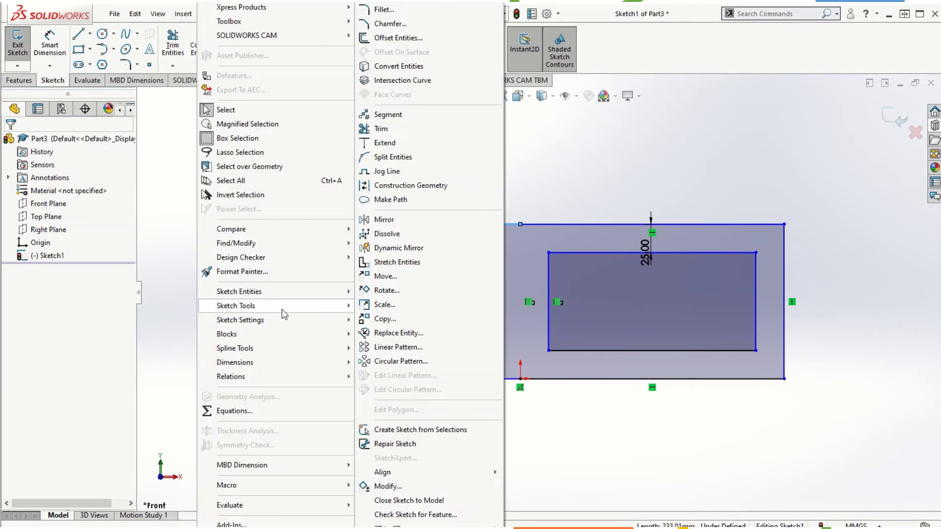
click(392, 158)
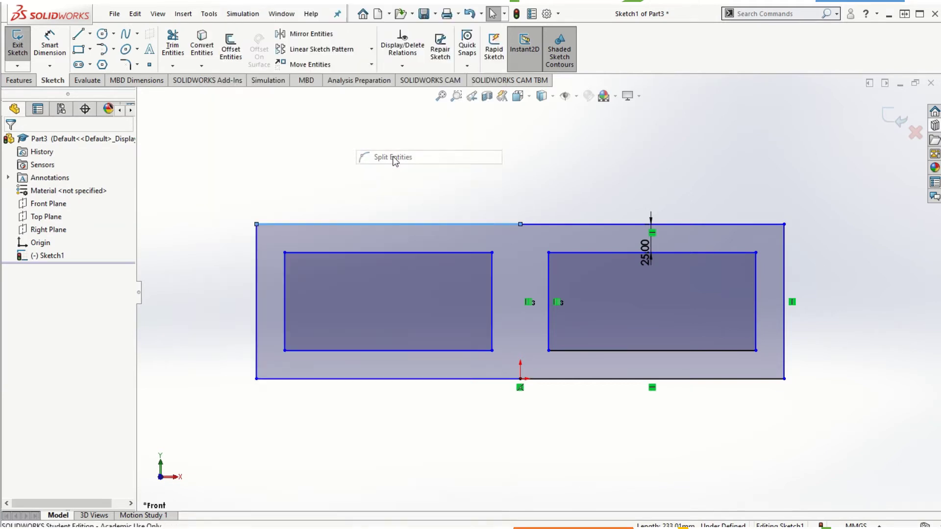
click(354, 224)
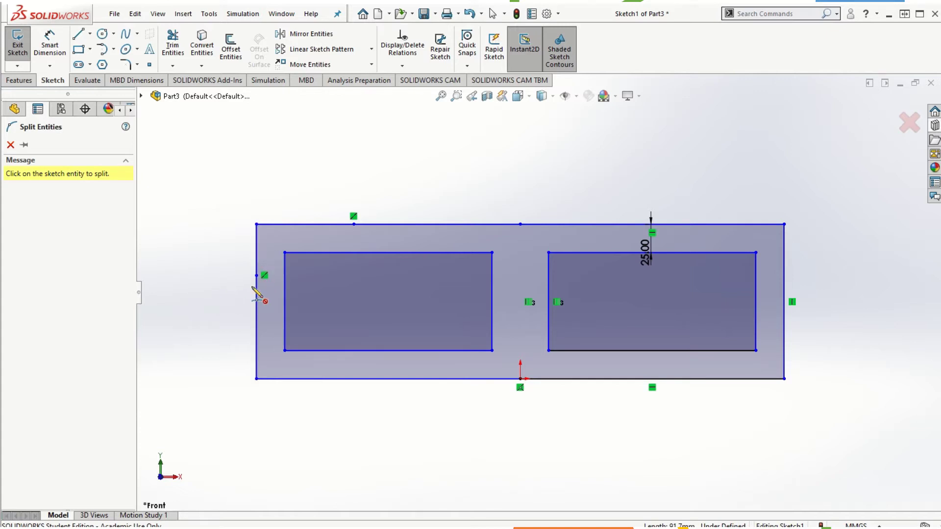
- Dimension the left edge's split point to the outer profile's upper edge at 60 mm
scroll(256, 294, up, 3)
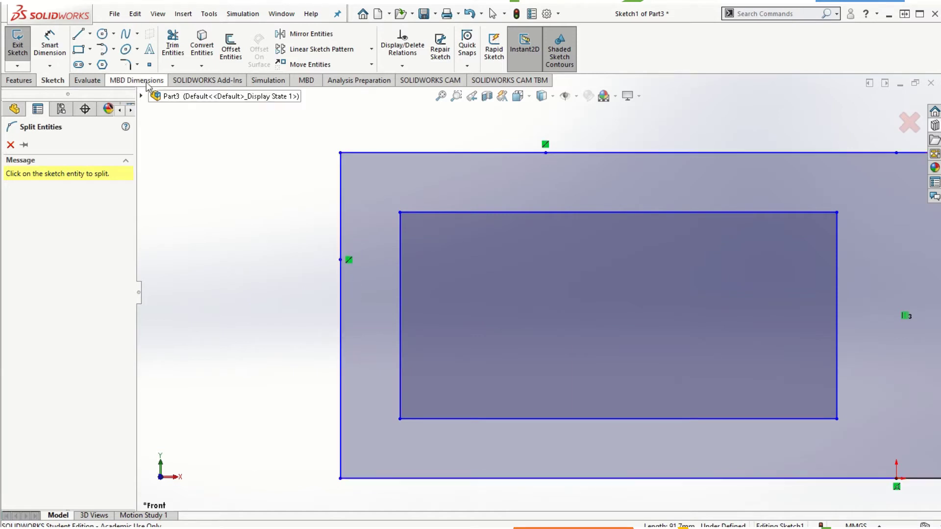
click(52, 44)
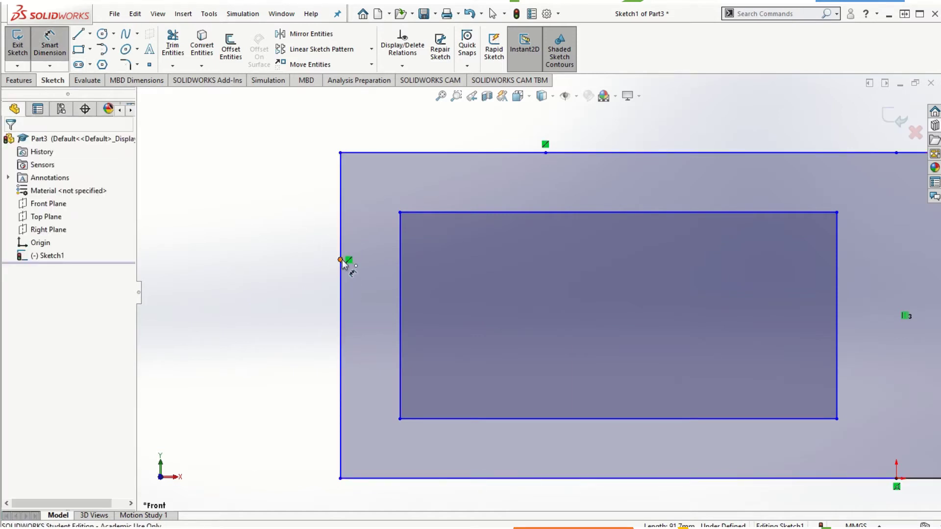
click(341, 259)
click(357, 153)
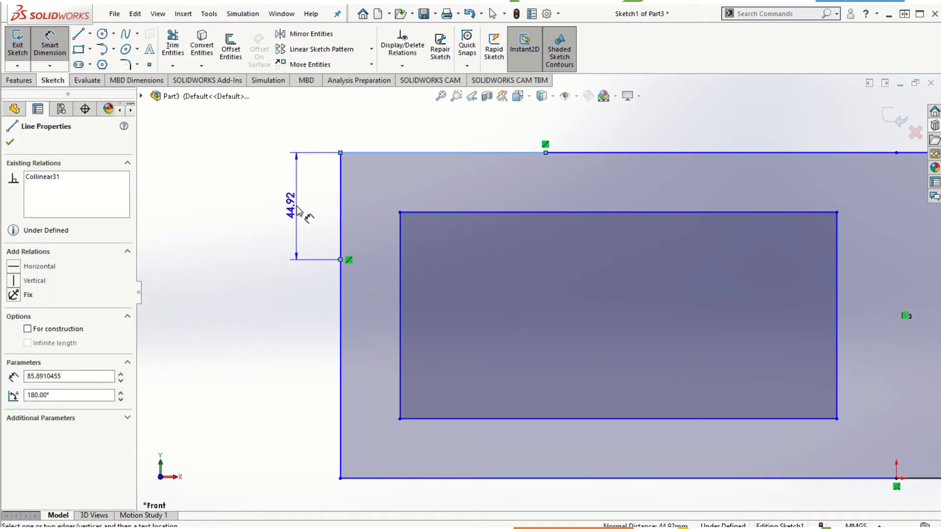
click(298, 210)
text(60)
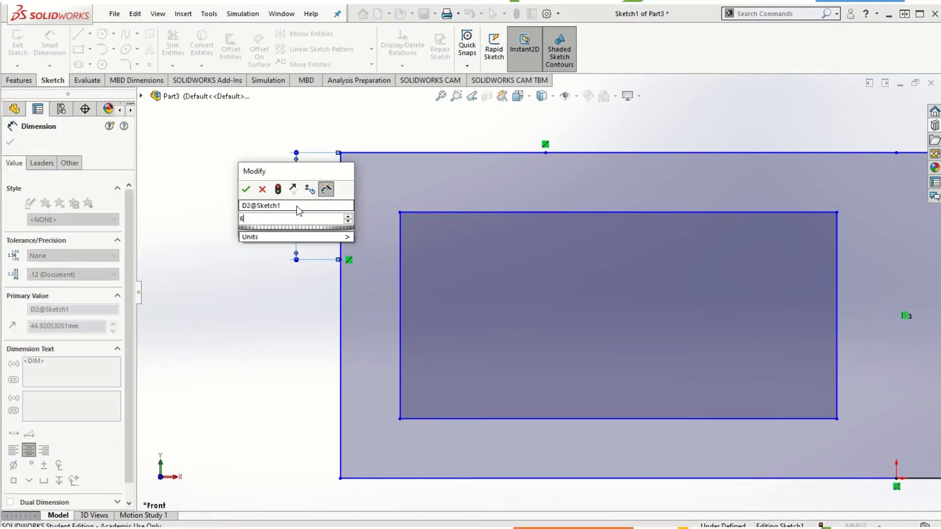
key(Return)
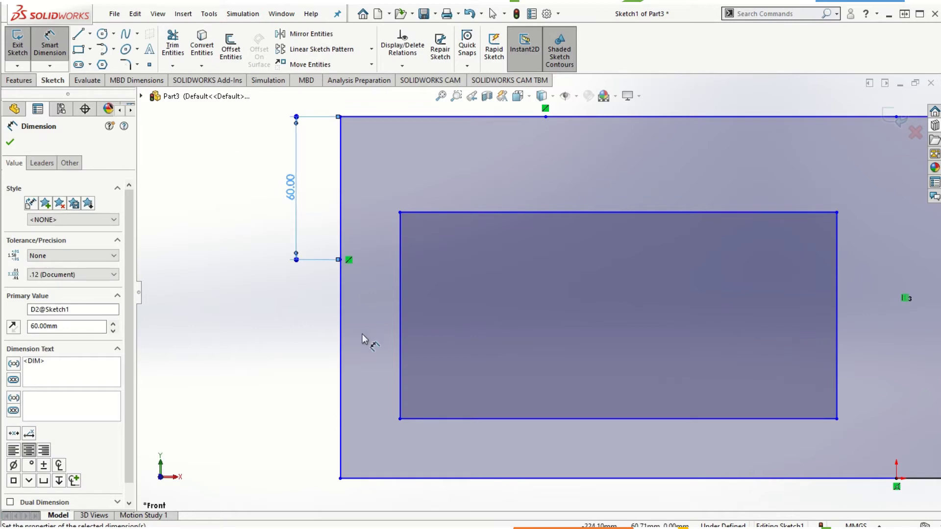
scroll(537, 290, up, 1)
scroll(659, 221, up, 2)
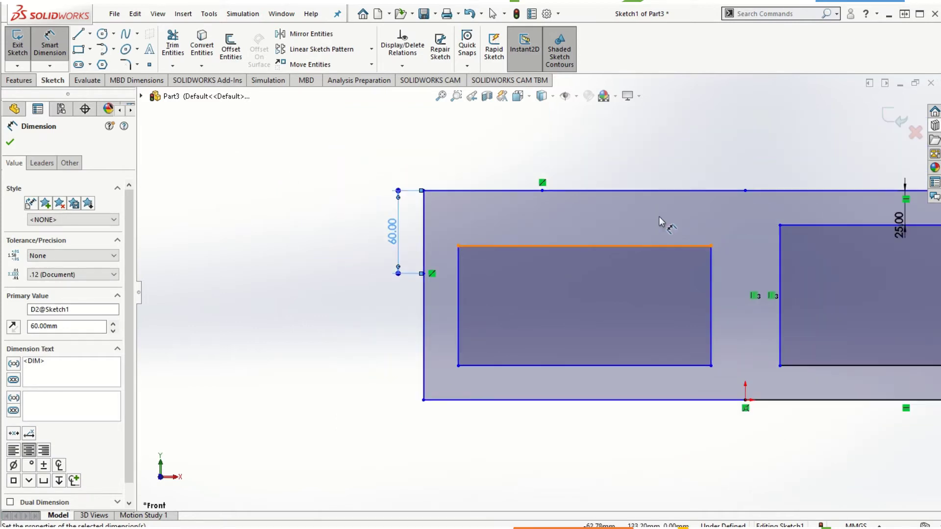
scroll(609, 258, down, 2)
scroll(542, 330, up, 1)
scroll(698, 350, up, 2)
scroll(698, 350, down, 2)
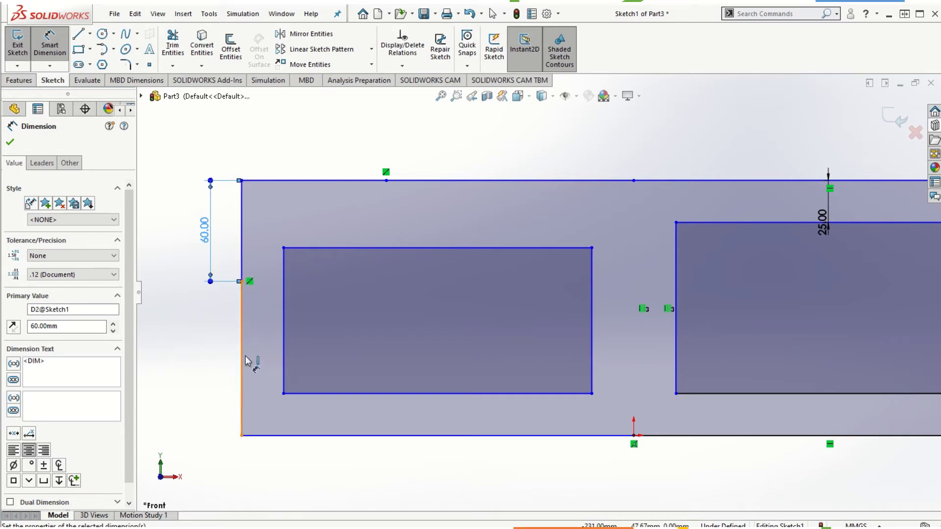
click(10, 144)
- Pull the split point on the left edge upward to skew the outer profile's upper-left corner
mouse_move(239, 281)
mouse_down()
mouse_move(235, 321)
mouse_move(412, 208)
mouse_move(380, 208)
mouse_move(269, 254)
mouse_move(211, 339)
mouse_move(270, 243)
mouse_move(254, 219)
mouse_move(253, 290)
mouse_move(229, 261)
mouse_move(254, 284)
mouse_move(214, 264)
mouse_move(245, 299)
mouse_move(253, 258)
mouse_move(235, 249)
mouse_up()
click(389, 472)
scroll(595, 353, up, 3)
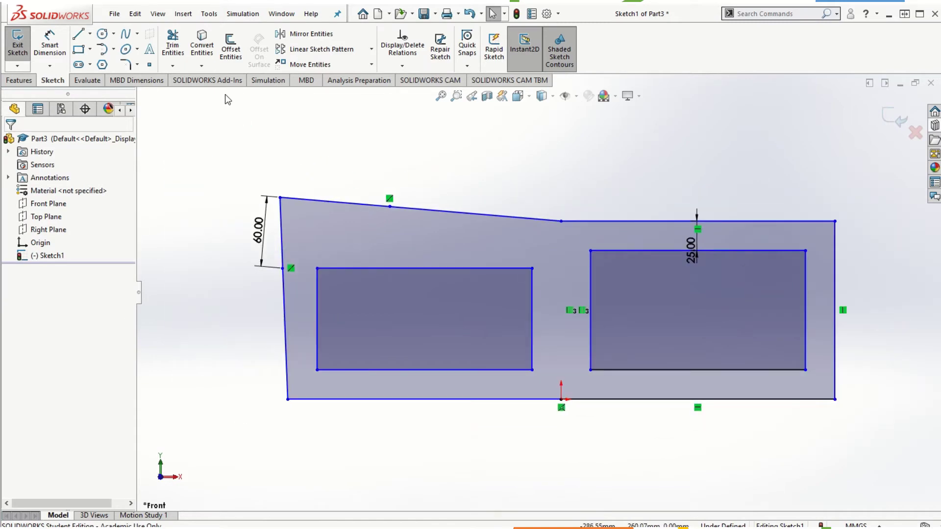
click(209, 15)
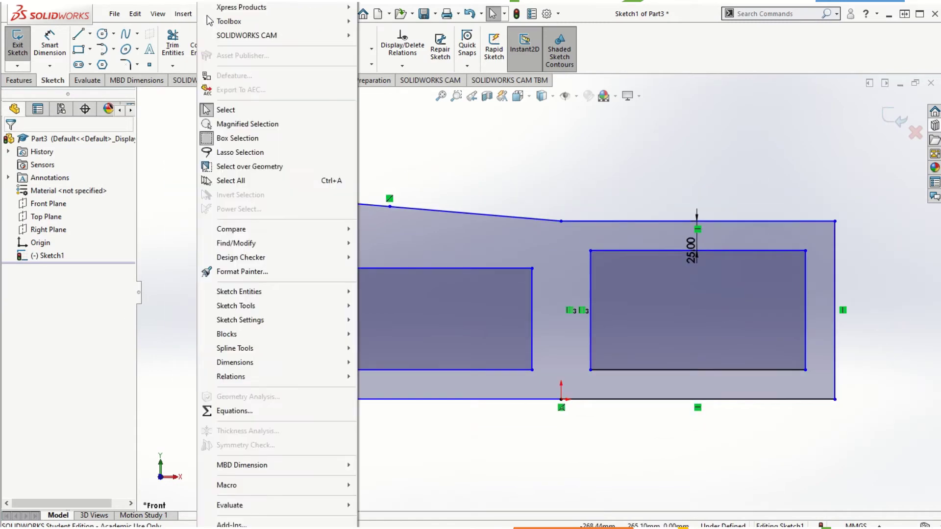
mouse_move(260, 306)
click(562, 162)
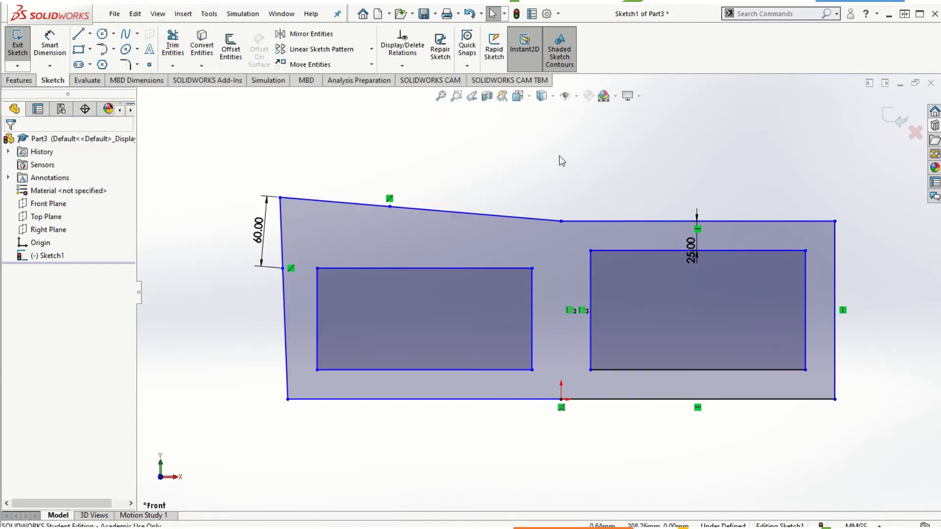
- Add Jog Line notches to the outer profile: outward on the lower-left line, inward on the sloped upper-left line and the upper-right line
click(206, 16)
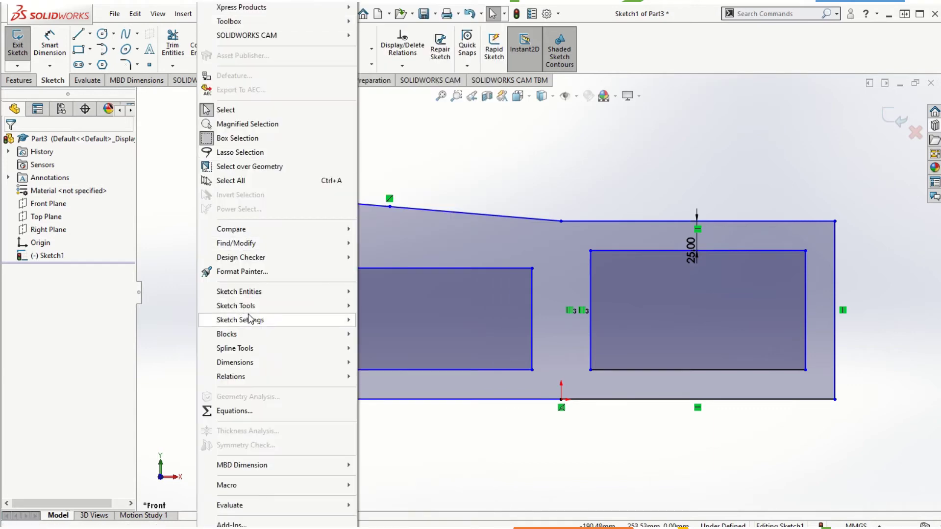
mouse_move(257, 305)
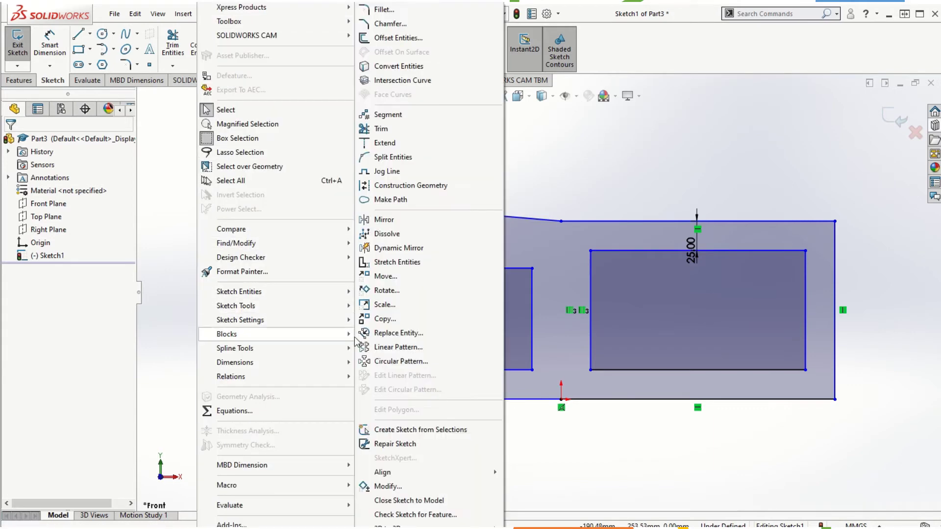
click(411, 174)
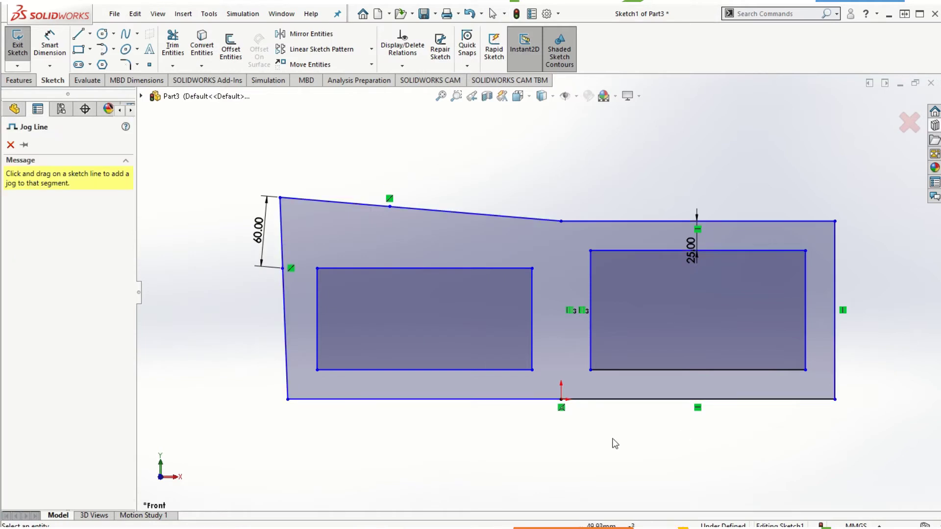
mouse_move(354, 401)
mouse_down()
mouse_move(398, 440)
mouse_move(416, 439)
mouse_move(455, 488)
mouse_move(445, 466)
mouse_move(426, 468)
mouse_move(443, 452)
mouse_move(423, 438)
mouse_move(425, 450)
mouse_move(424, 439)
mouse_up()
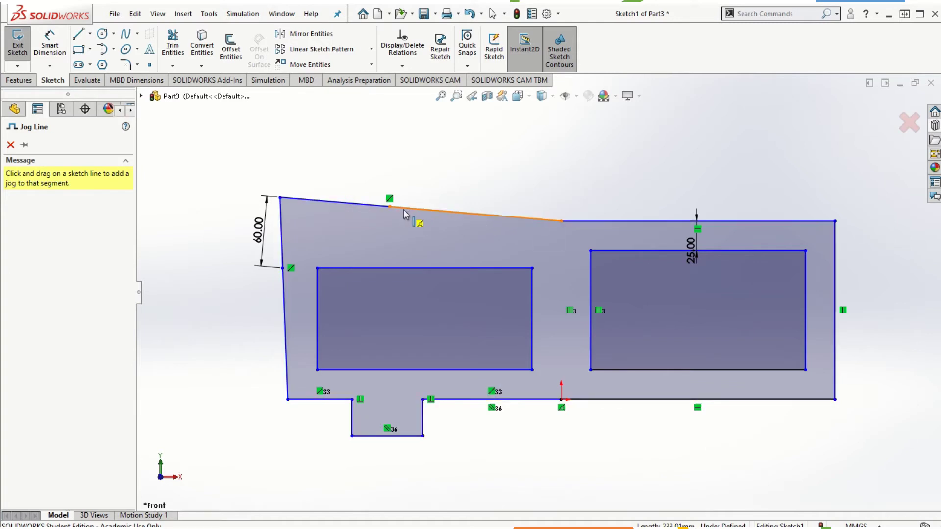
drag(426, 212, 500, 244)
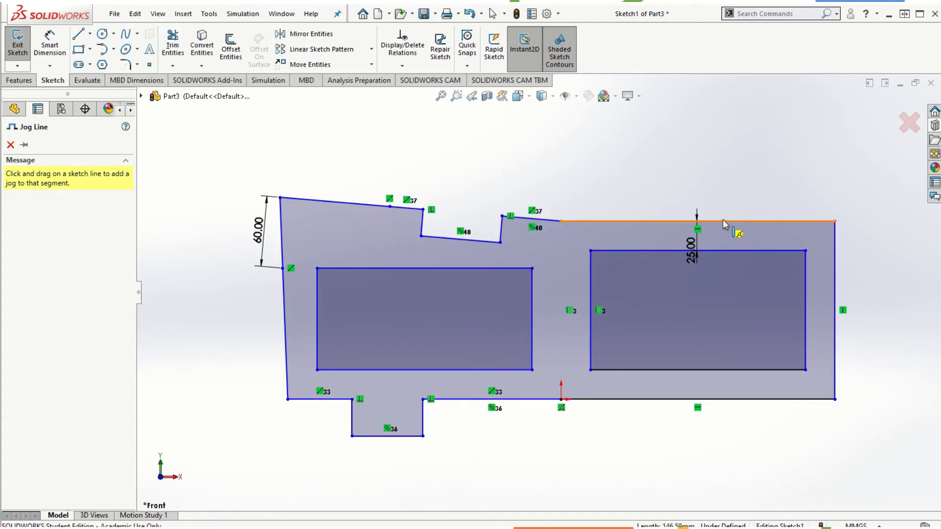
drag(722, 221, 790, 238)
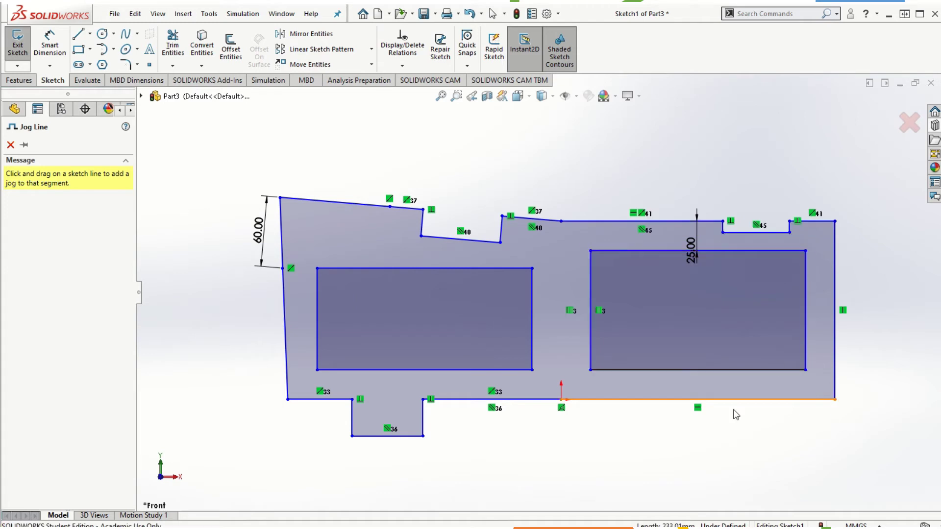
- Add Jog Line notches to the outer profile: inward on the lower-right line, outward on the lower left edge, inward on the sloped line's leftmost segment
drag(666, 400, 779, 383)
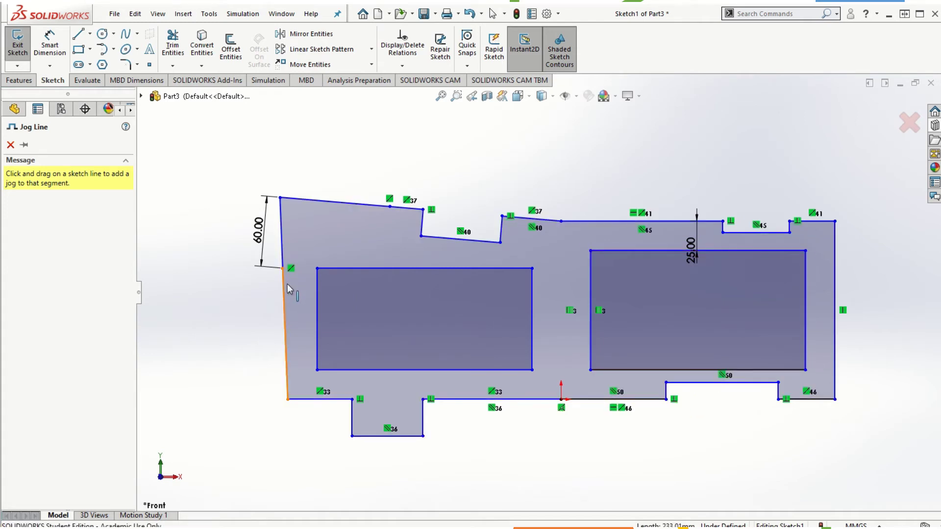
drag(283, 291, 240, 359)
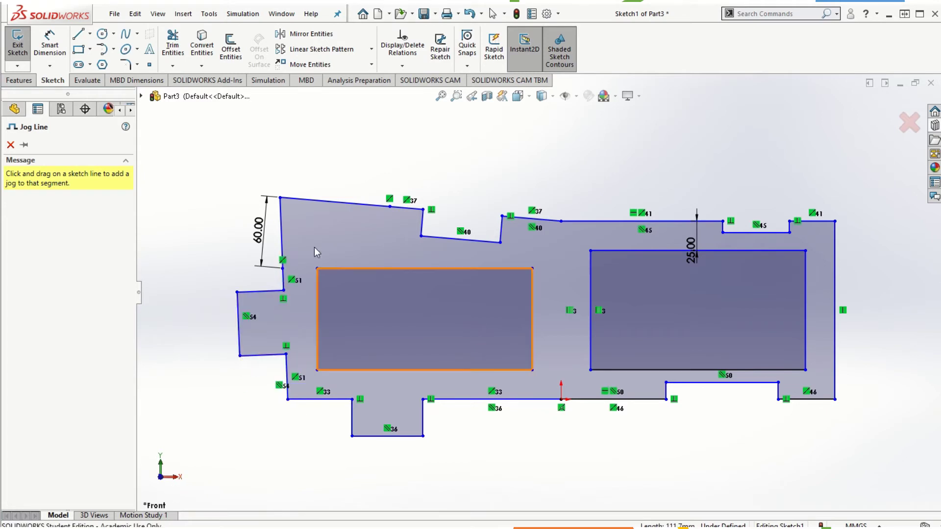
drag(306, 201, 373, 244)
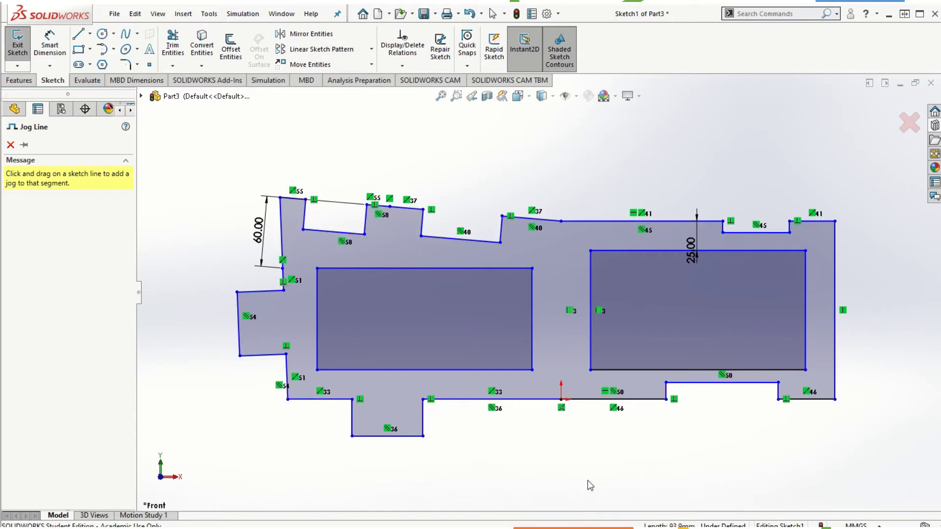
key(Escape)
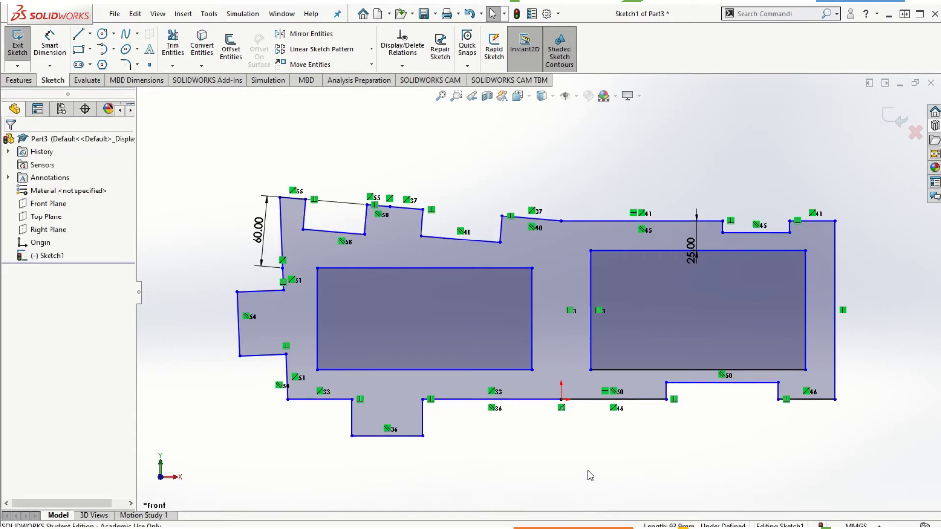
click(210, 15)
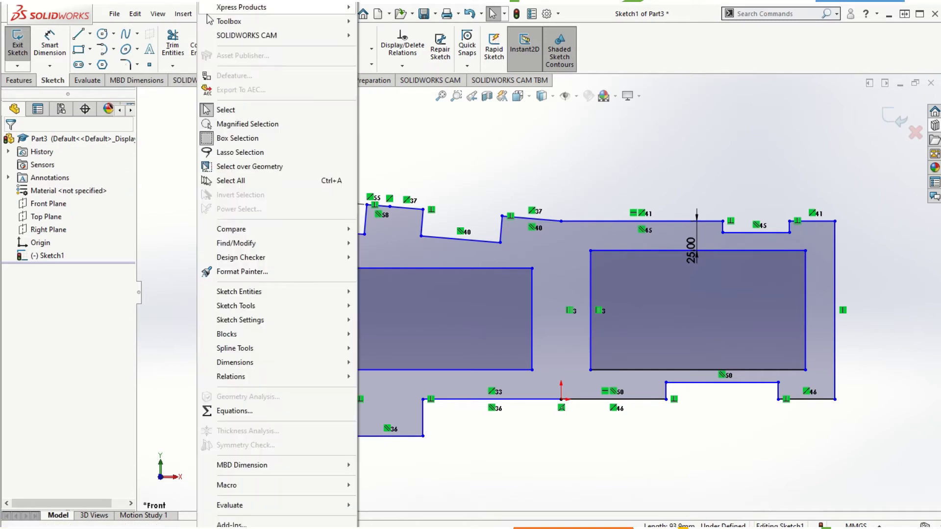
mouse_move(305, 304)
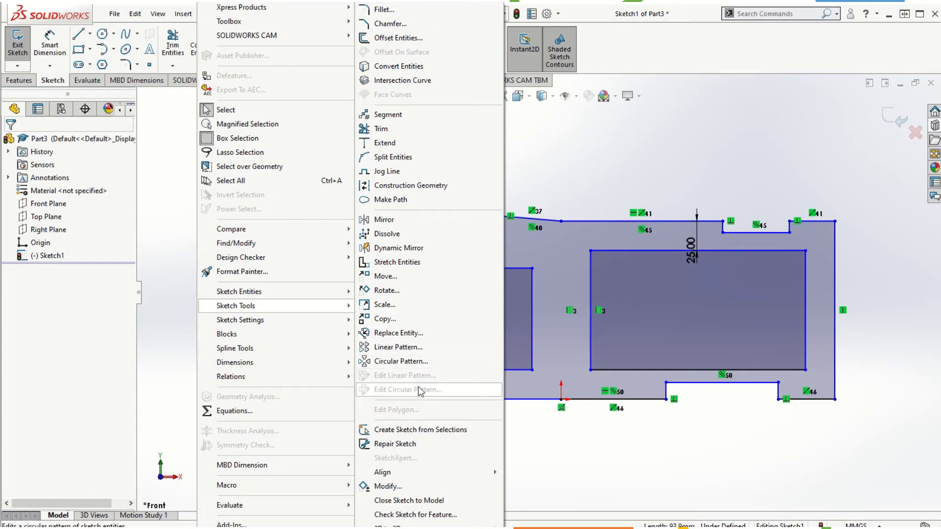
key(Escape)
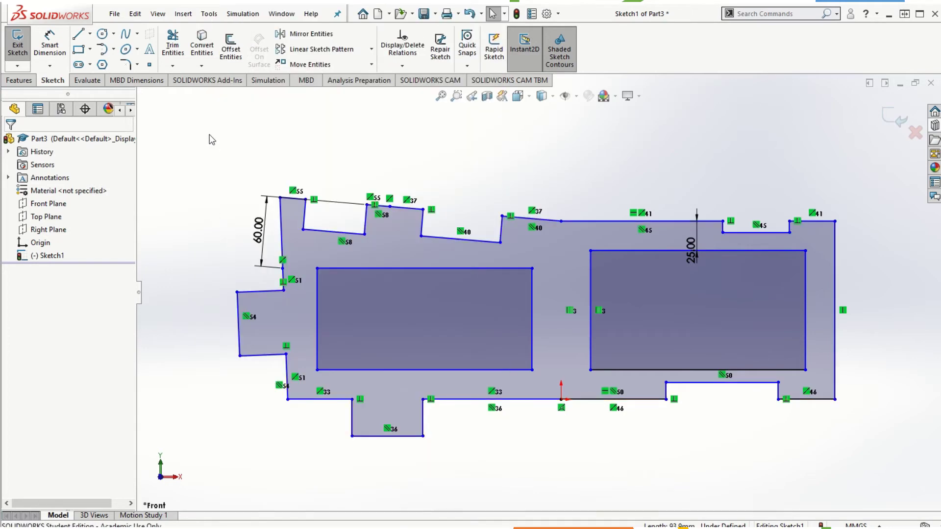
- Delete all the practice geometry and draw a corner rectangle about 269 by 141 mm up and right from the origin
mouse_move(212, 139)
mouse_down()
mouse_move(781, 432)
mouse_move(872, 447)
mouse_move(846, 450)
mouse_up()
key(Delete)
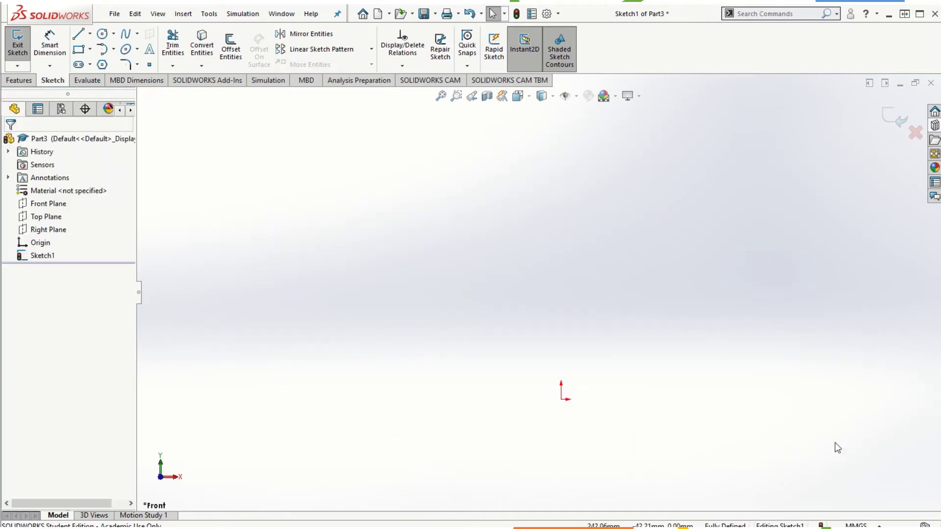
click(83, 51)
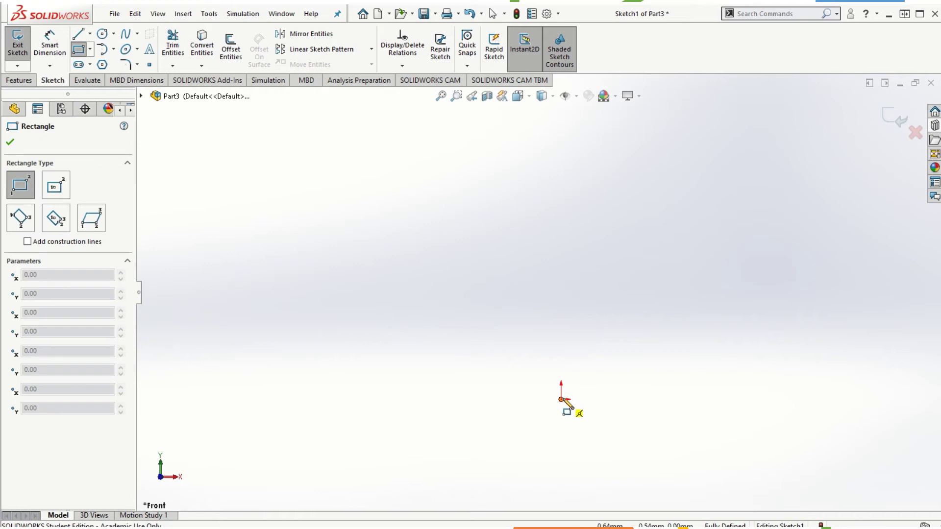
mouse_move(562, 399)
mouse_down()
mouse_move(829, 216)
mouse_move(877, 233)
mouse_up()
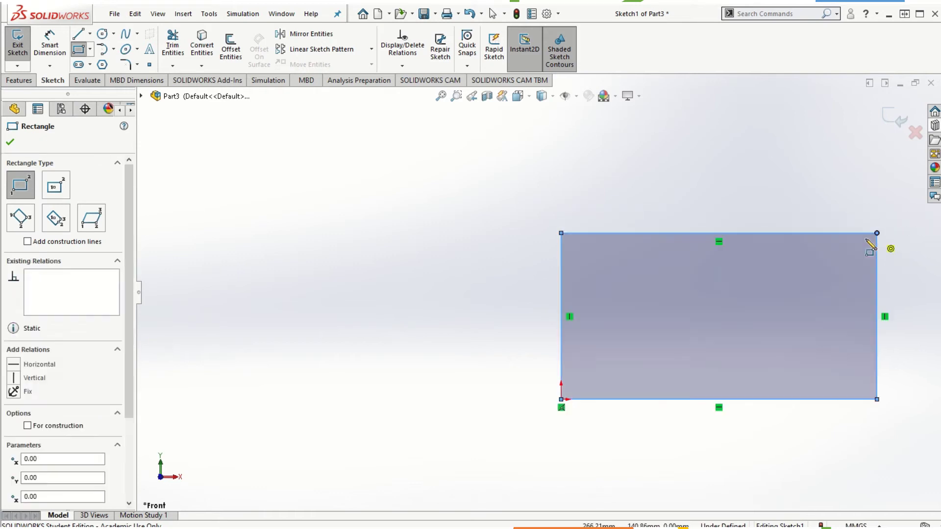
key(f)
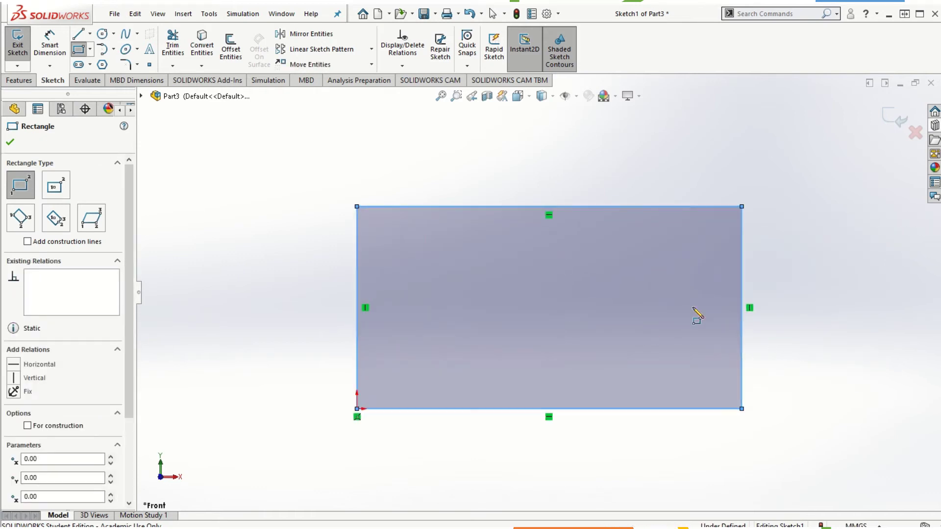
- Dimension the rectangle to 300 mm wide and 150 mm high
click(50, 45)
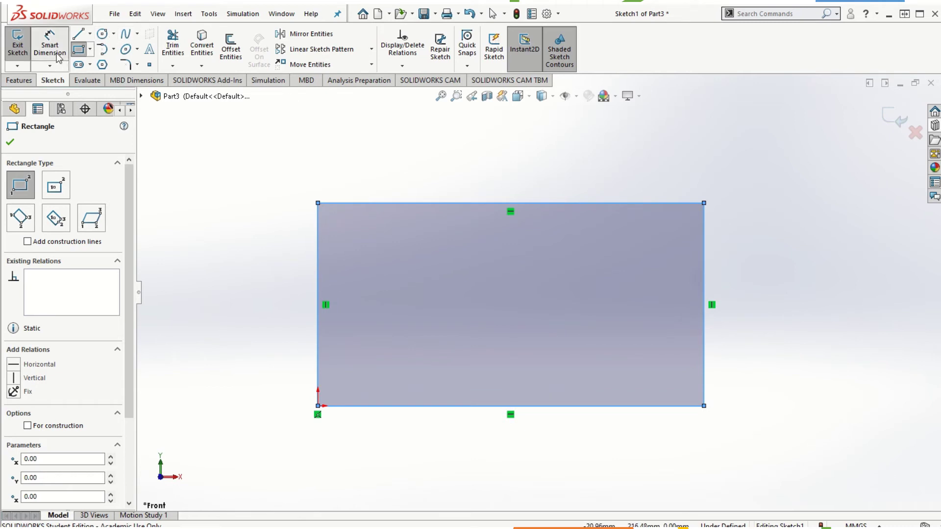
click(407, 205)
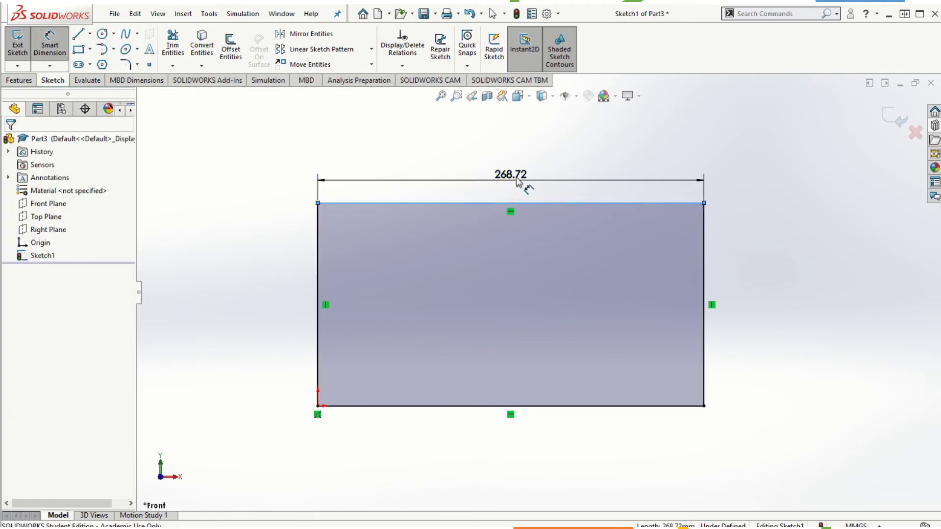
click(522, 185)
text(300)
key(Return)
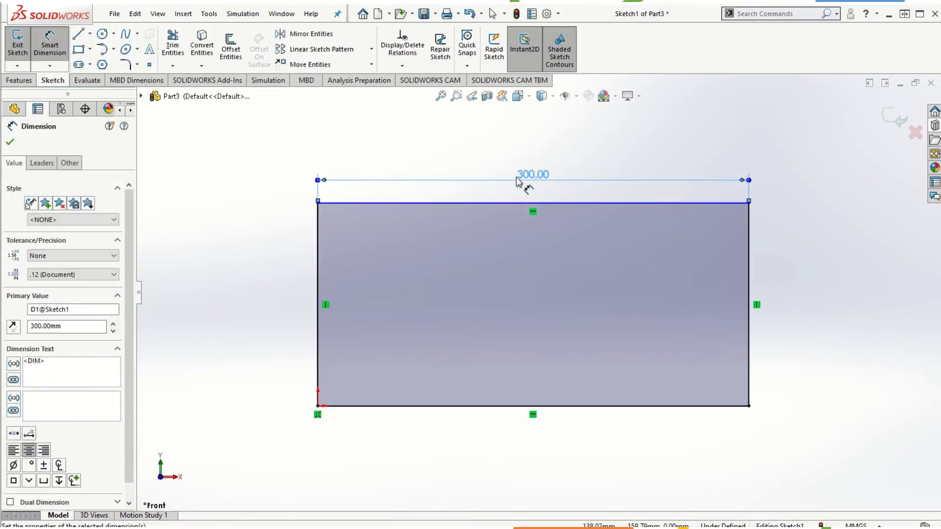
click(749, 350)
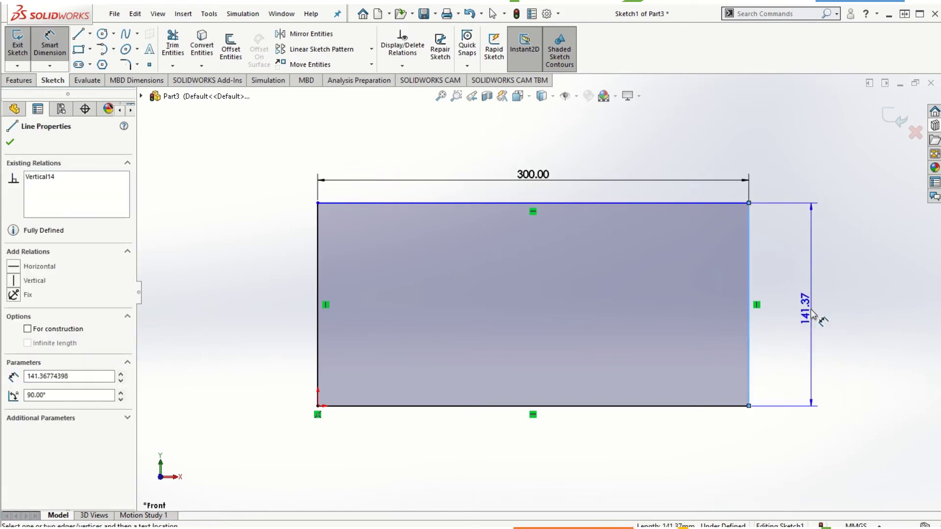
click(811, 311)
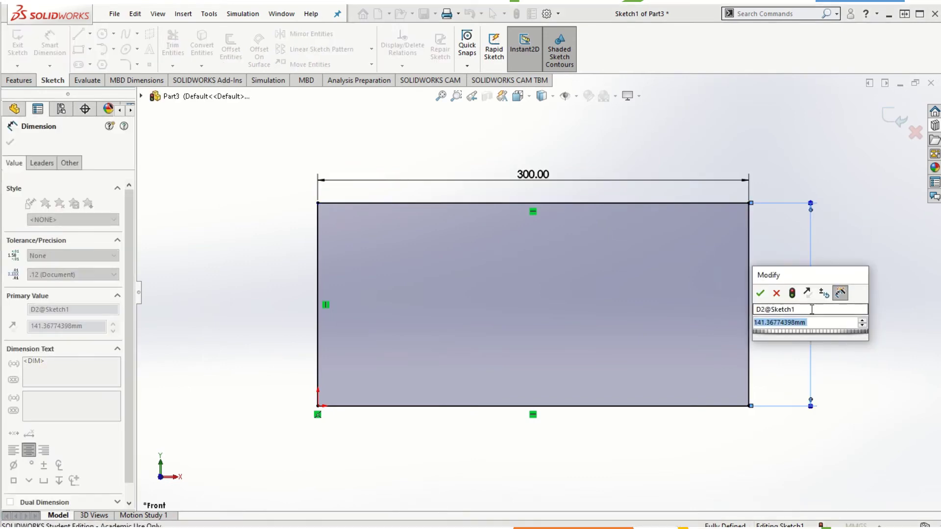
text(150)
key(Return)
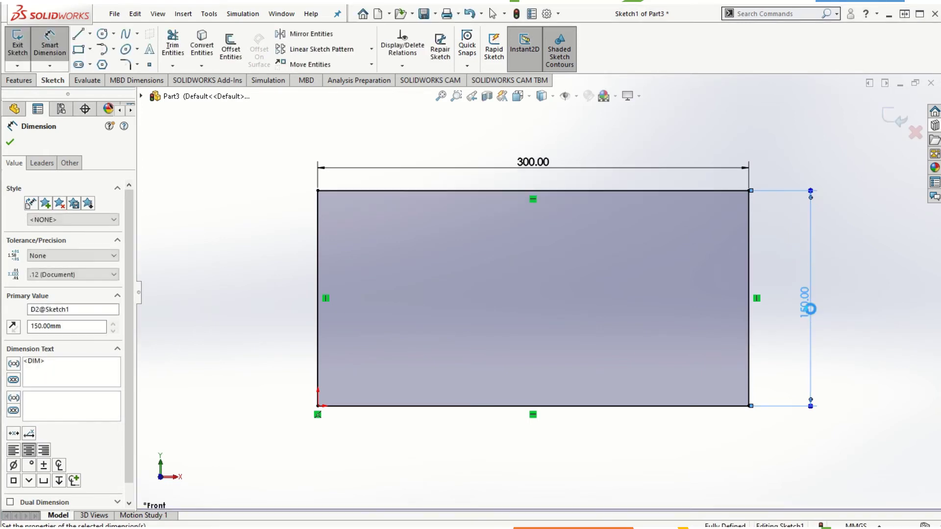
click(11, 143)
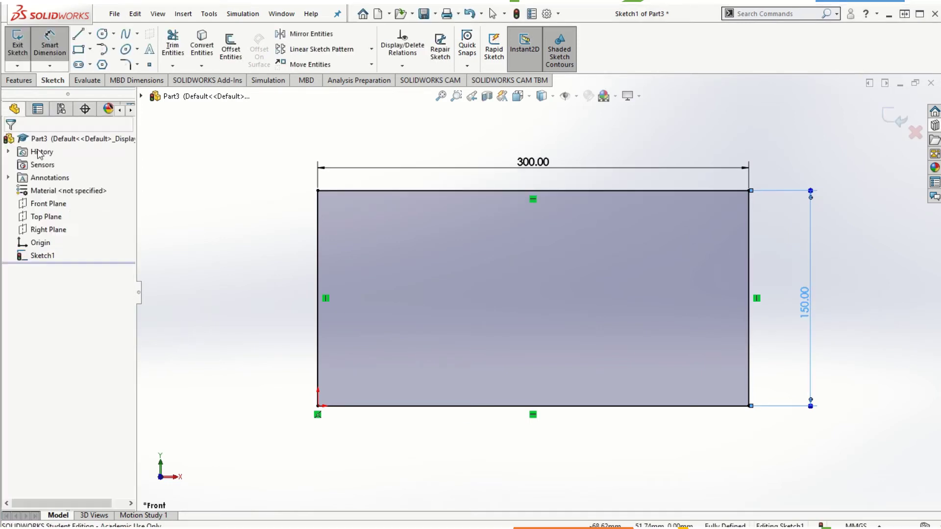
- Draw a circle about 37 mm in diameter inside the rectangle near its upper-left corner
click(103, 34)
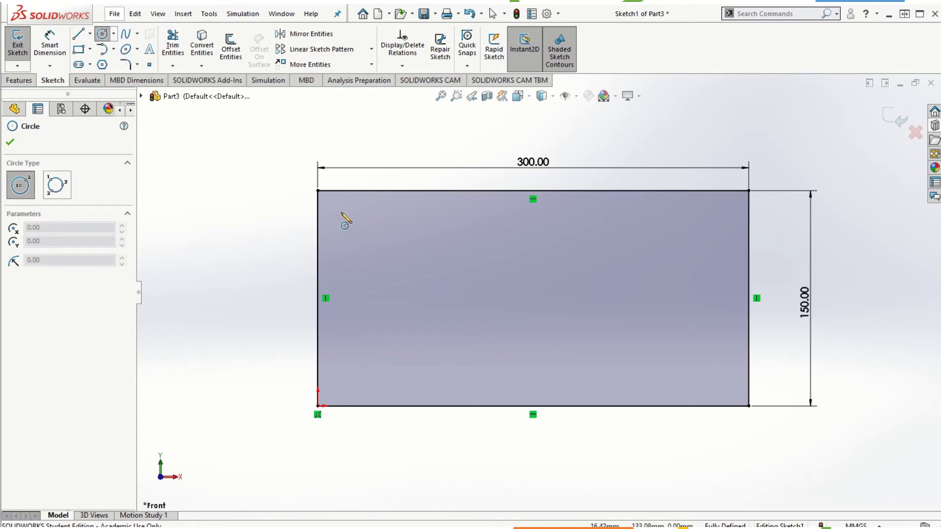
click(364, 233)
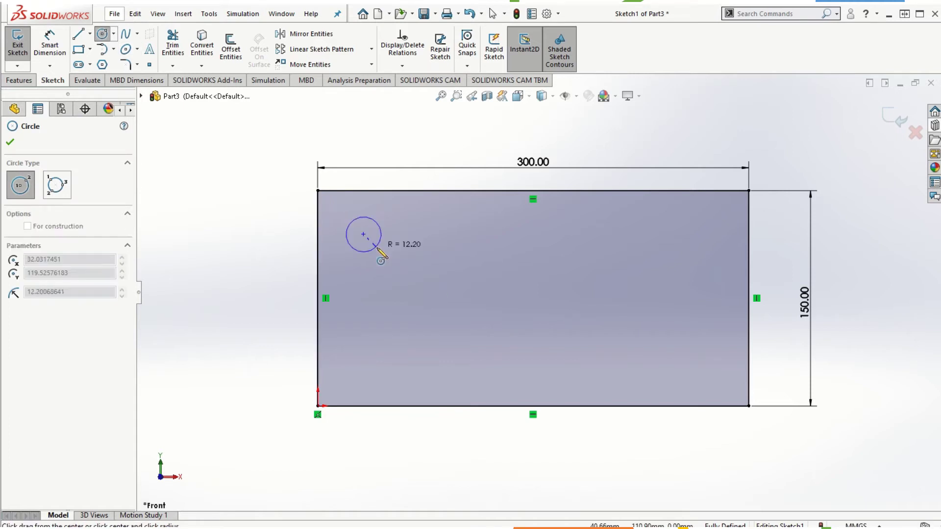
click(385, 260)
- Dimension the circle's center 30 mm vertically and 30 mm horizontally from the rectangle's upper-left corner
right_drag(227, 325, 245, 278)
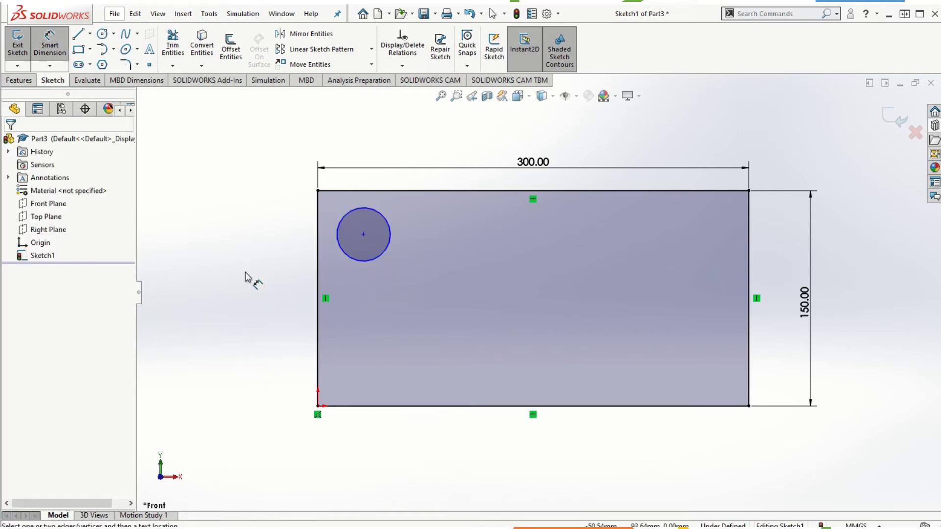
click(366, 237)
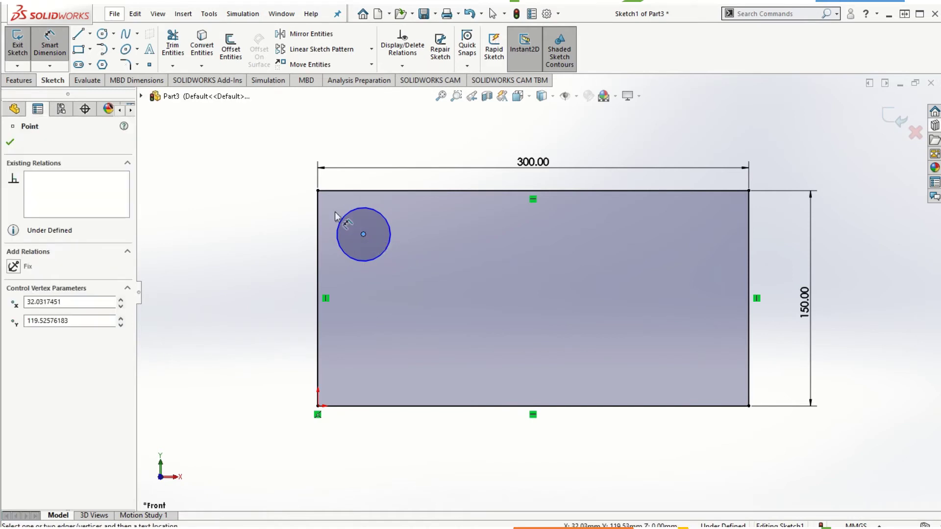
click(318, 191)
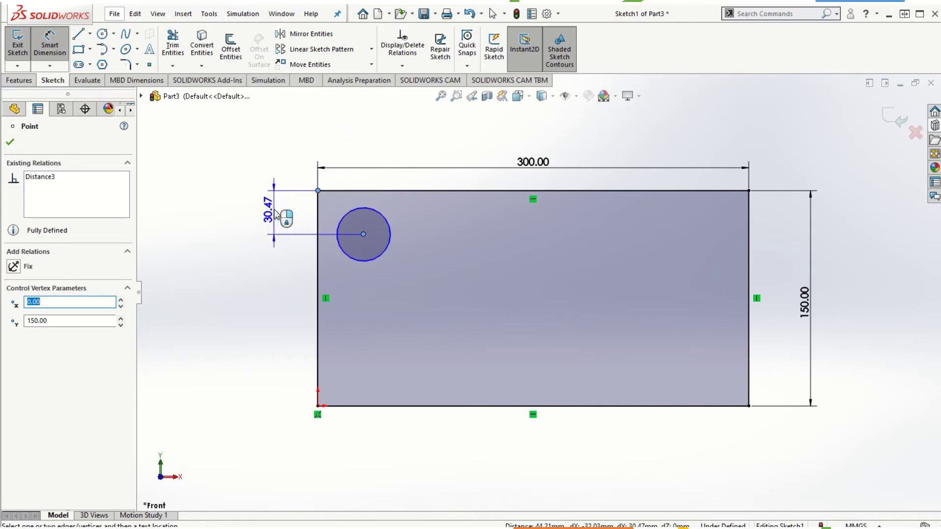
click(273, 220)
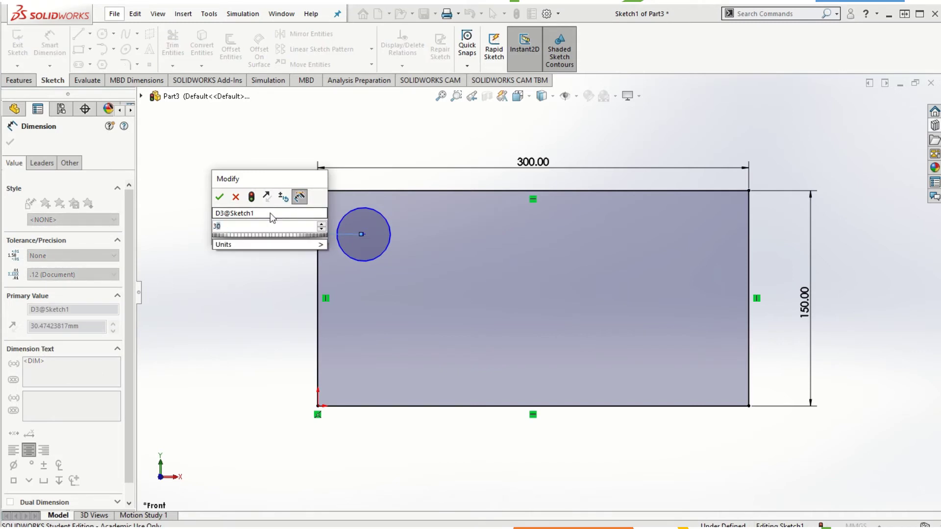
key(Return)
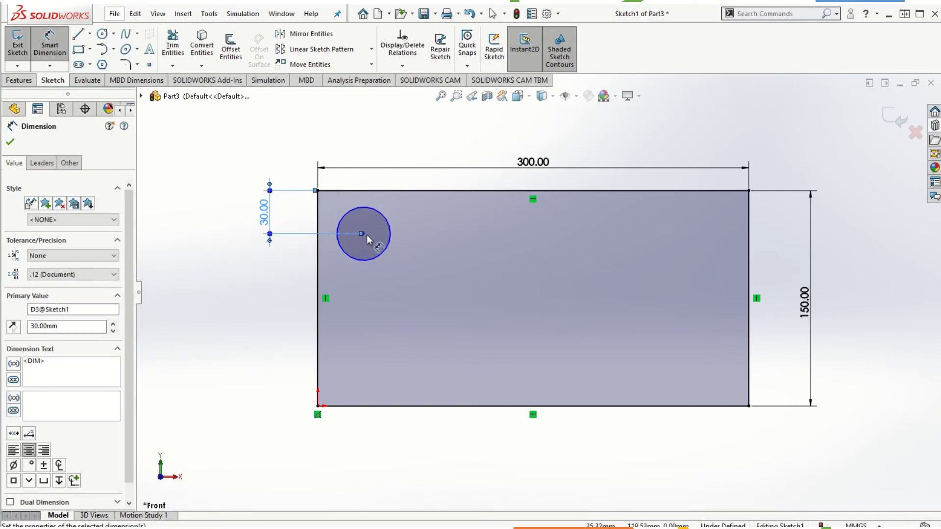
click(364, 233)
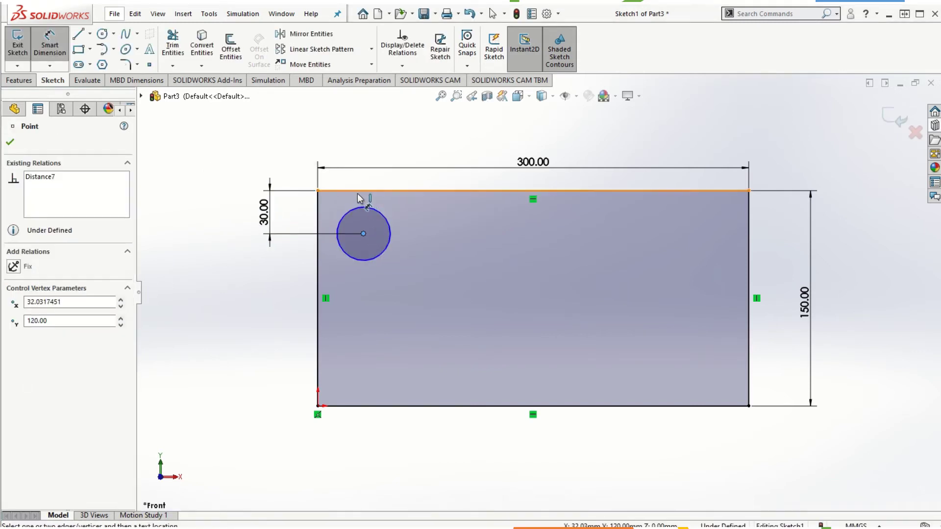
click(318, 191)
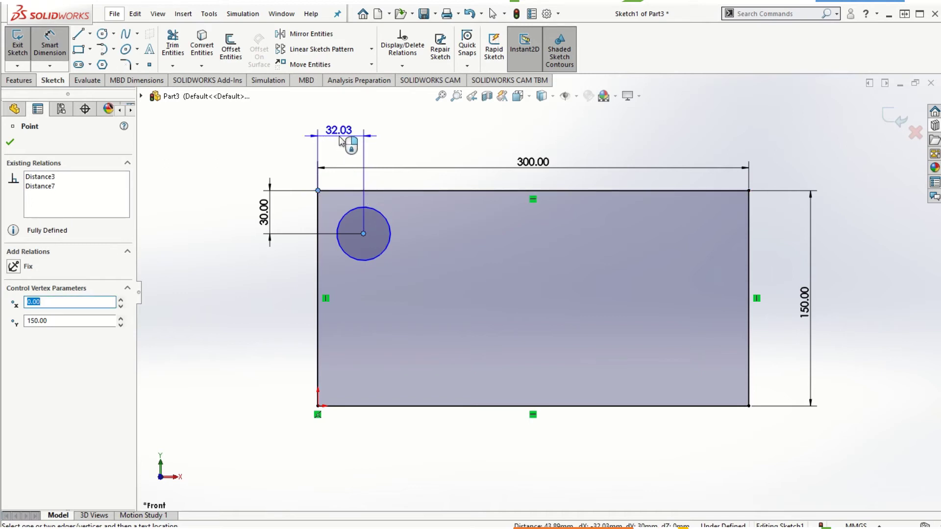
click(350, 142)
text(30.00mm)
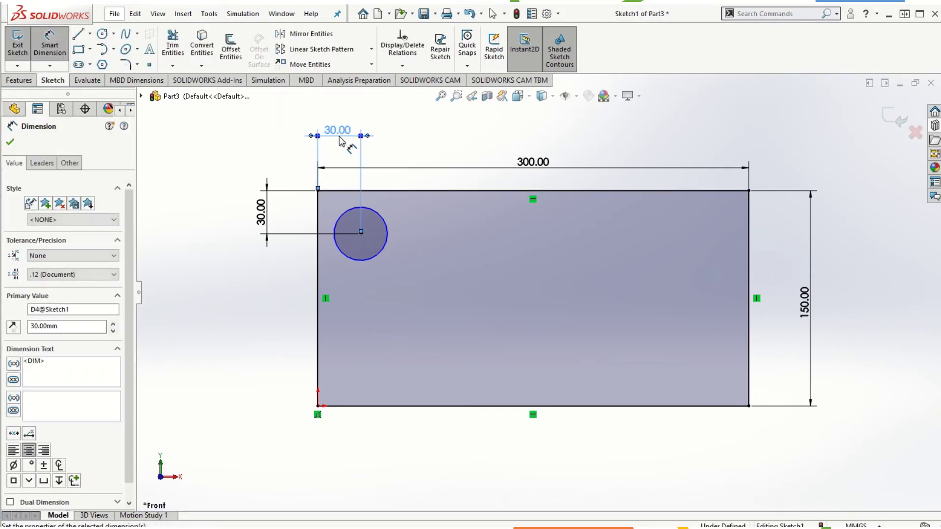
- Set the circle's diameter to 30 mm with Smart Dimension
click(369, 258)
click(229, 324)
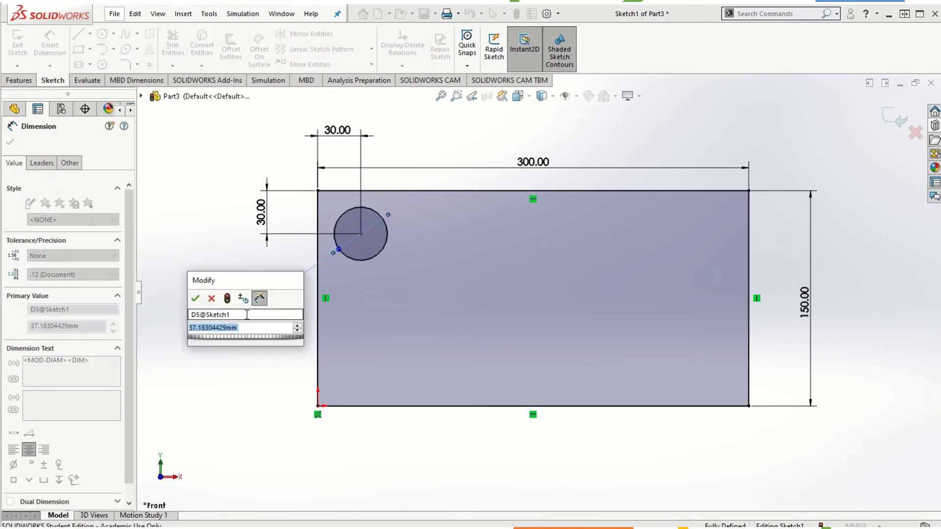
text(30)
key(Return)
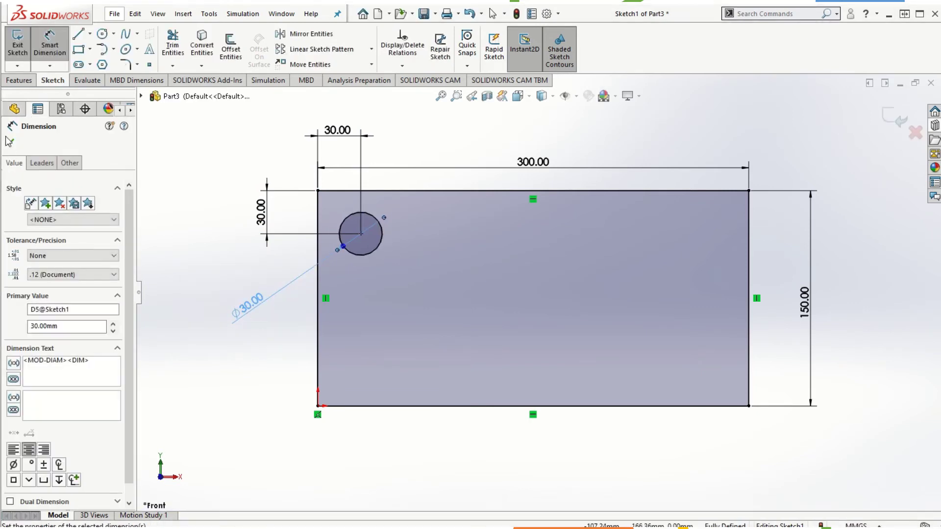
click(9, 142)
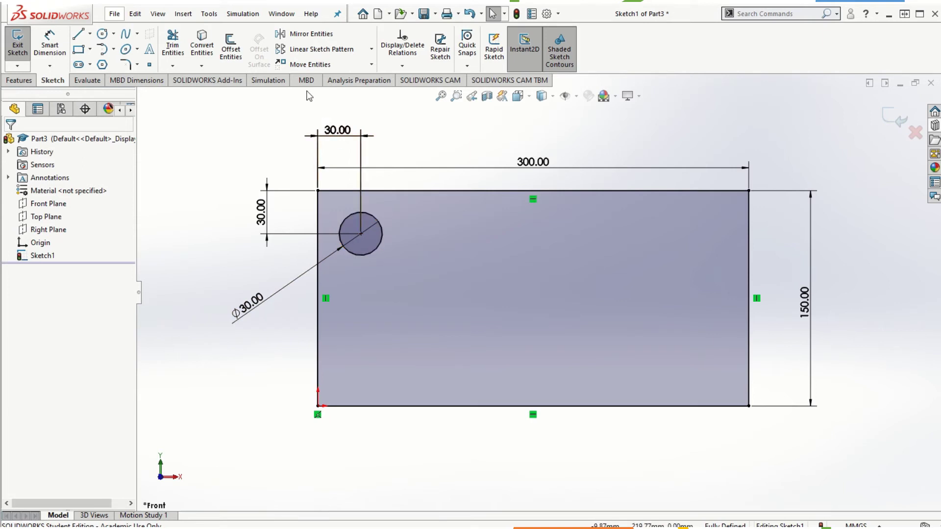
- Set up a linear sketch pattern of the circle with 4 instances along the X-axis and 4 along the Y-axis
click(373, 51)
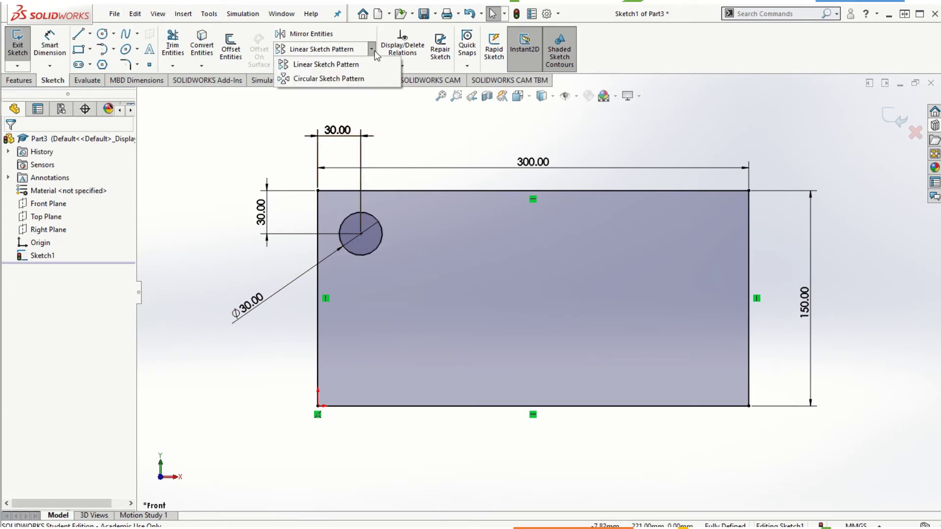
click(331, 64)
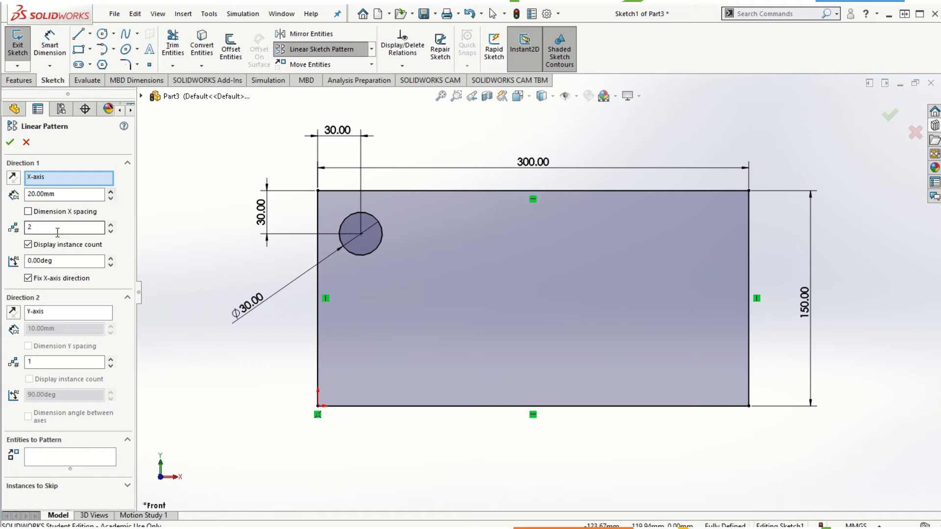
click(111, 225)
click(56, 316)
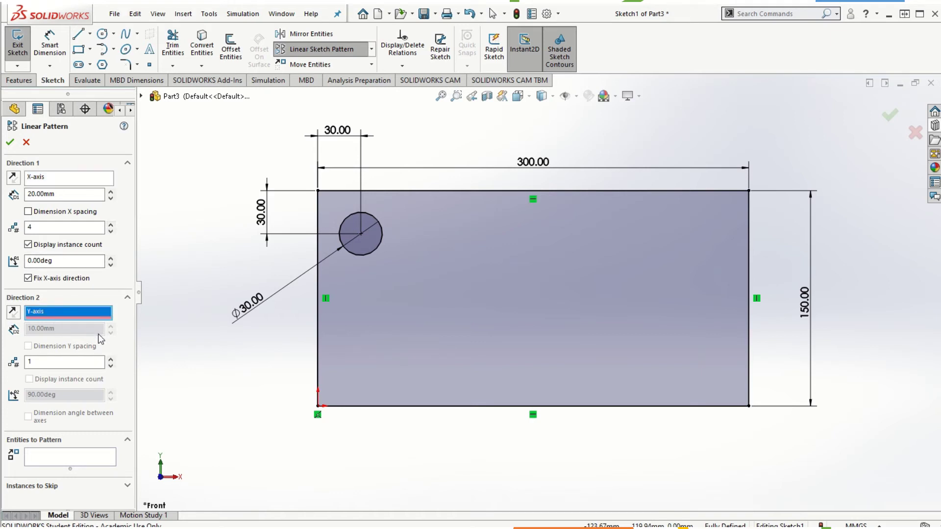
click(107, 365)
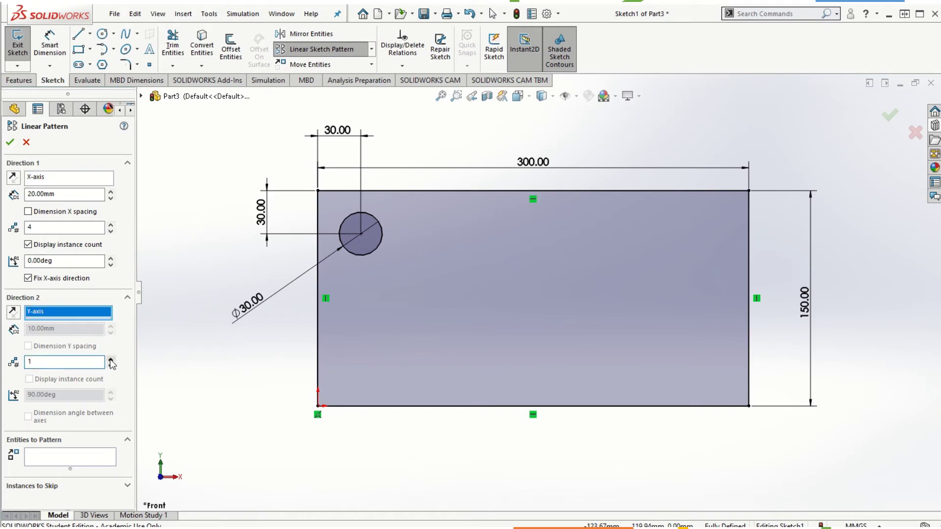
double_click(111, 361)
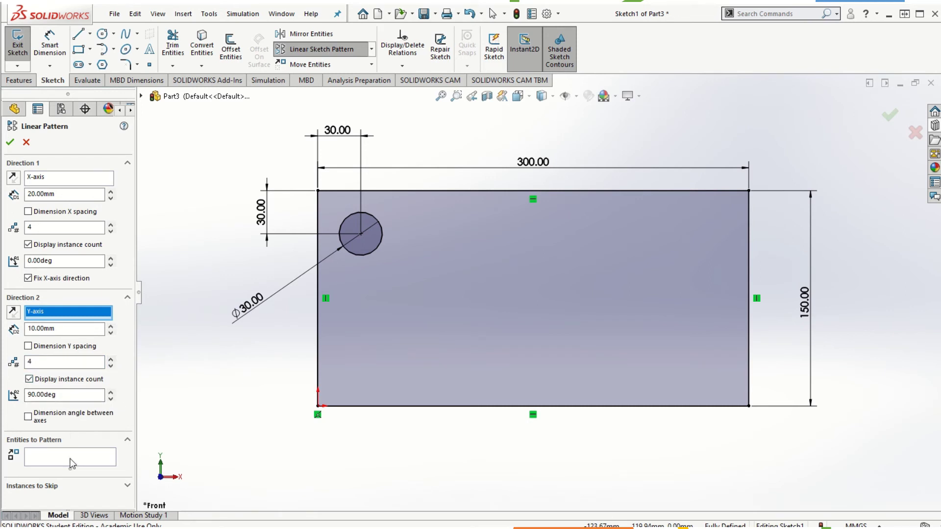
click(63, 464)
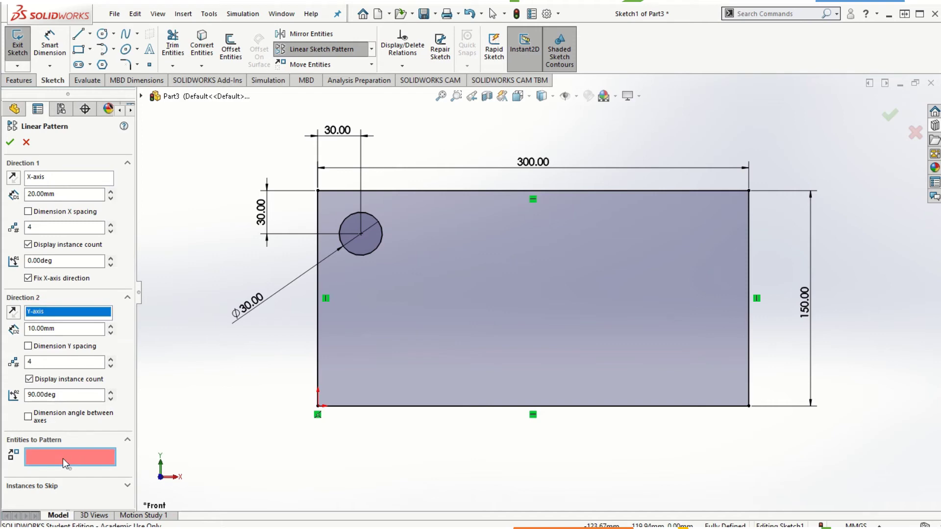
click(375, 222)
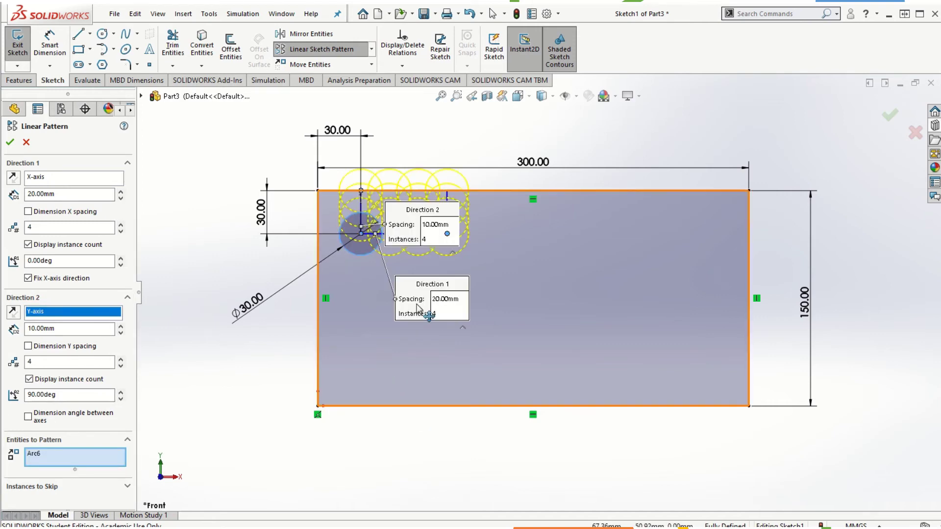
- Set the pattern's X-axis spacing to 70 mm
key(f)
scroll(496, 193, down, 3)
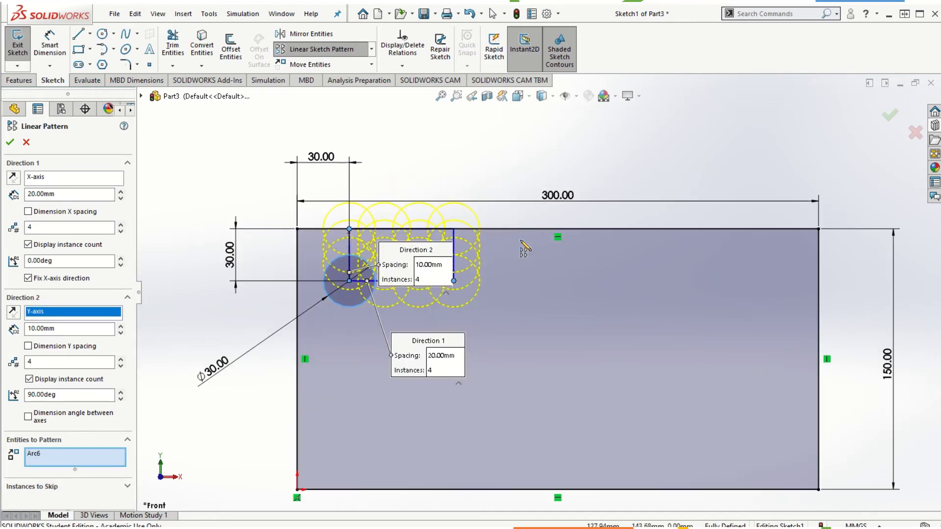
scroll(572, 272, up, 1)
click(119, 192)
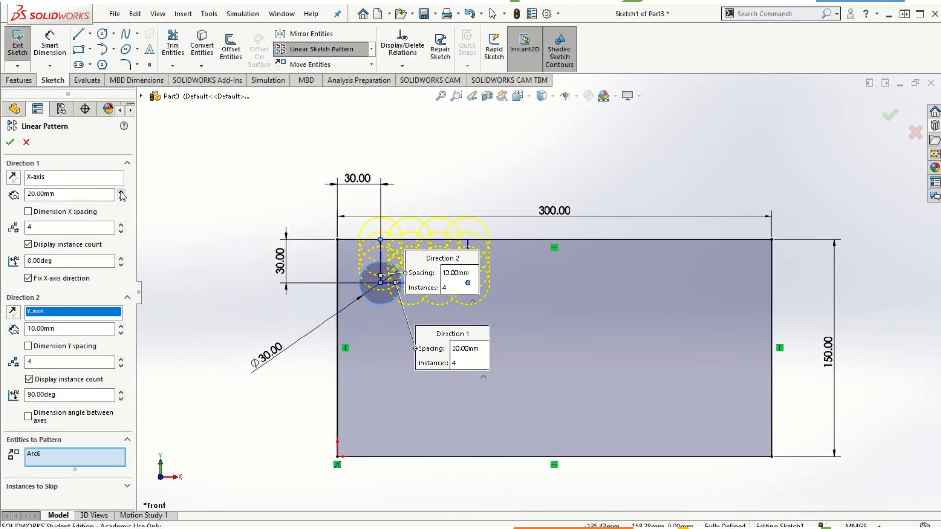
click(121, 192)
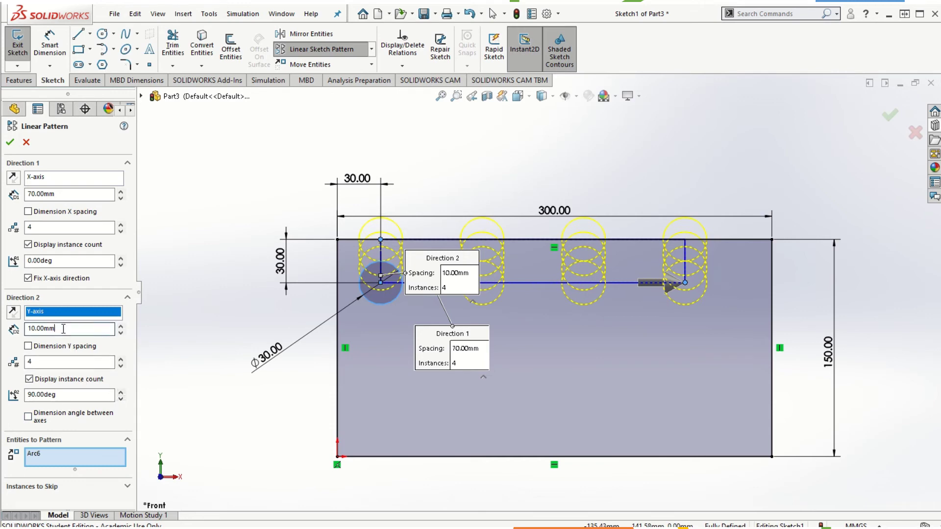
- Set the pattern's Y-axis spacing to 40 mm
click(121, 327)
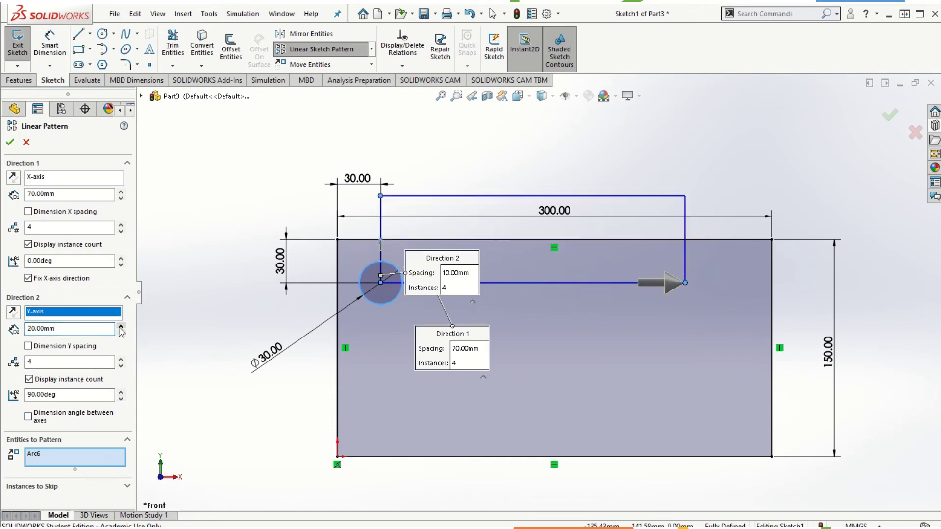
click(121, 326)
click(121, 326)
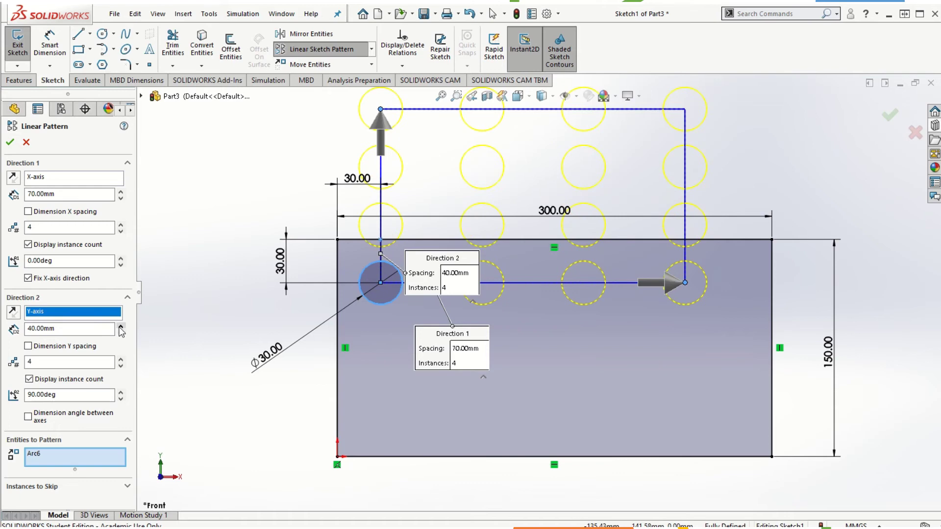
scroll(383, 358, up, 2)
scroll(630, 202, up, 2)
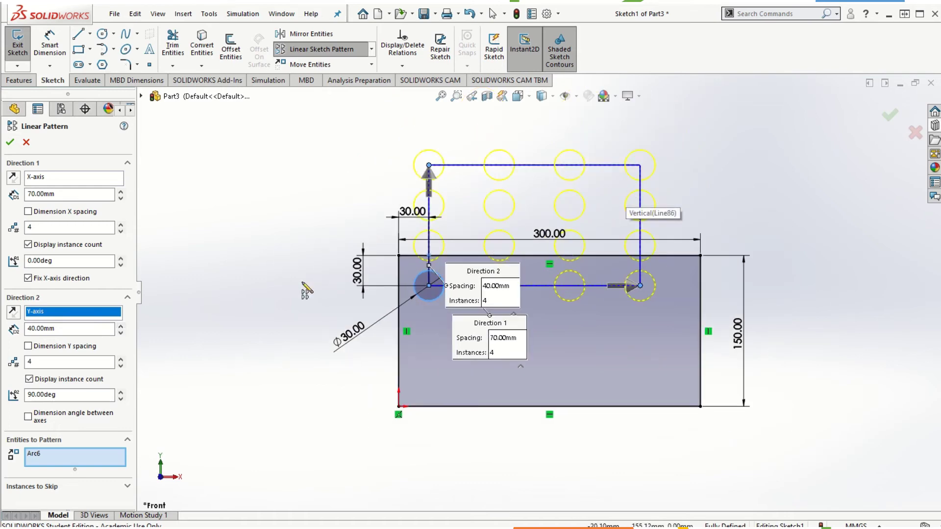
- Reverse the Y-axis direction so the pattern runs down into the rectangle, and reduce its Y-axis instances to 3
click(13, 313)
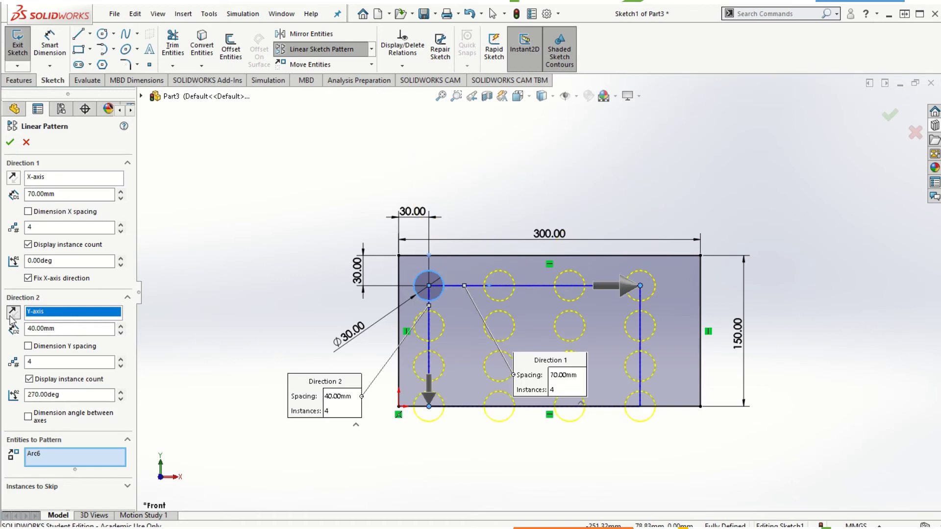
double_click(29, 361)
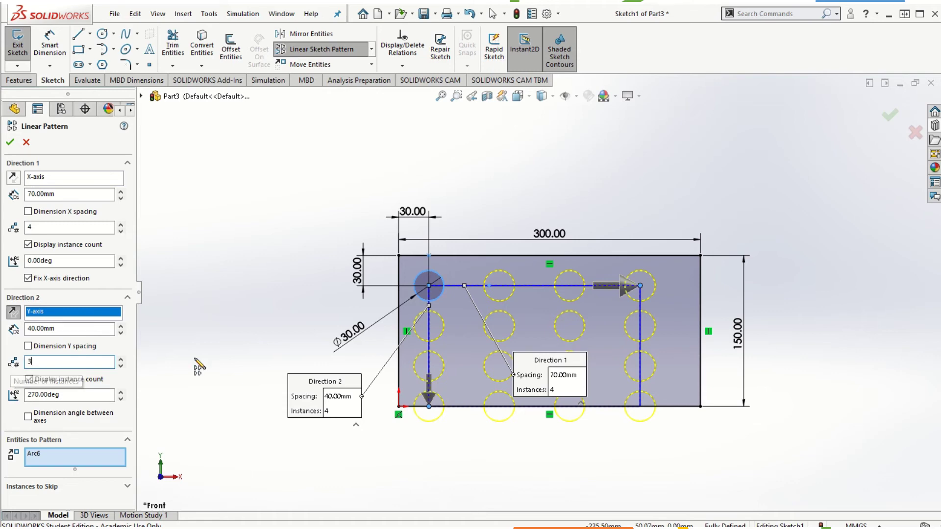
scroll(624, 330, down, 3)
scroll(515, 330, down, 2)
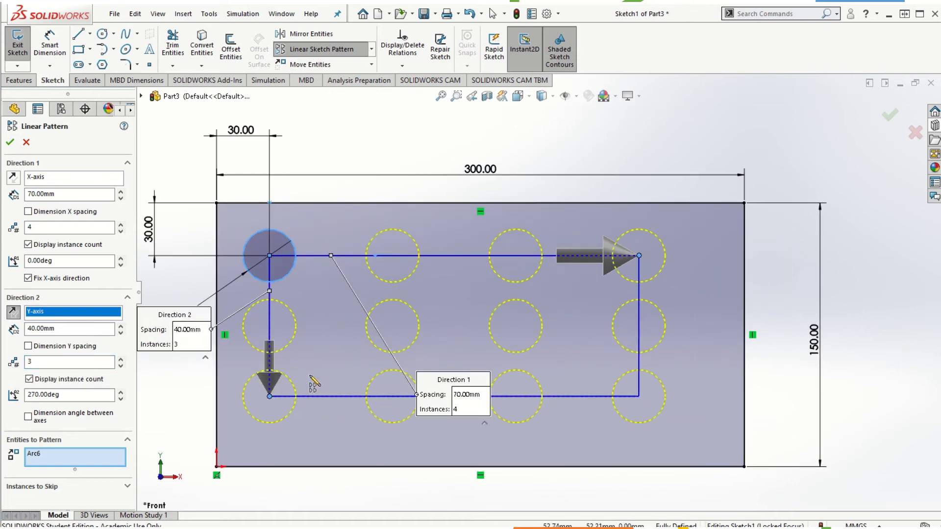
- Move both direction callouts outside the rectangle and accept the linear pattern of circles
scroll(343, 383, up, 3)
mouse_move(488, 368)
mouse_down()
mouse_move(716, 313)
mouse_move(690, 143)
mouse_move(417, 127)
mouse_move(424, 151)
mouse_up()
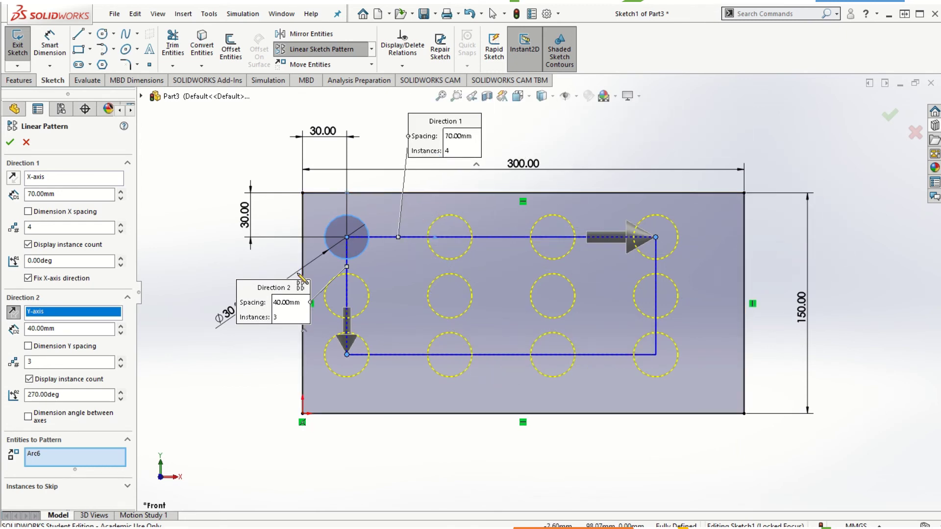
mouse_move(274, 314)
mouse_down()
mouse_move(242, 270)
mouse_move(234, 396)
mouse_up()
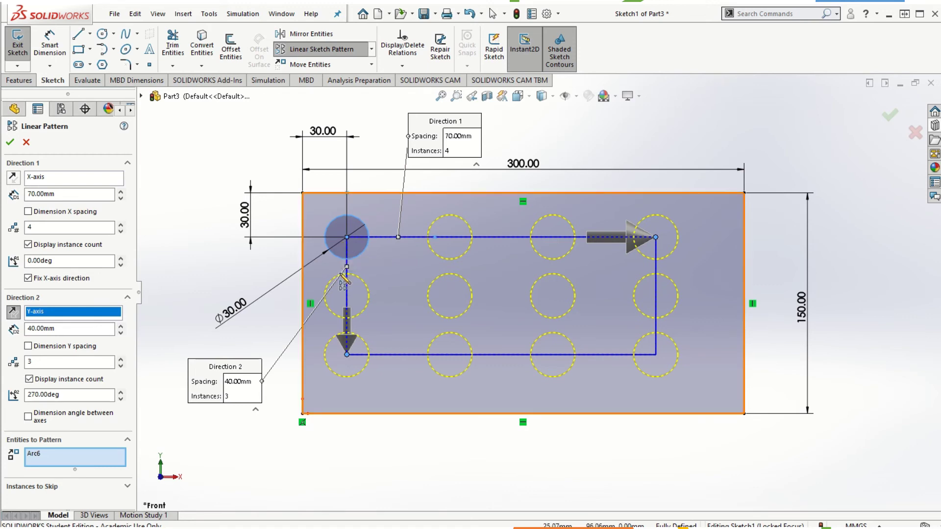
click(10, 143)
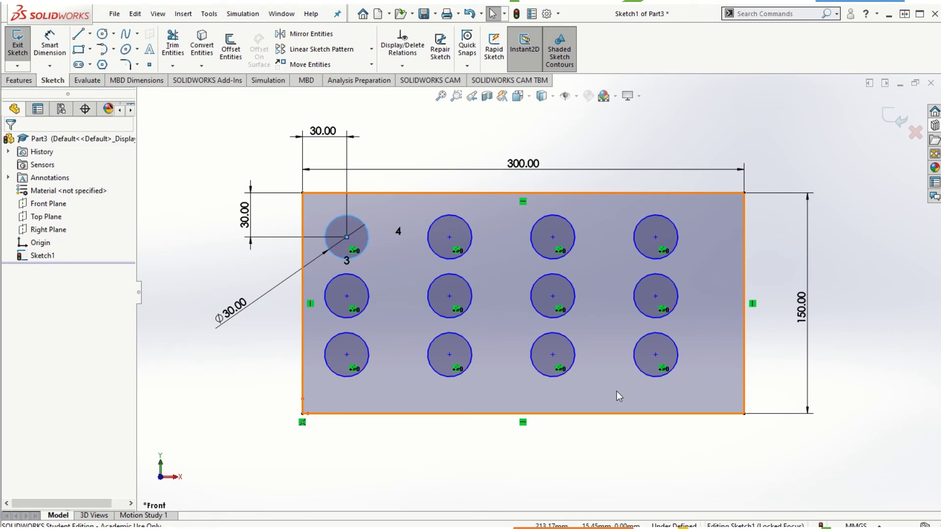
click(26, 81)
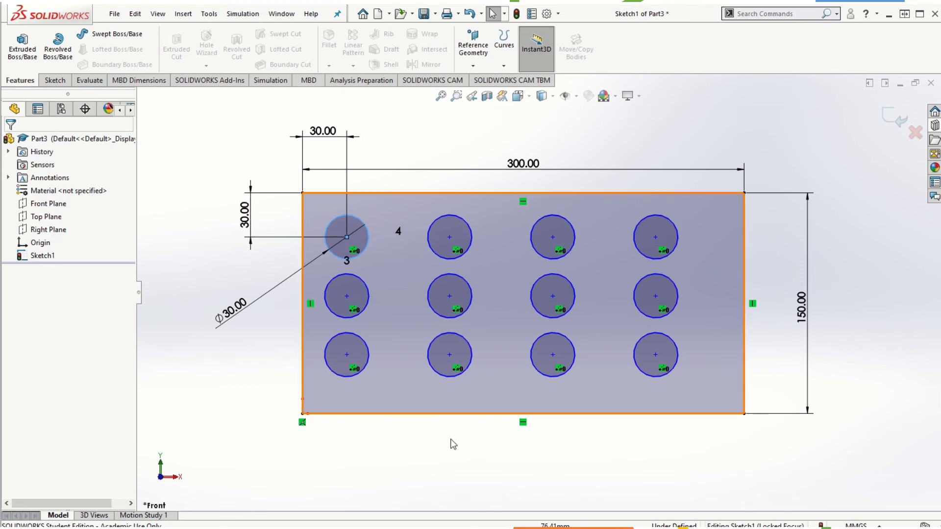
click(55, 81)
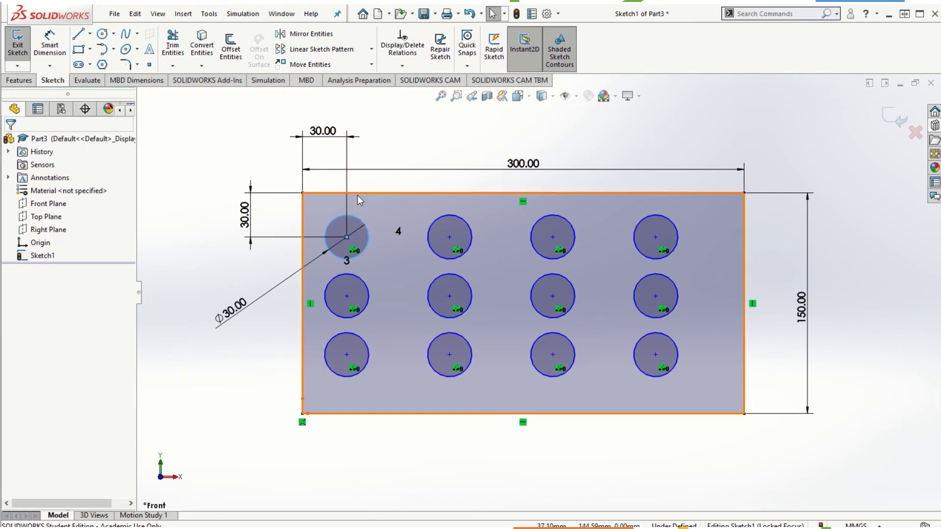
- Delete the whole rectangle and circle pattern with its dimensions from the sketch
scroll(605, 293, up, 1)
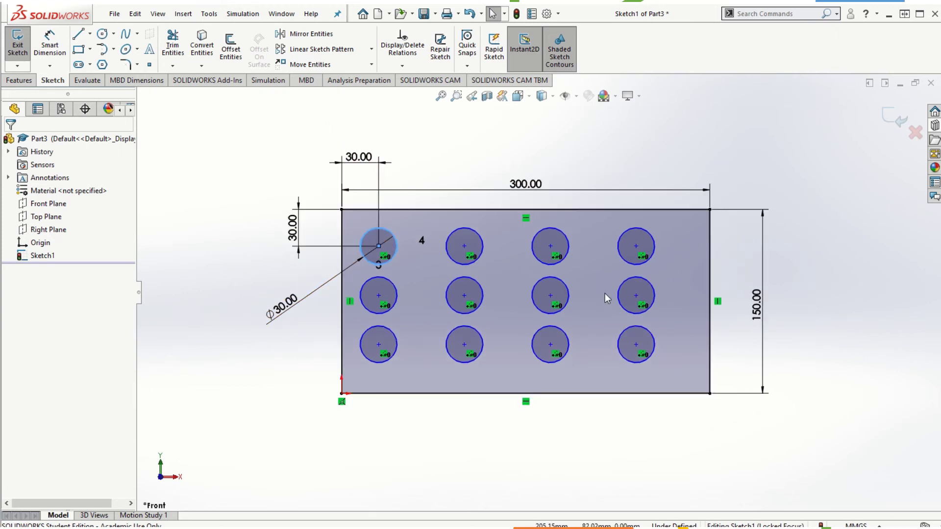
scroll(582, 237, up, 2)
mouse_move(264, 140)
mouse_down()
mouse_move(799, 447)
mouse_move(784, 436)
mouse_up()
key(Delete)
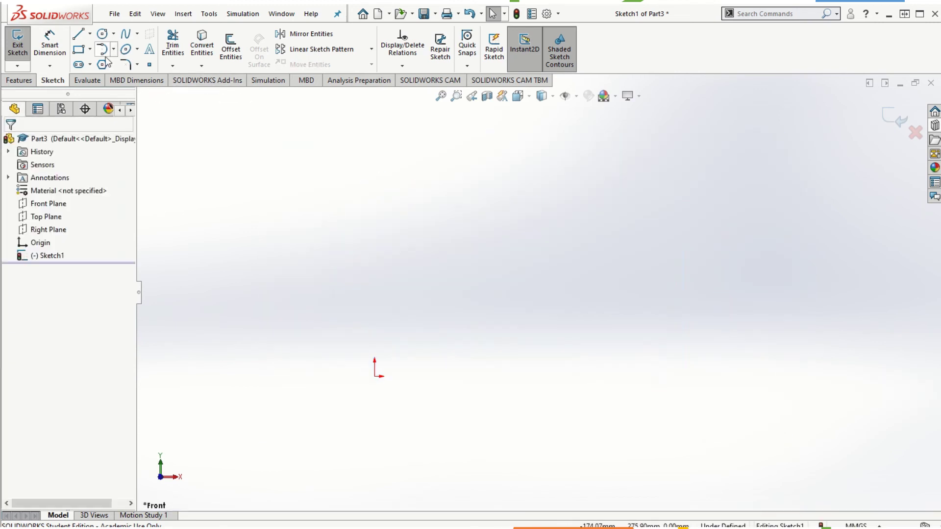
- Draw a circle with a radius of about 133 mm centered on the origin
click(102, 33)
click(375, 377)
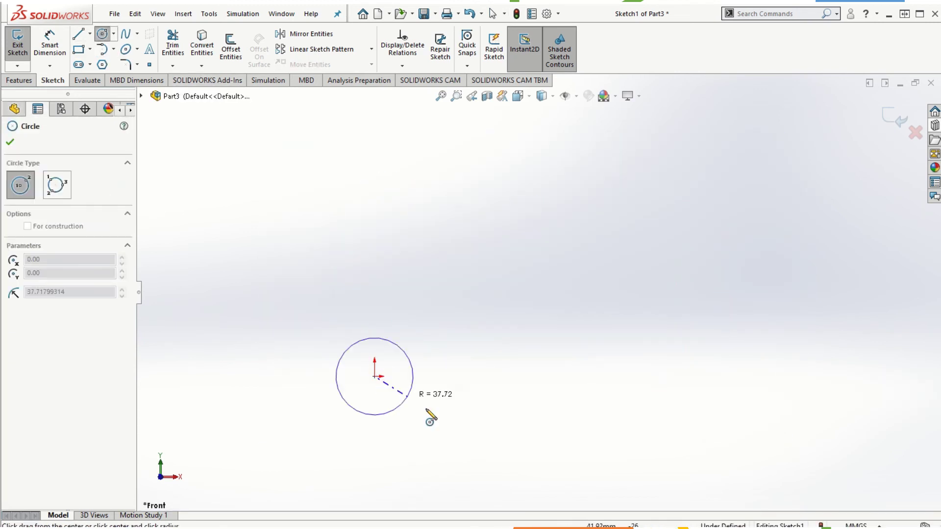
click(502, 441)
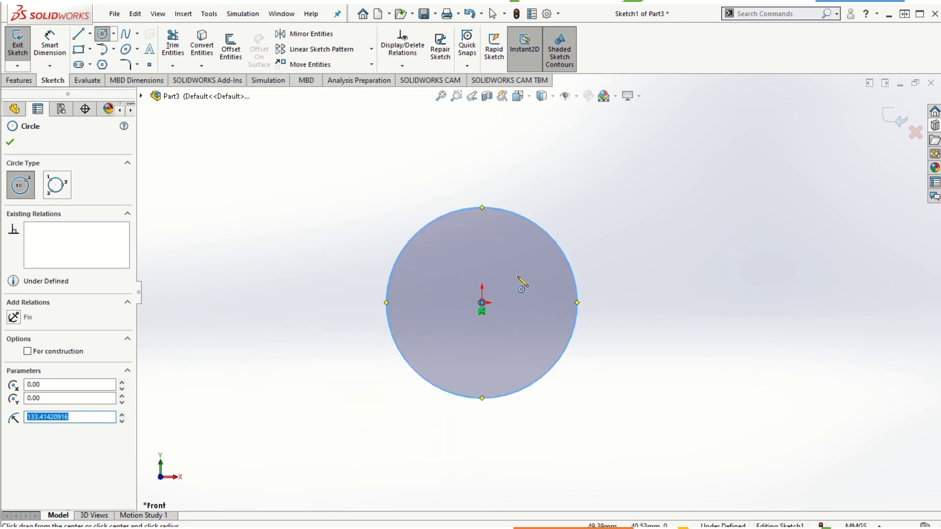
scroll(521, 279, down, 3)
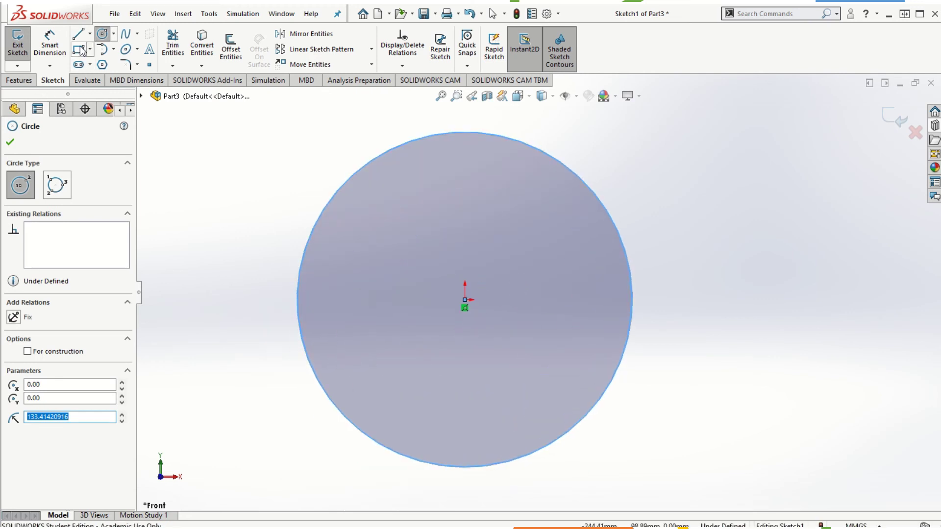
- Set the circle's diameter to 300 mm with Smart Dimension
click(49, 44)
click(478, 133)
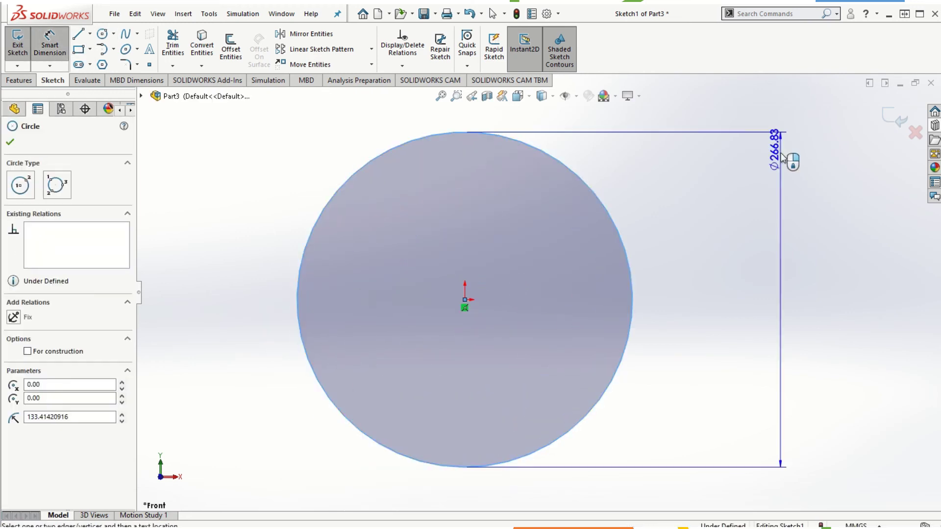
click(782, 157)
text(300)
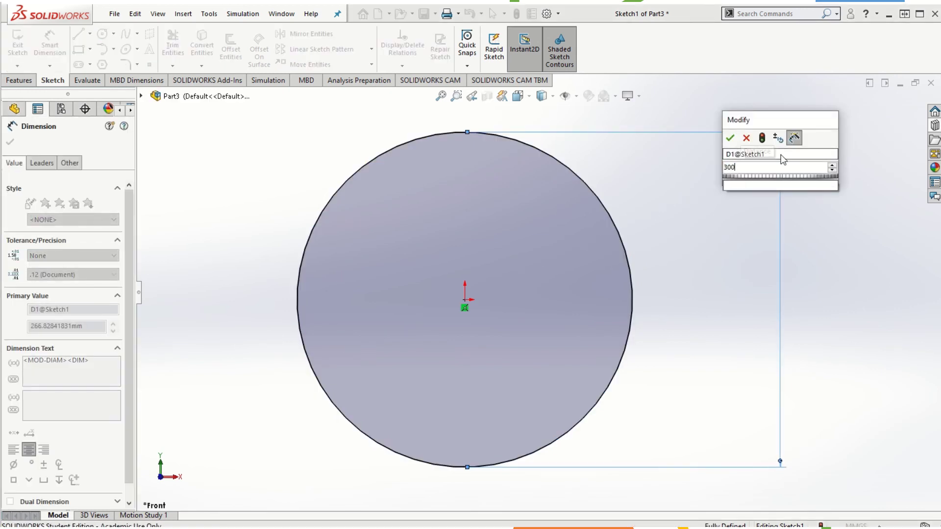
key(Return)
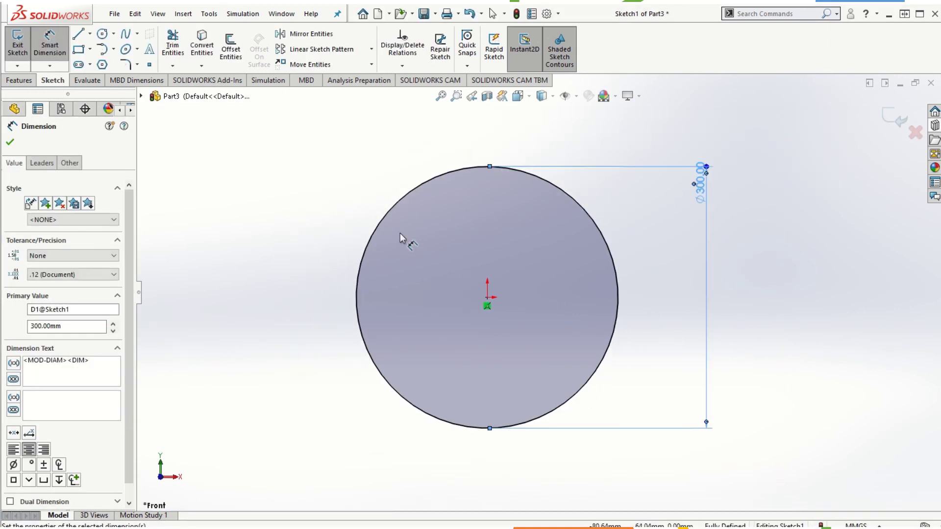
- Sketch a vertical straight slot about 55 mm between centers, directly above the origin near the circle's upper edge
click(78, 64)
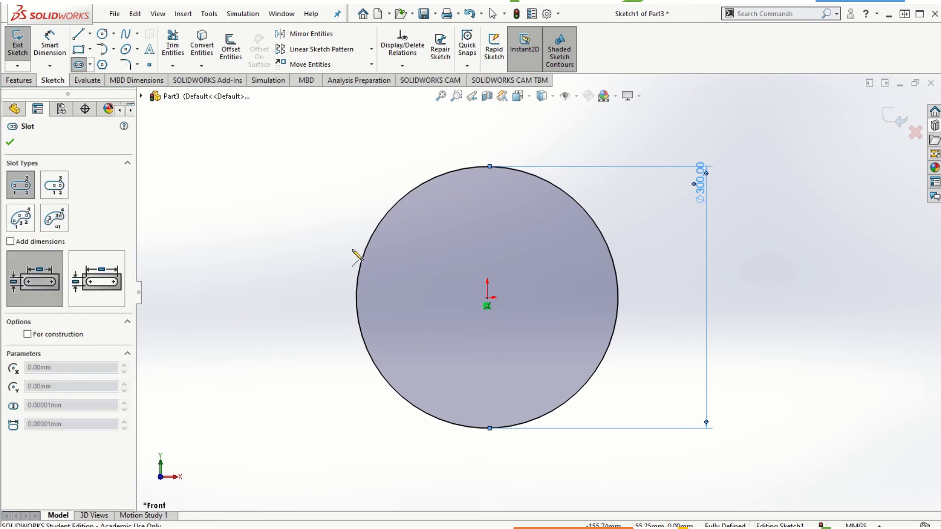
click(487, 188)
click(487, 236)
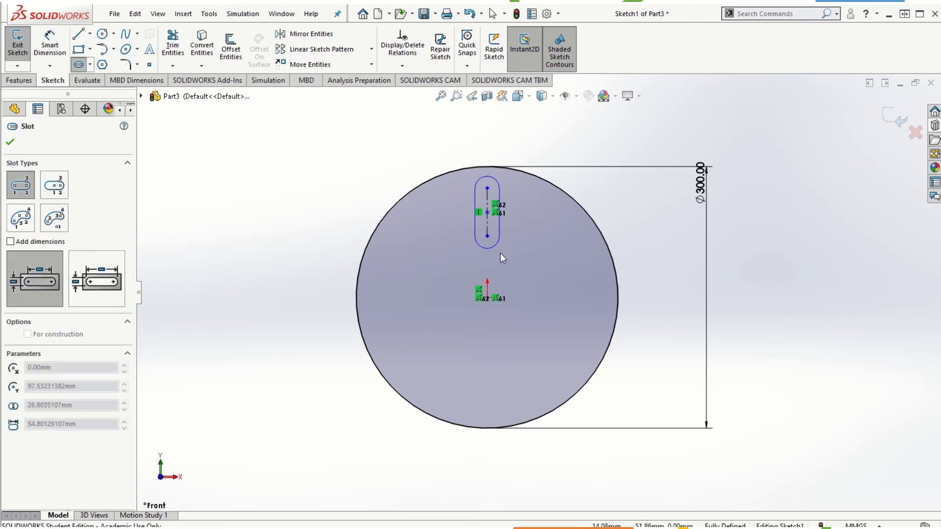
click(500, 255)
key(Escape)
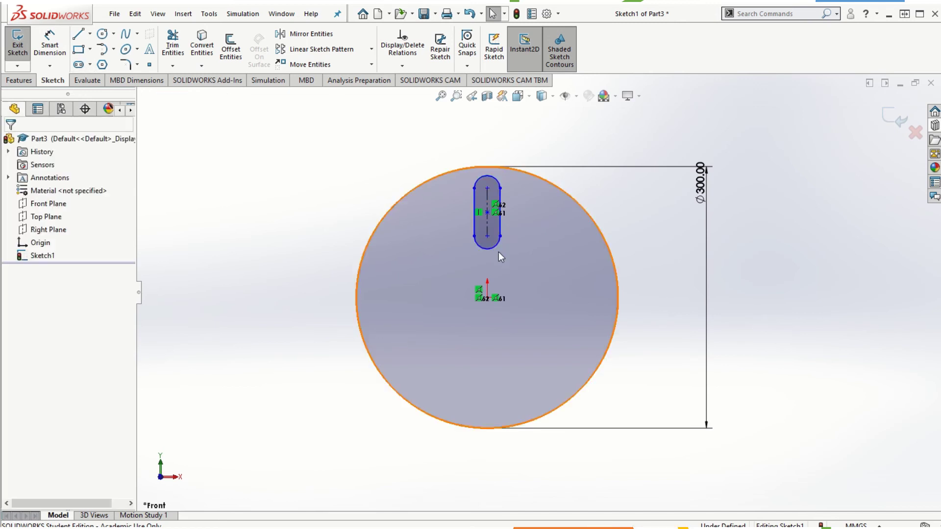
- Dimension the vertical distance from the origin to the slot's lower arc center as 70 mm
scroll(514, 209, down, 2)
scroll(514, 339, down, 1)
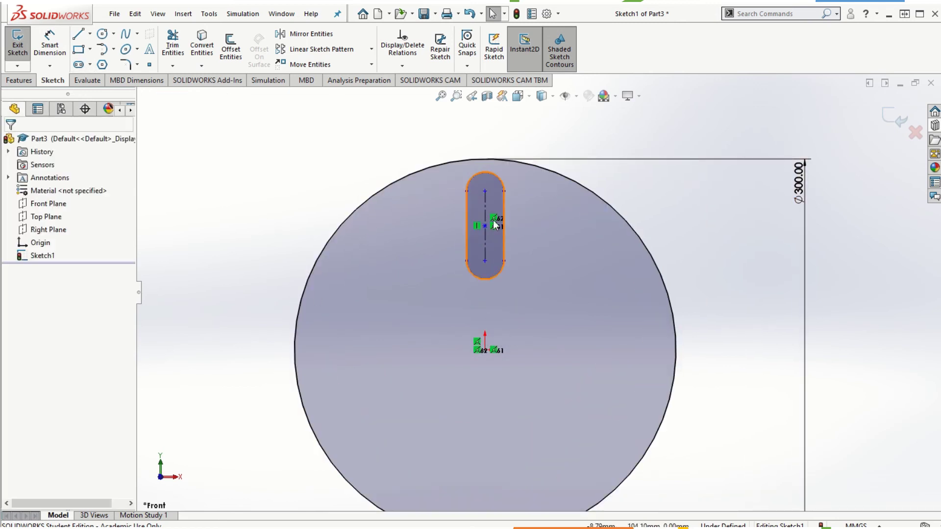
scroll(550, 350, up, 2)
scroll(563, 257, down, 3)
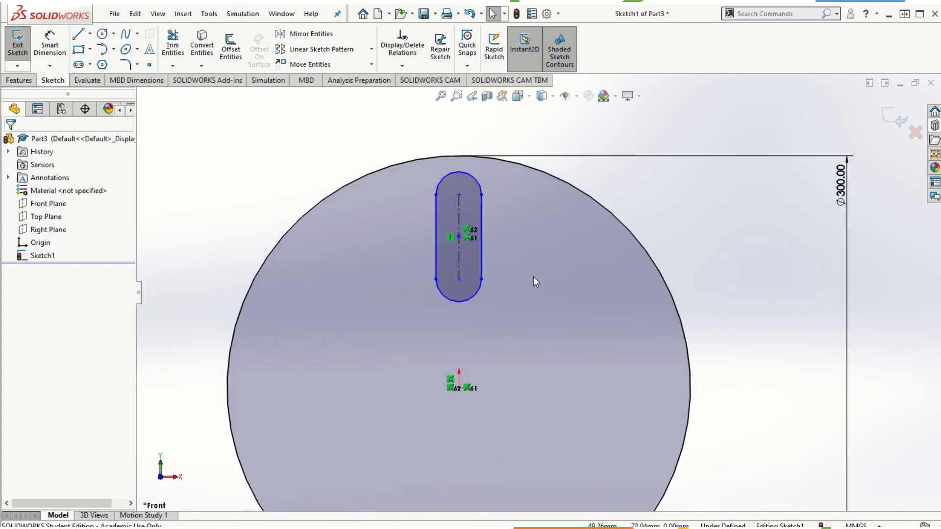
scroll(484, 255, up, 1)
right_drag(262, 180, 269, 134)
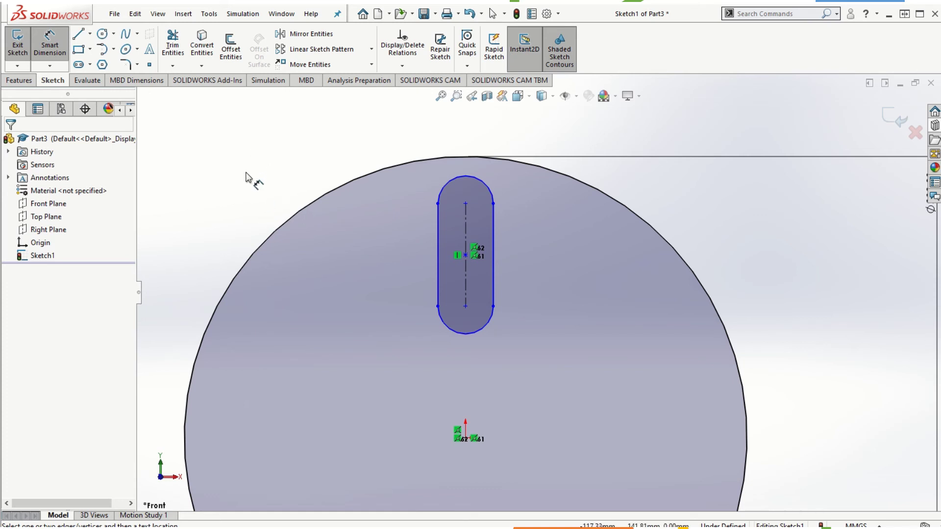
key(Escape)
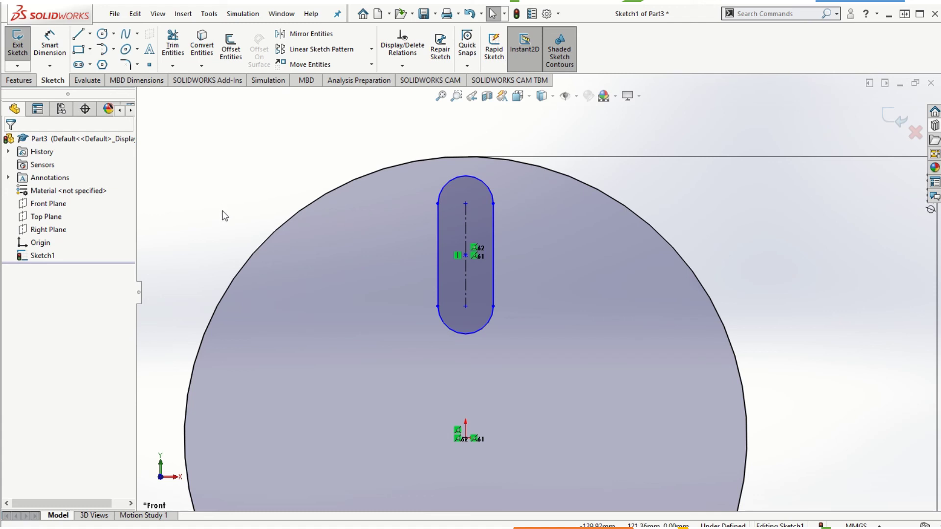
right_drag(222, 211, 225, 174)
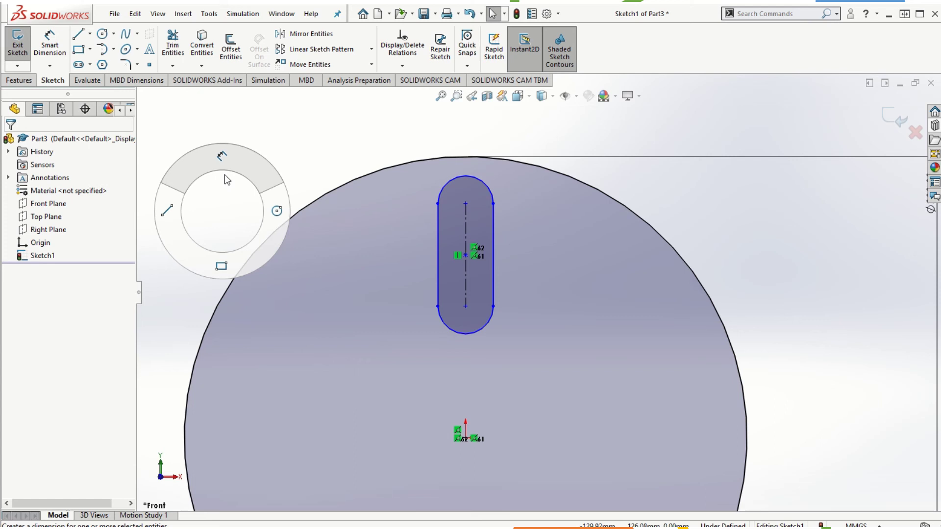
right_drag(224, 176, 226, 175)
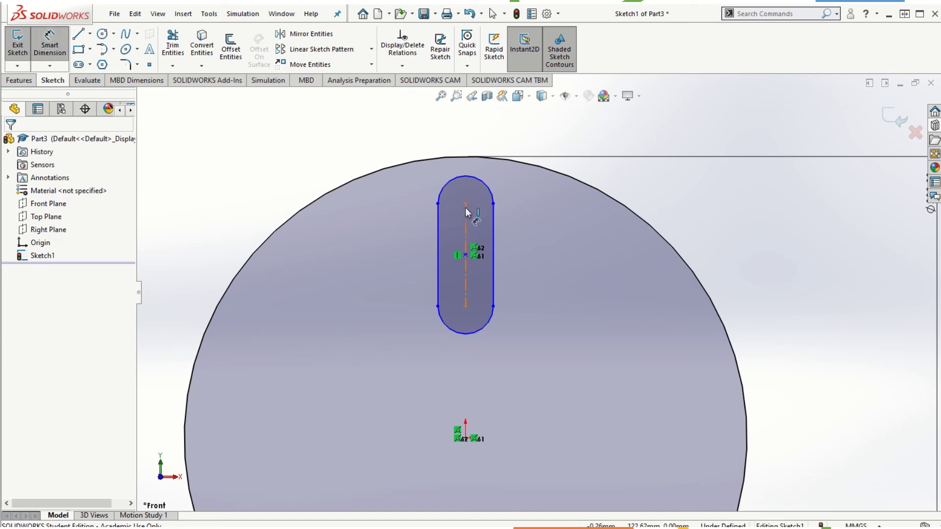
click(465, 305)
click(467, 438)
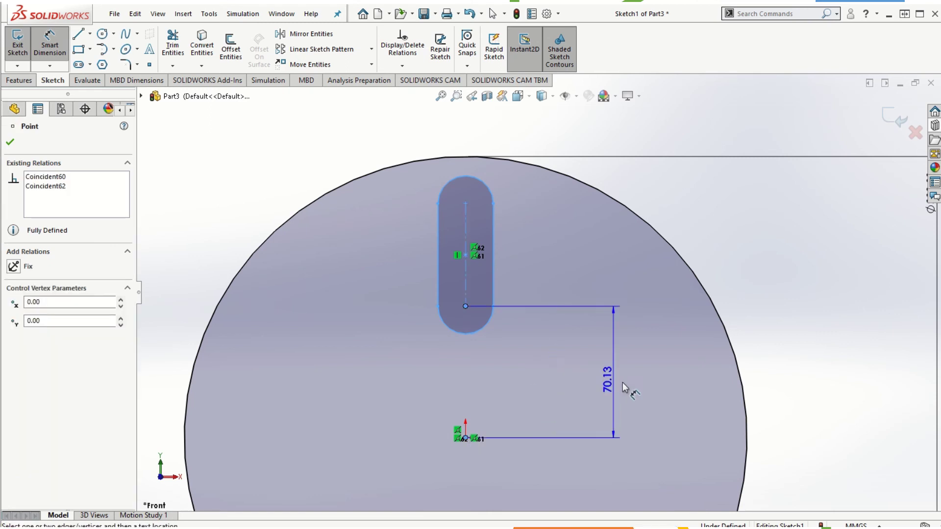
click(647, 378)
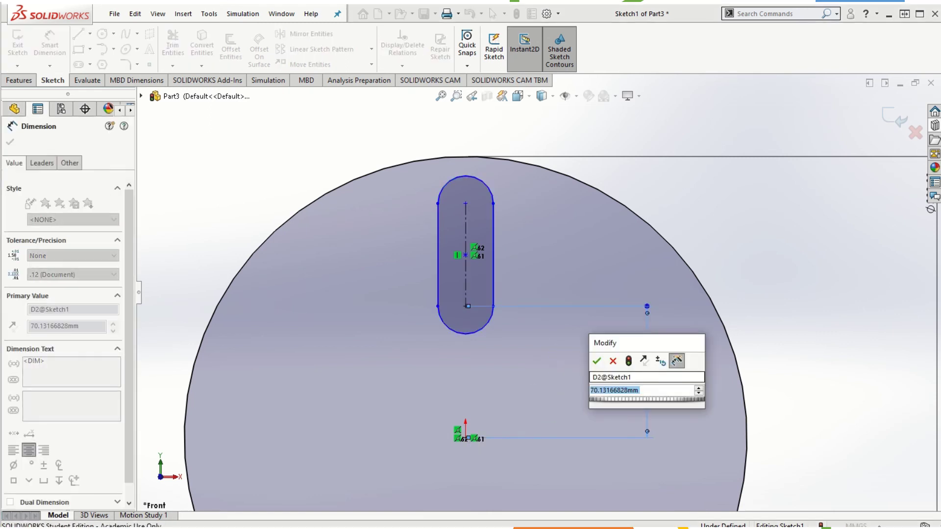
text(70)
key(Return)
key(Escape)
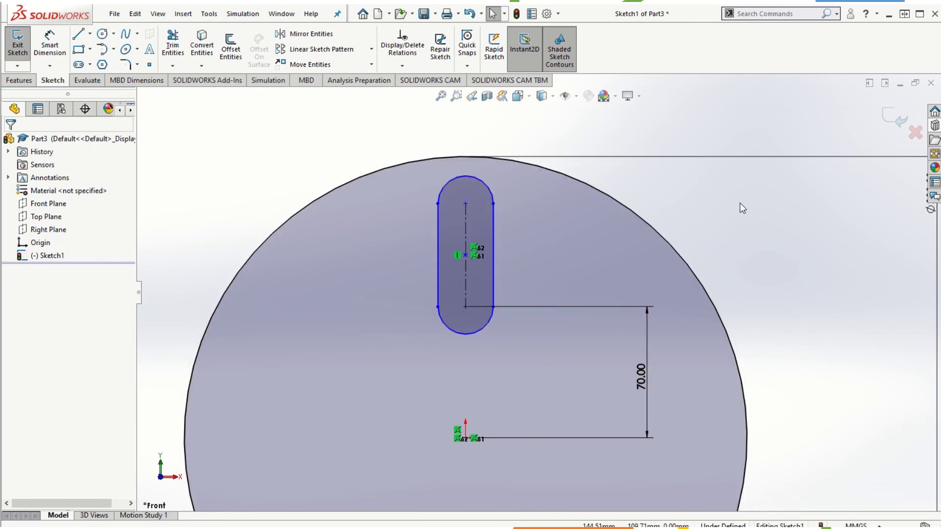
- Set the radius of the slot's upper end arc to 15 mm with Smart Dimension
right_drag(737, 232, 738, 199)
click(485, 190)
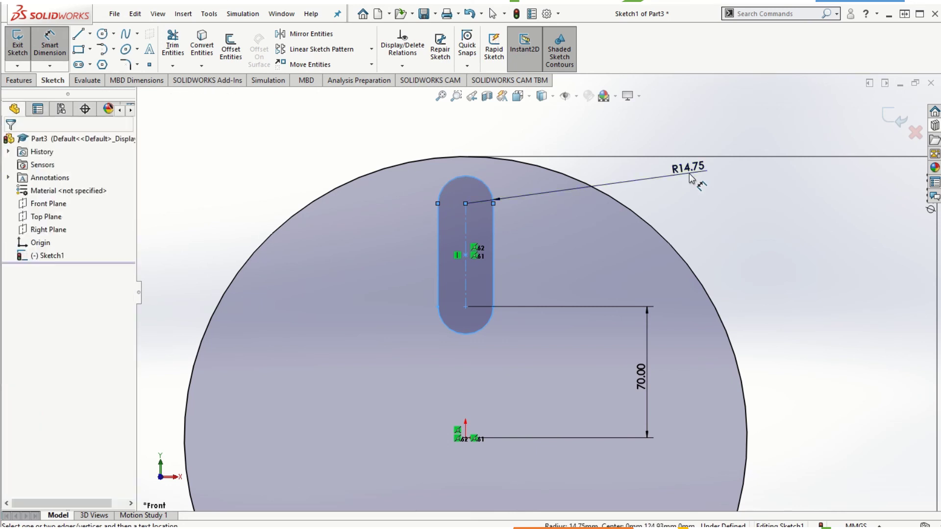
click(630, 185)
text(15)
key(Return)
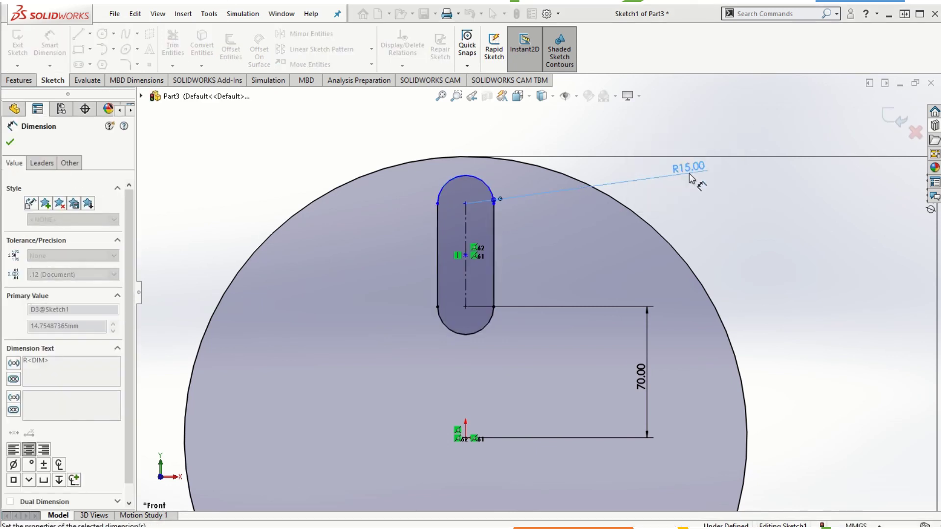
key(Escape)
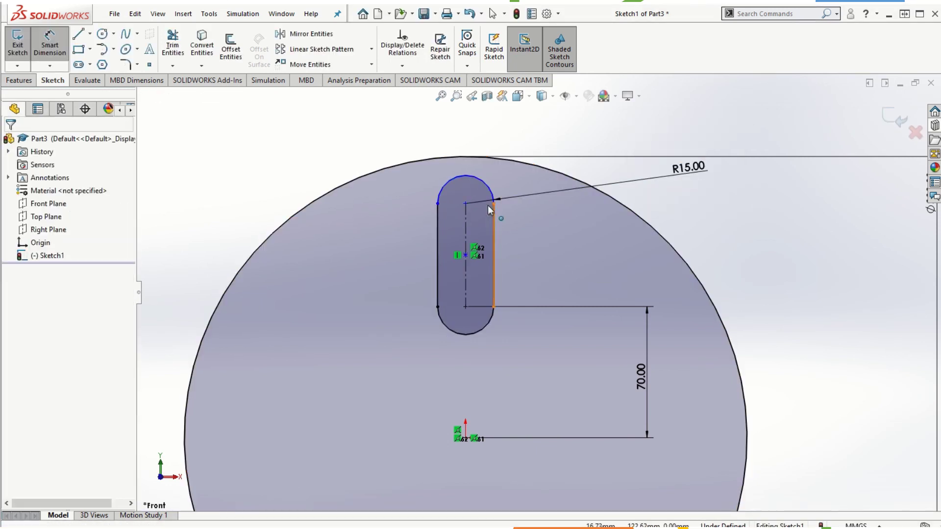
key(Escape)
- Shorten the slot to about 46 mm between centers by moving its upper arc center toward the origin
drag(437, 202, 468, 222)
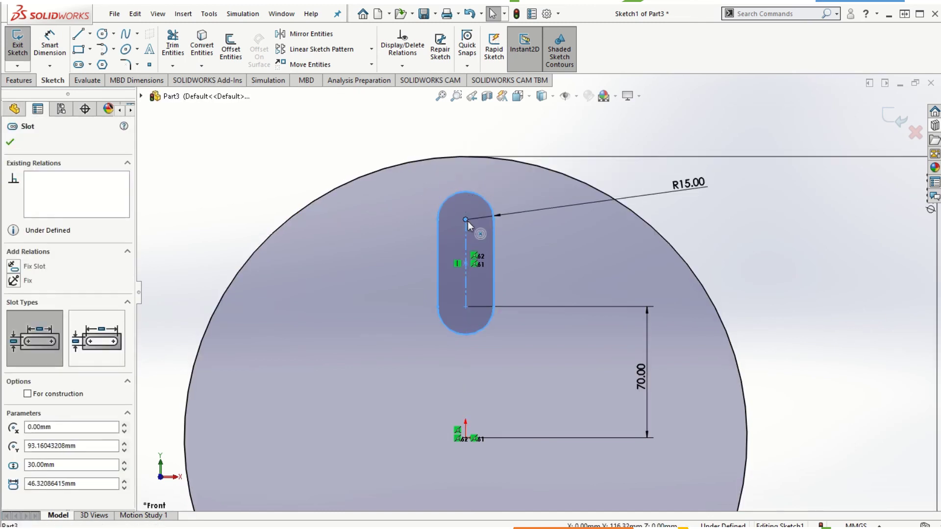
click(466, 222)
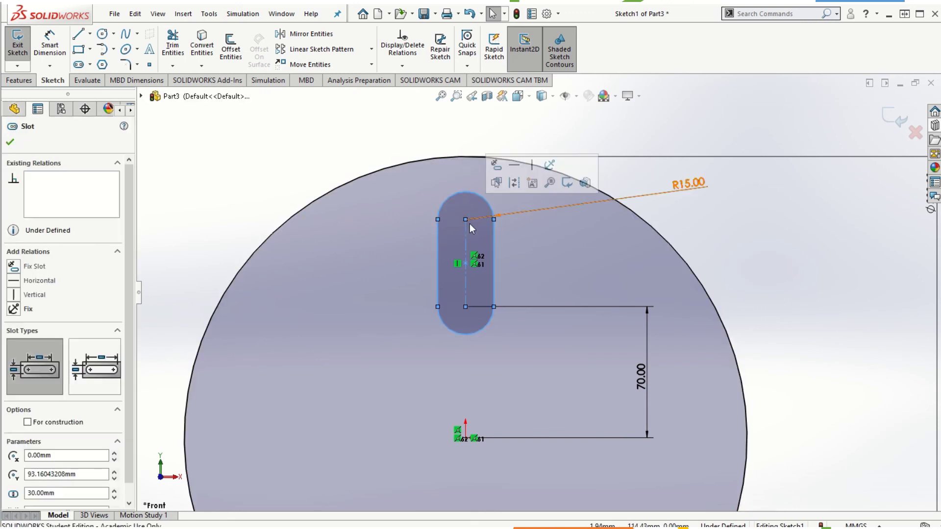
click(260, 177)
- Dimension the distance between the slot's two arc centers as 45 mm
click(58, 55)
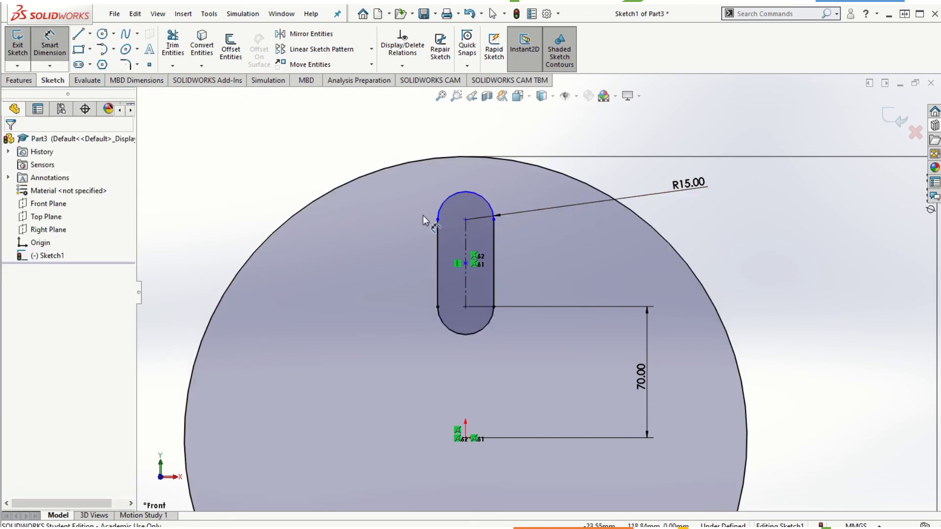
click(466, 220)
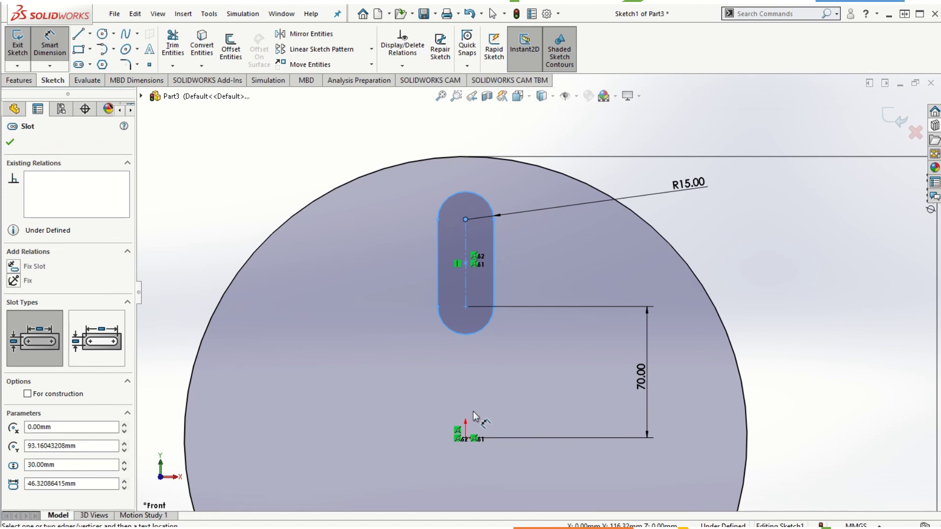
click(466, 307)
click(385, 265)
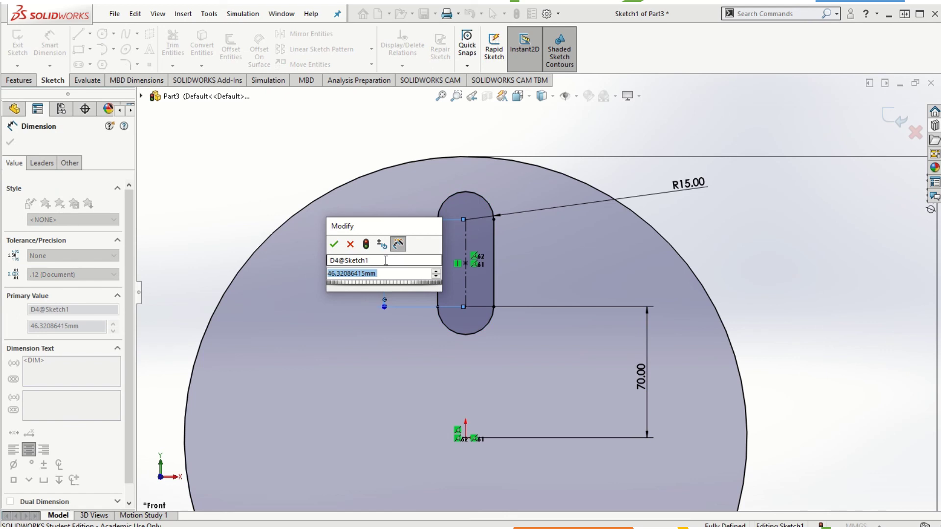
text(45)
key(Return)
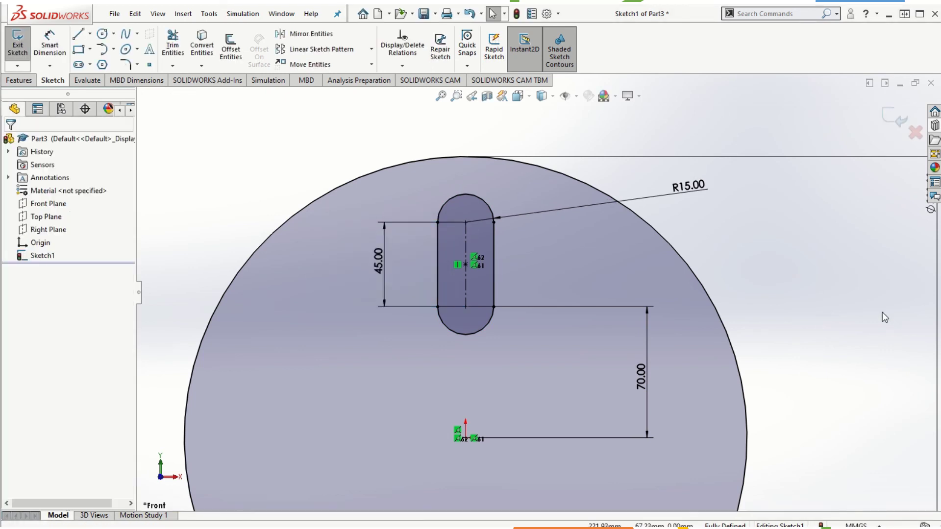
- Create a circular sketch pattern of the slot and outer circle about the origin, with 6 equally spaced instances over 360 degrees
scroll(540, 367, up, 2)
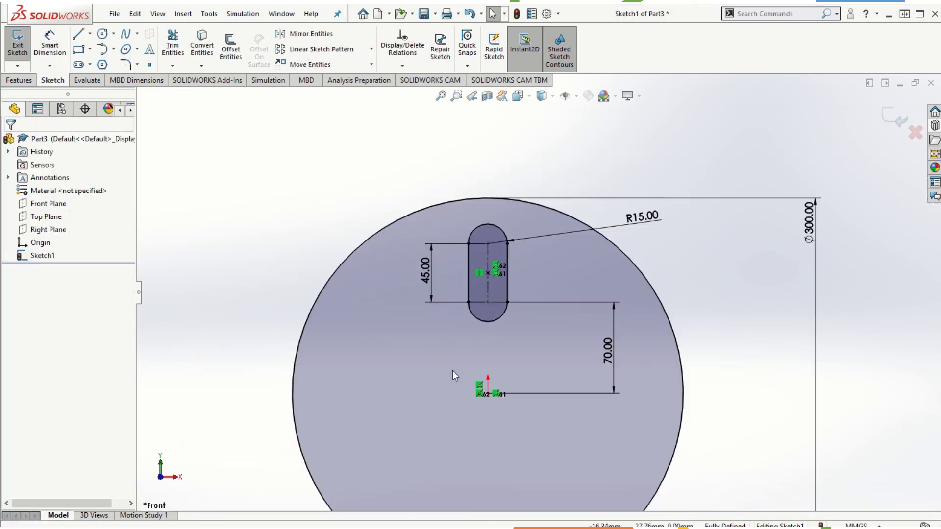
scroll(568, 426, up, 3)
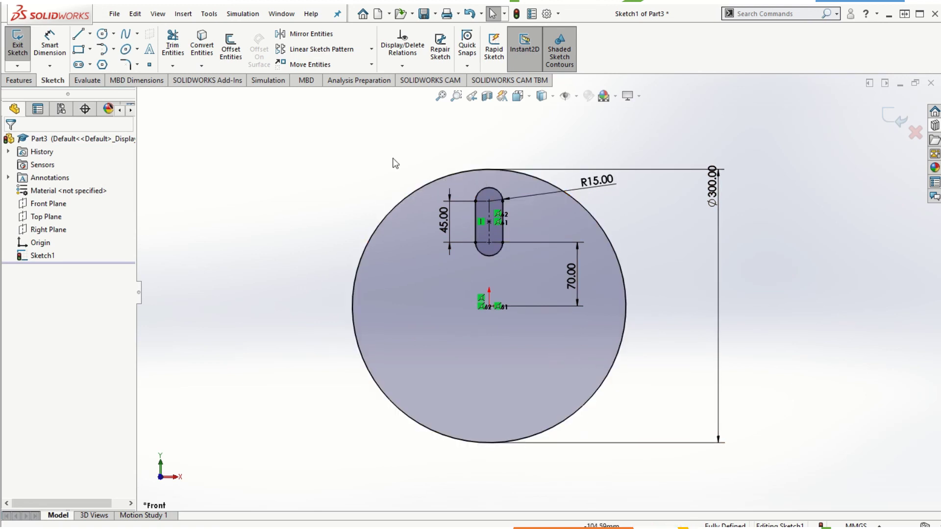
click(372, 54)
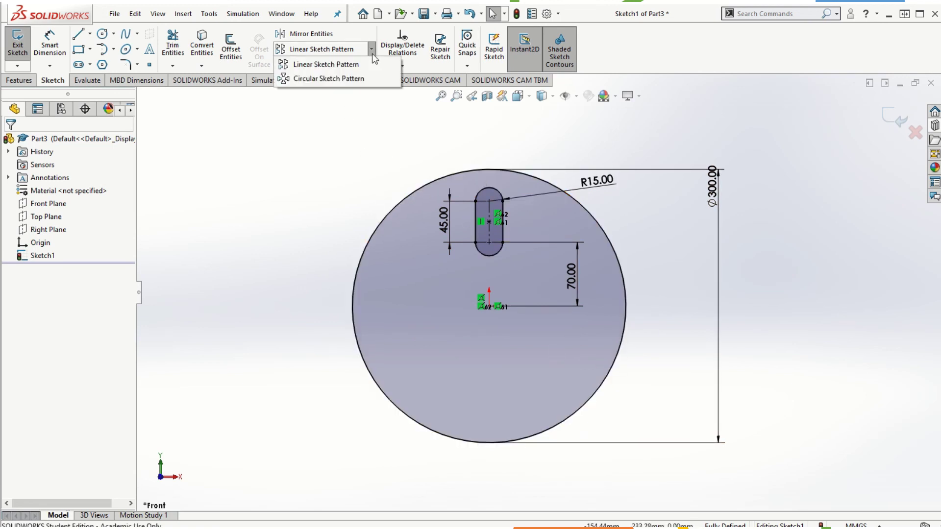
click(329, 79)
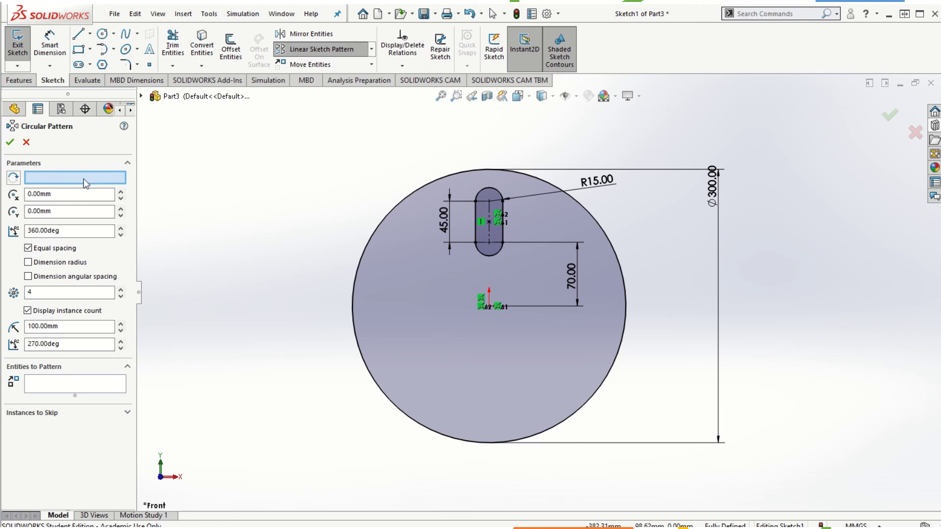
click(376, 231)
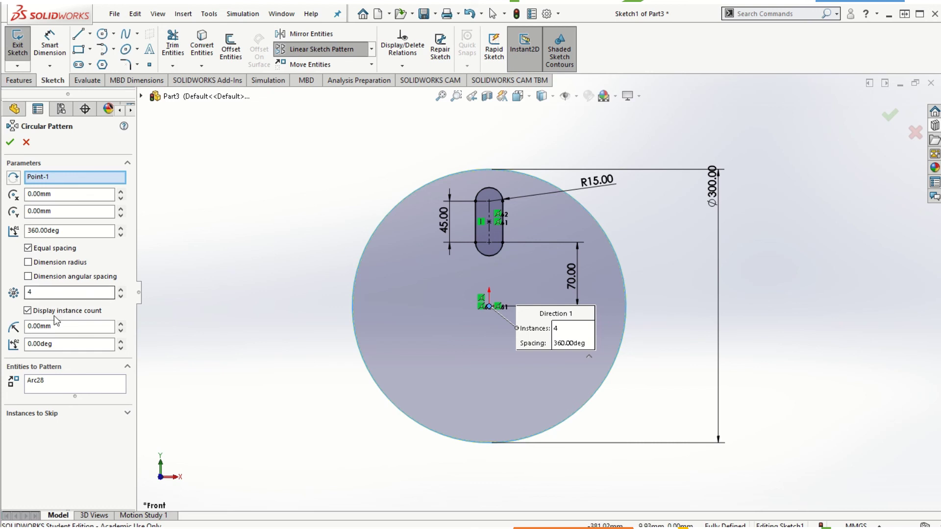
click(59, 386)
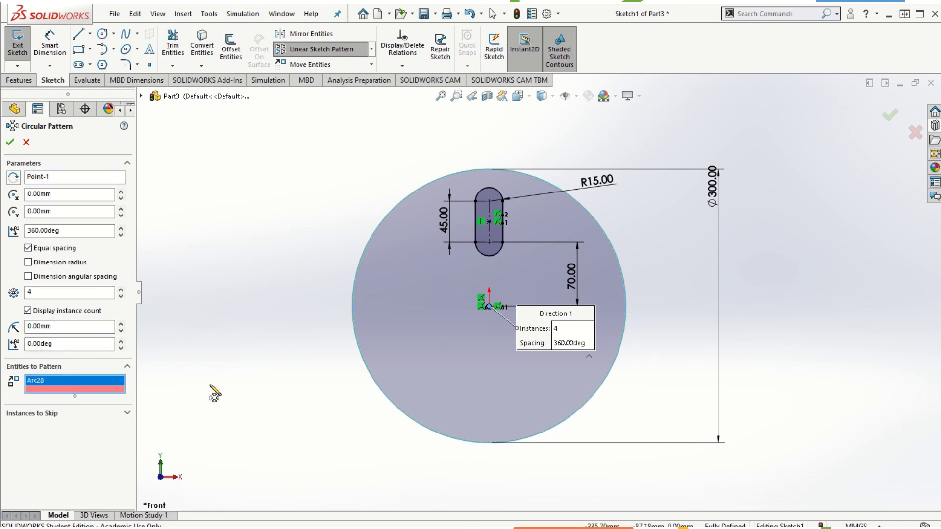
click(498, 192)
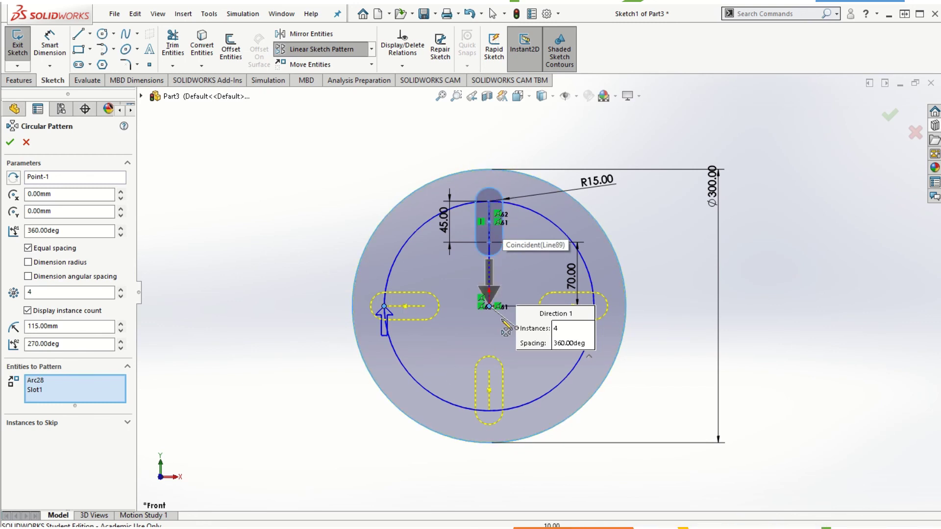
click(121, 290)
click(121, 289)
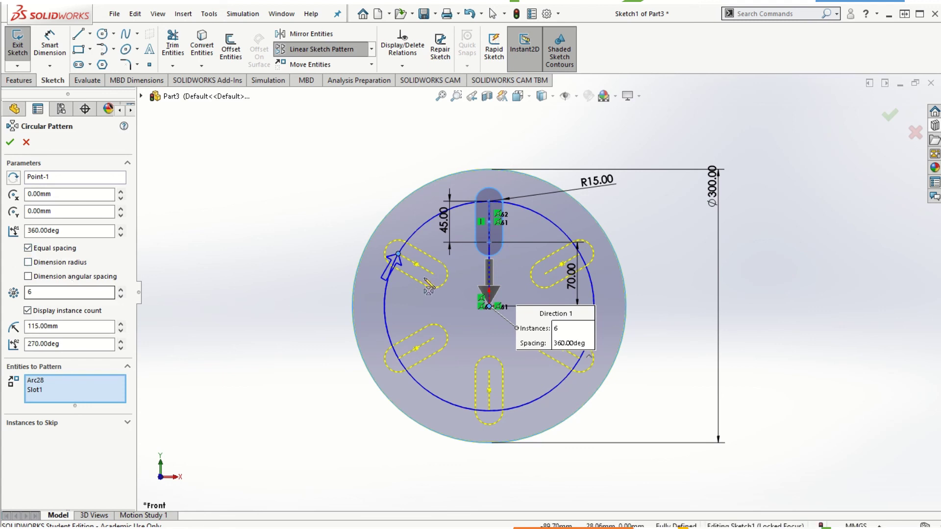
click(10, 142)
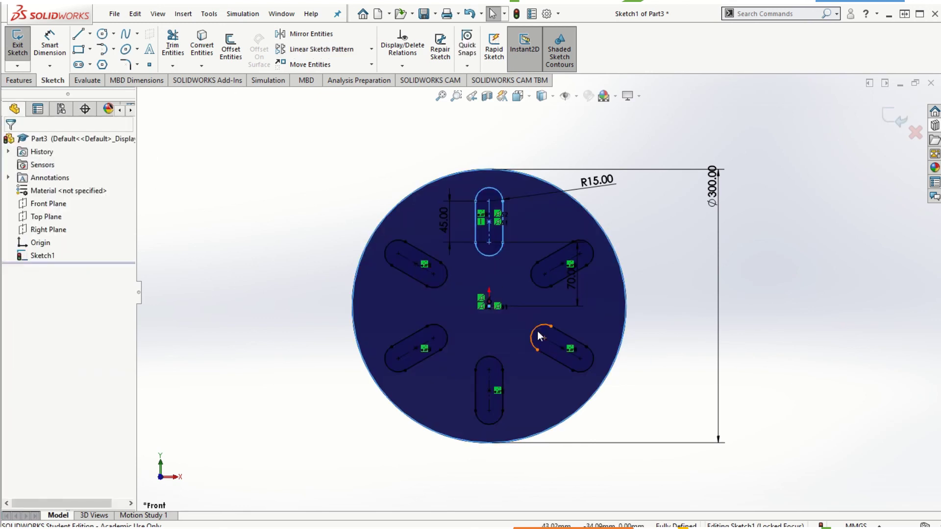
click(690, 335)
- Examine the patterned slots around the circle and their pattern relations
scroll(679, 336, up, 3)
scroll(408, 331, down, 2)
scroll(408, 331, up, 2)
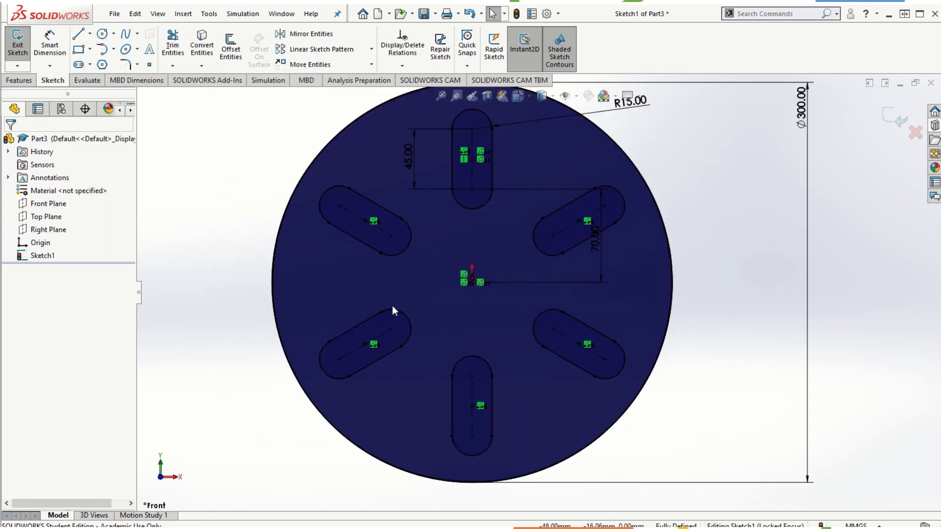
scroll(578, 314, down, 2)
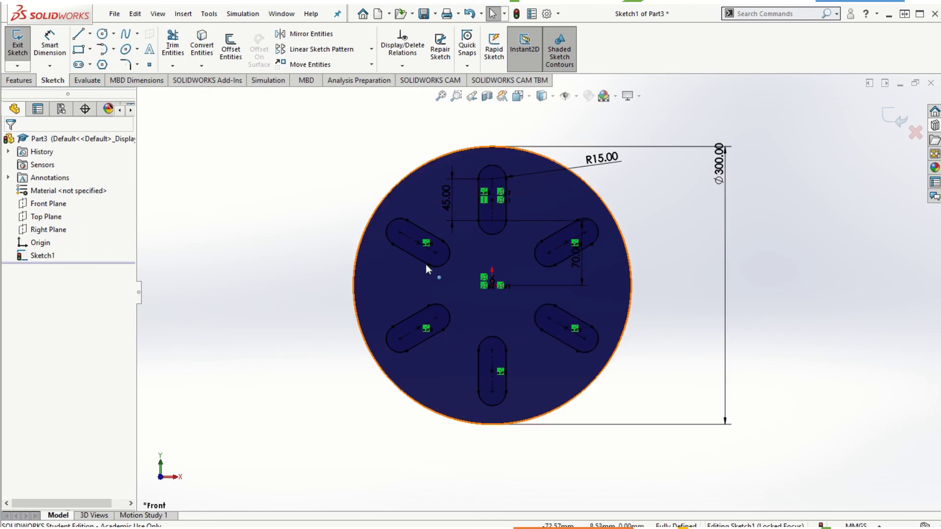
key(ctrl+a)
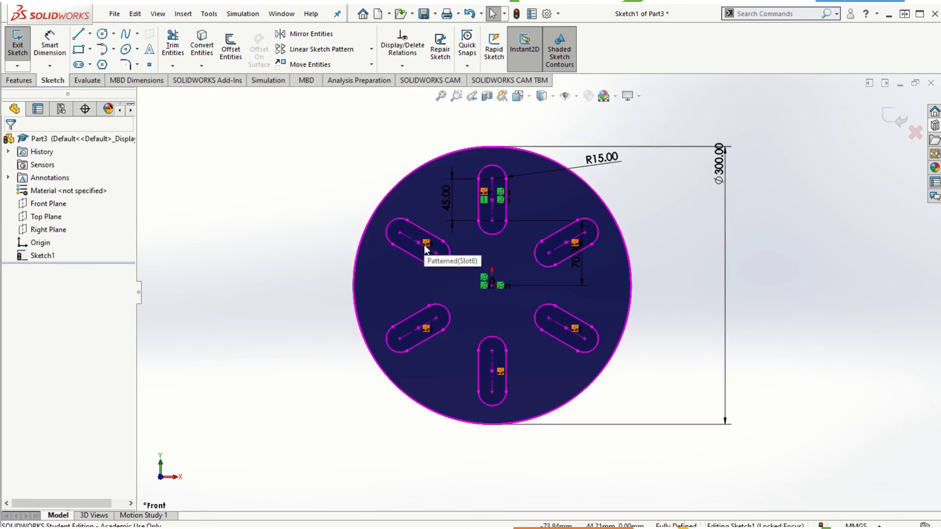
key(Escape)
click(486, 272)
key(Escape)
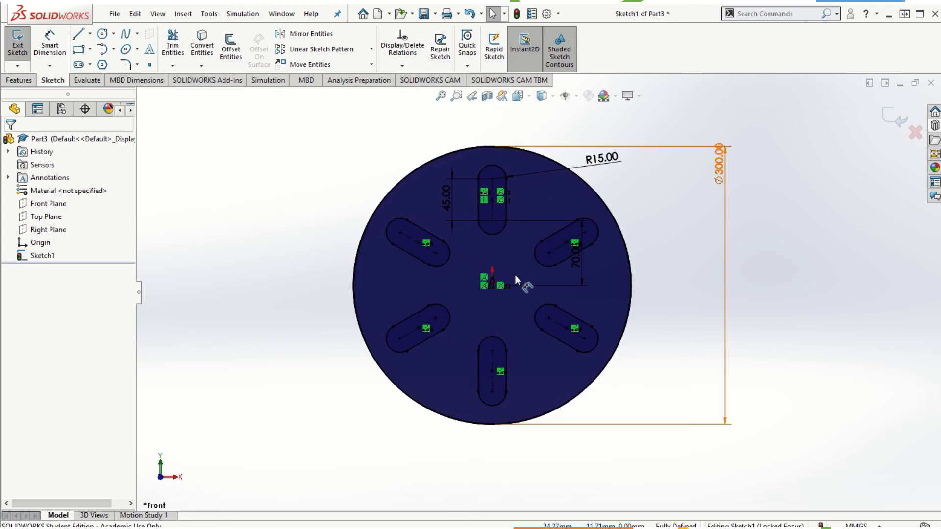